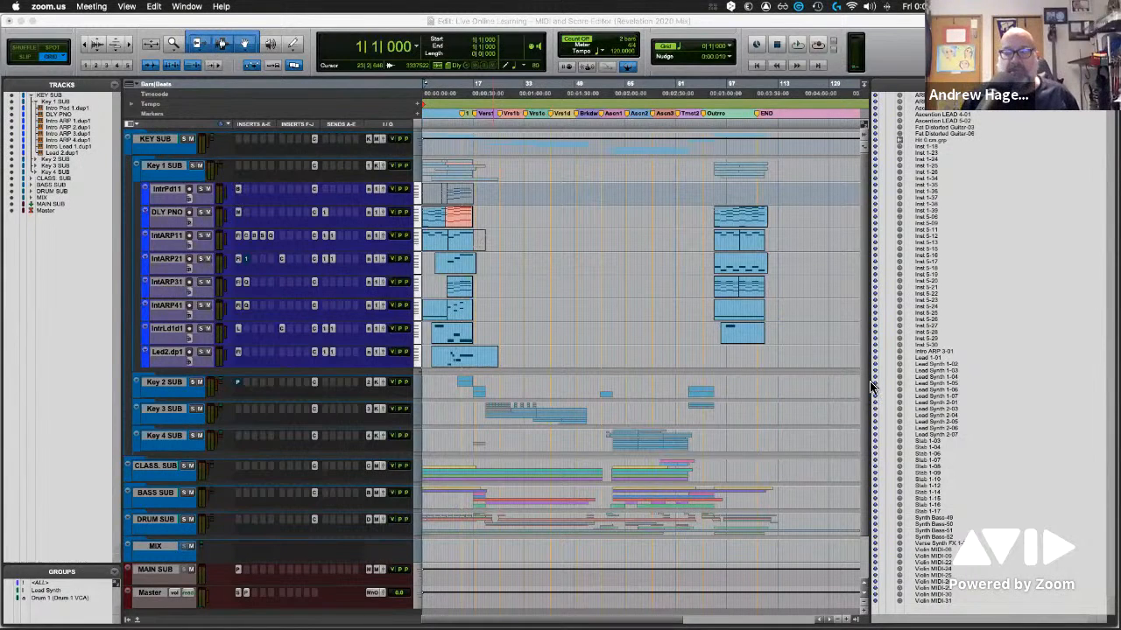
Select the DLY PNO track inside the Key 1 SUB folder
left_click(156, 168)
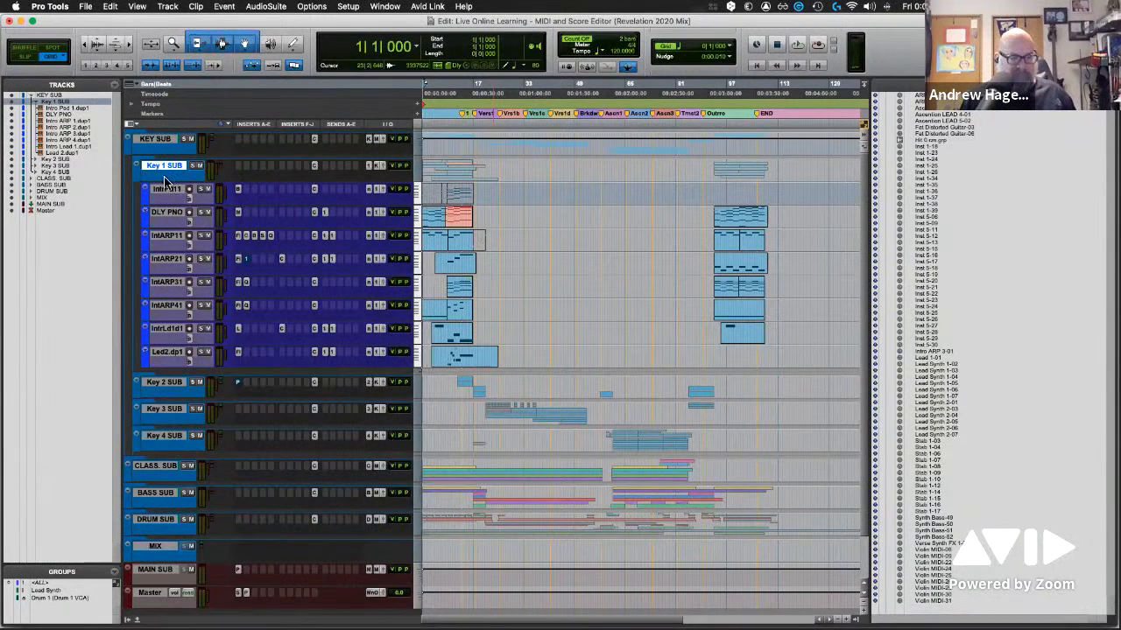
scroll(168, 191, "down", 3)
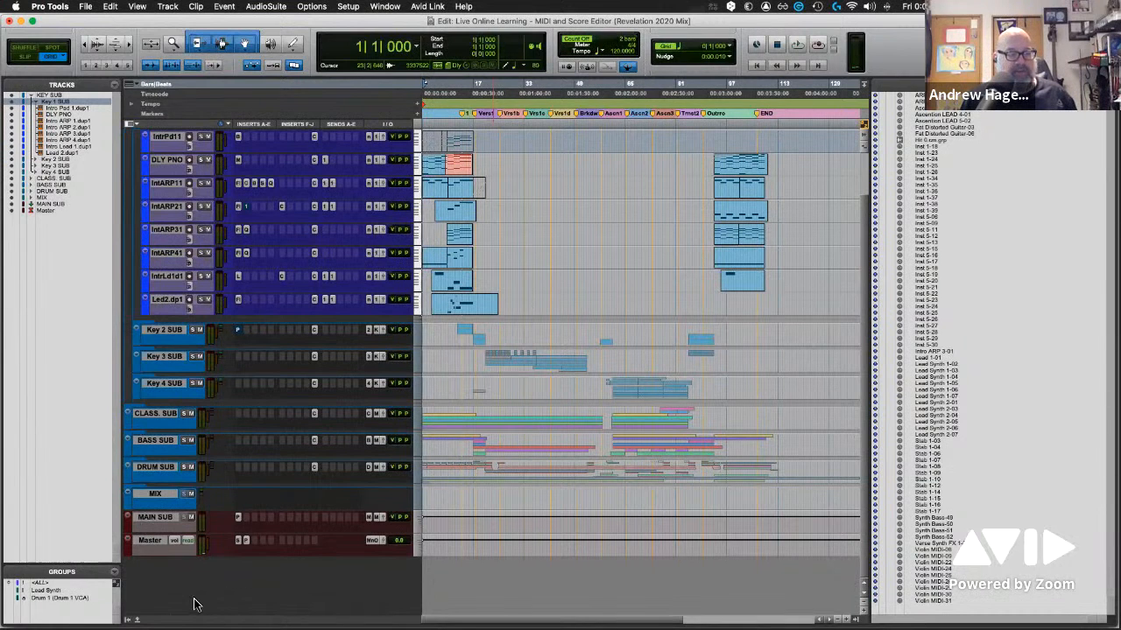
scroll(309, 598, "up", 3)
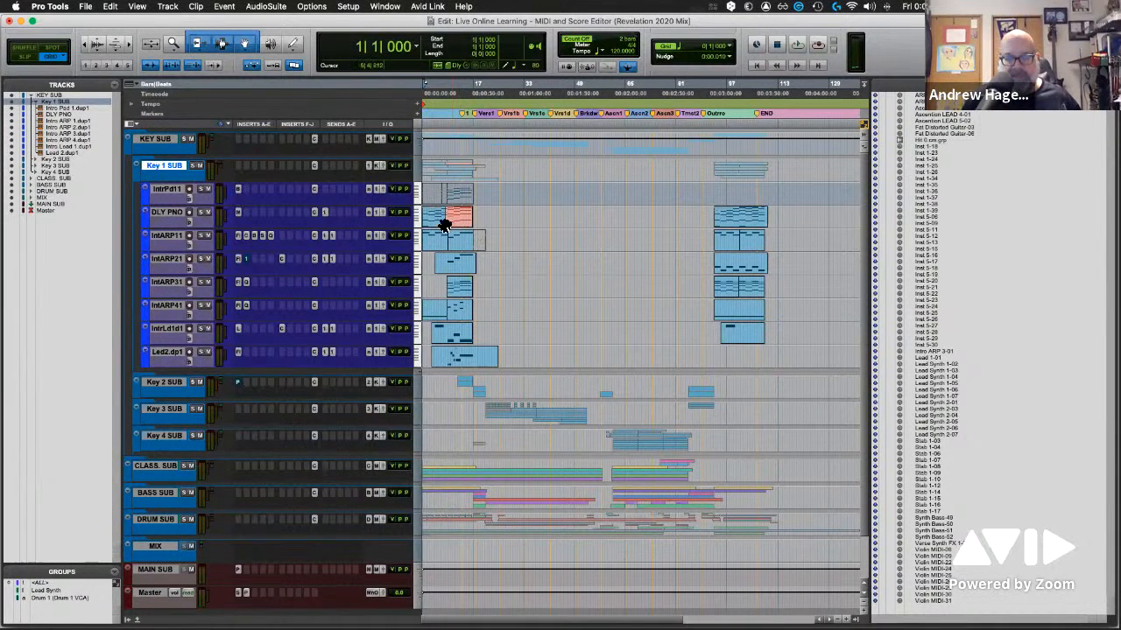
left_click(169, 212)
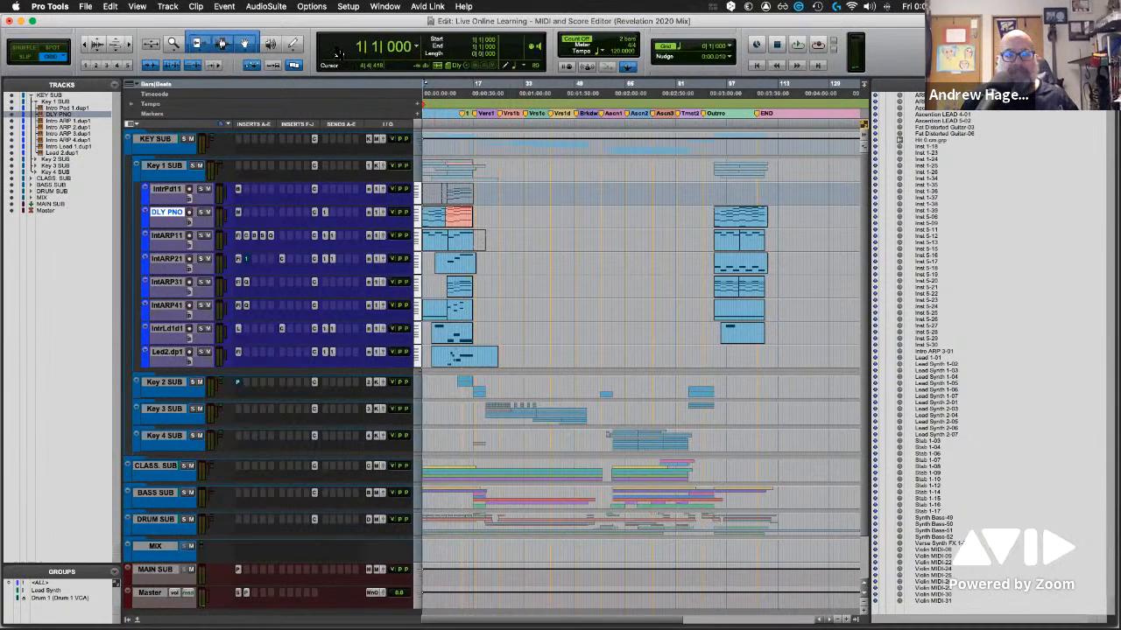
Show the docked MIDI Editor in the Edit window with only the DLY PNO track's notes displayed
left_click(135, 9)
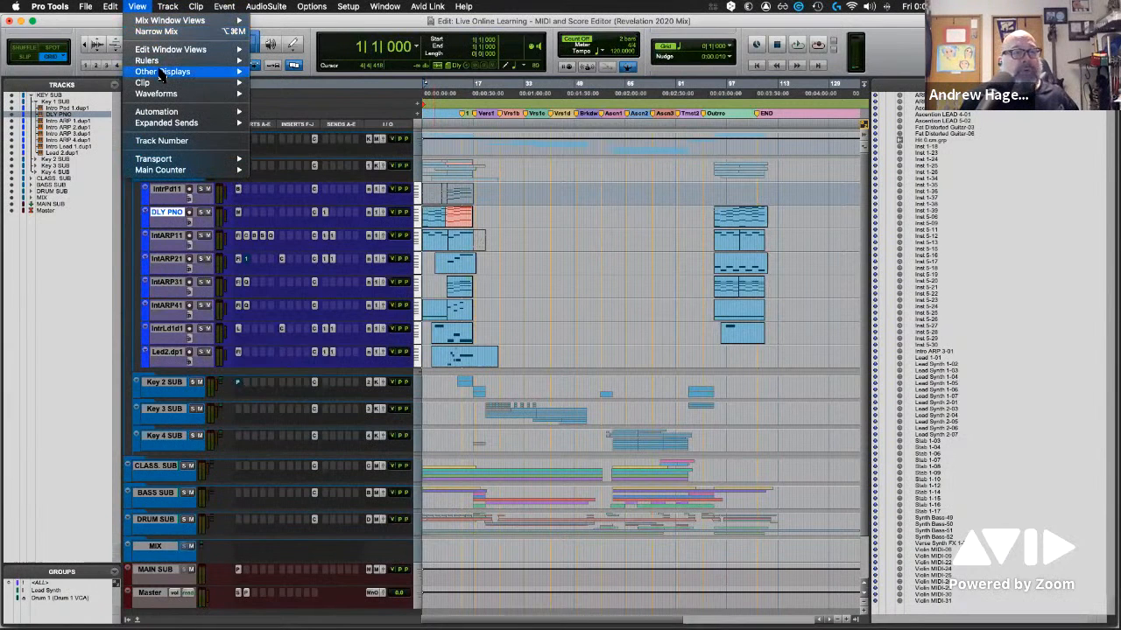
mouse_move(160, 75)
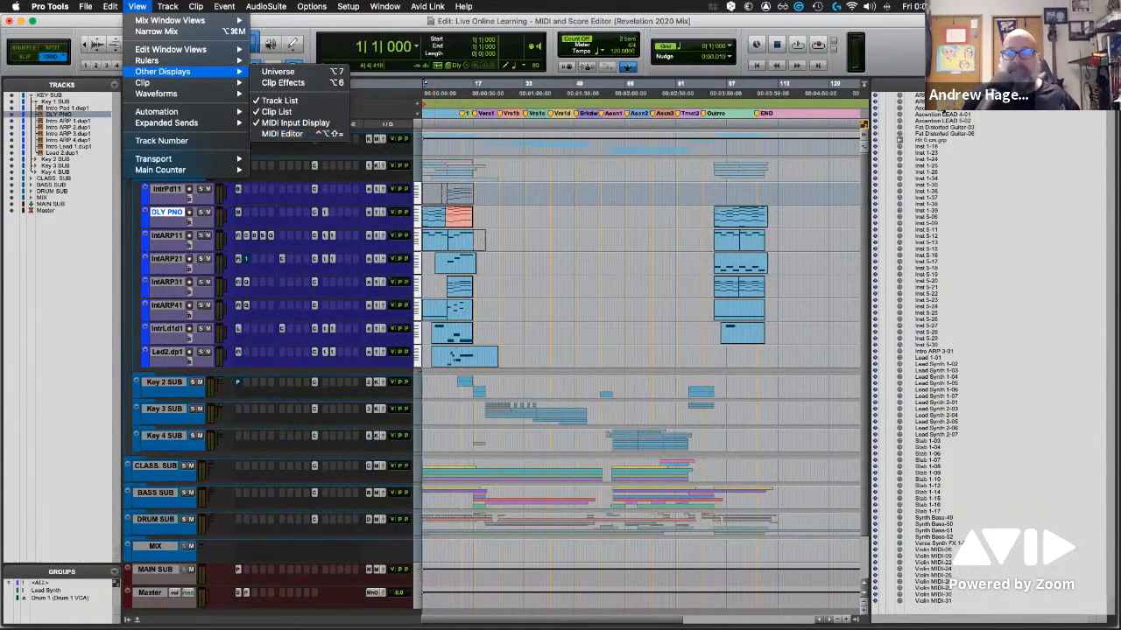
left_click(895, 72)
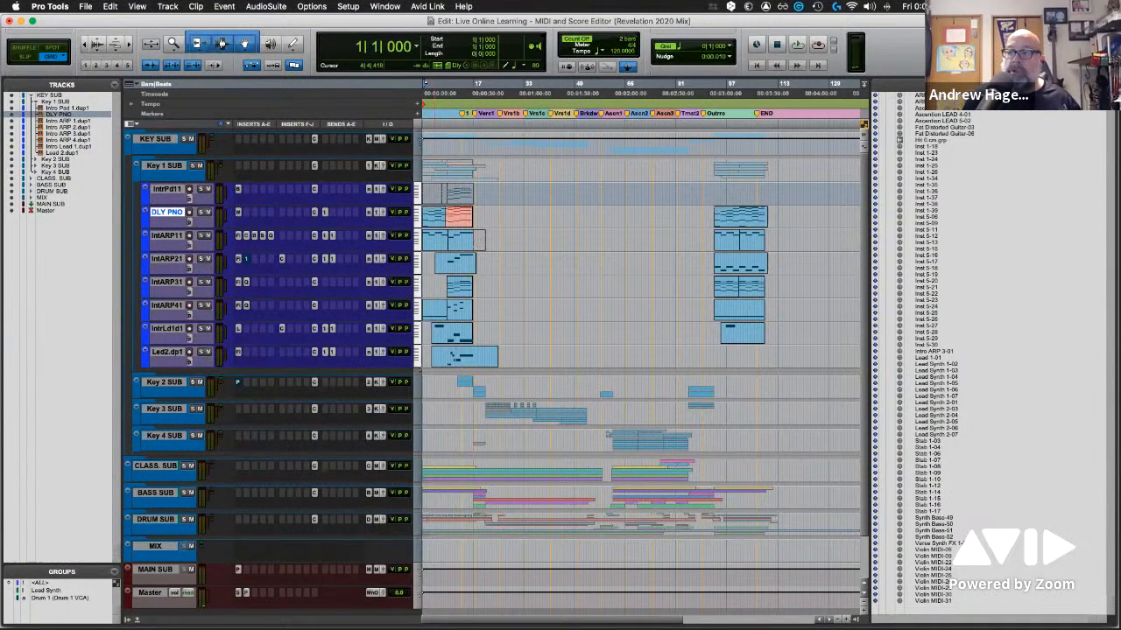
left_click(1103, 36)
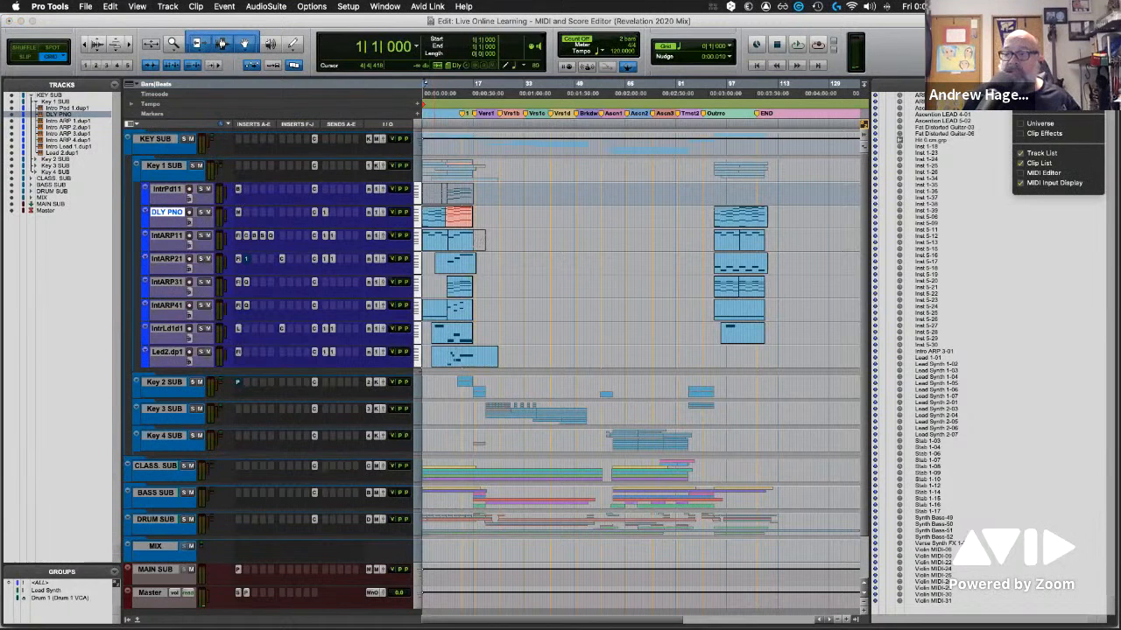
left_click(917, 56)
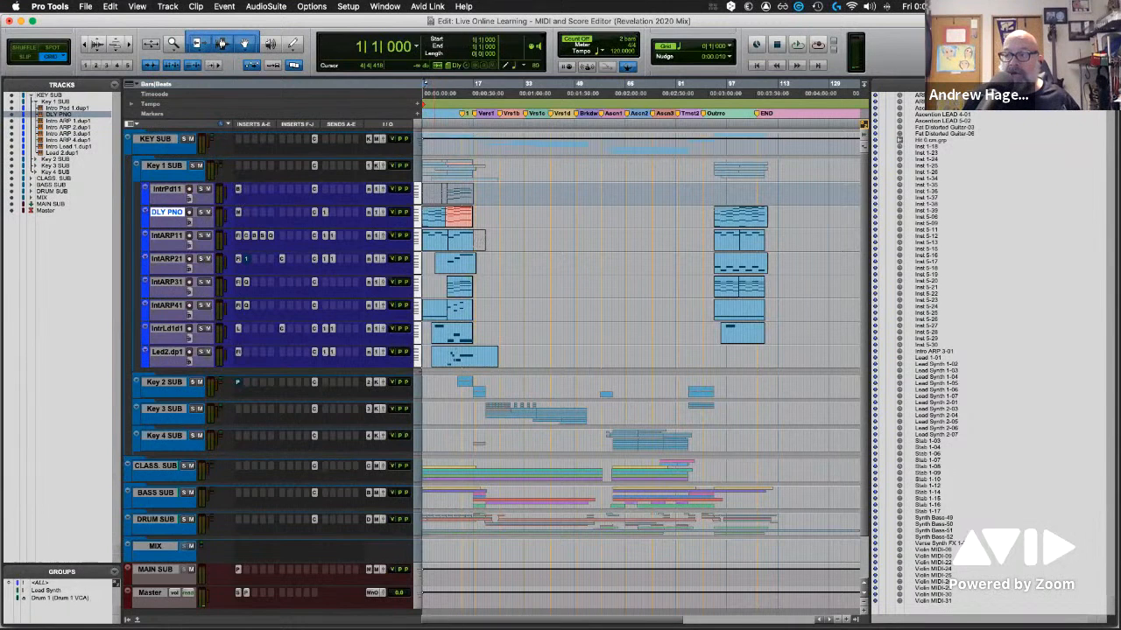
left_click(1103, 36)
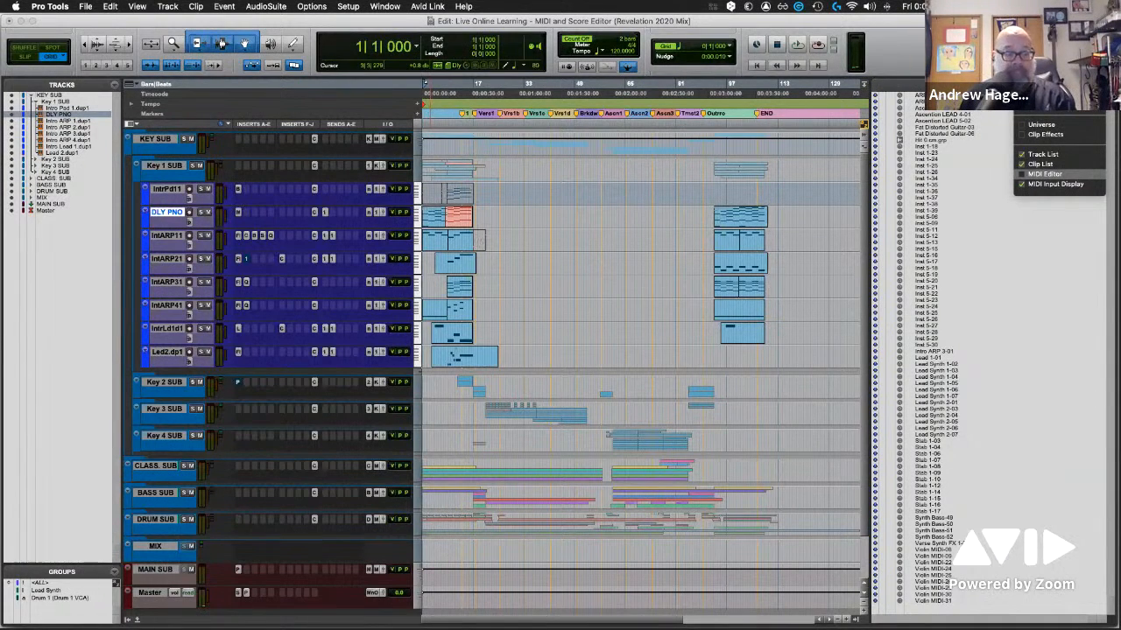
left_click(1045, 175)
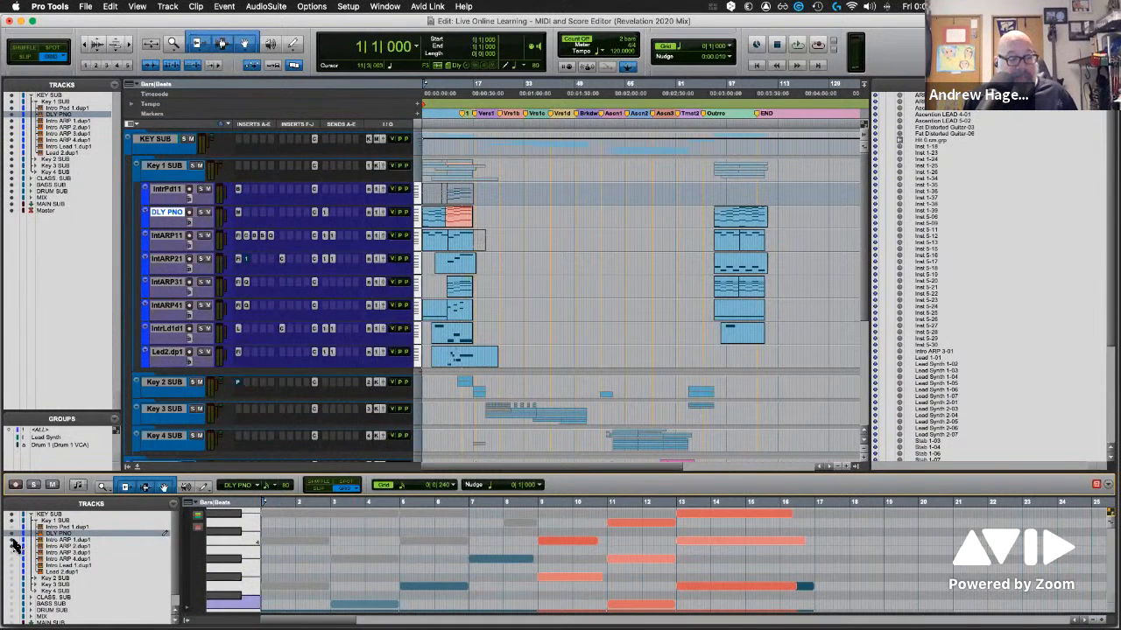
left_click(12, 547)
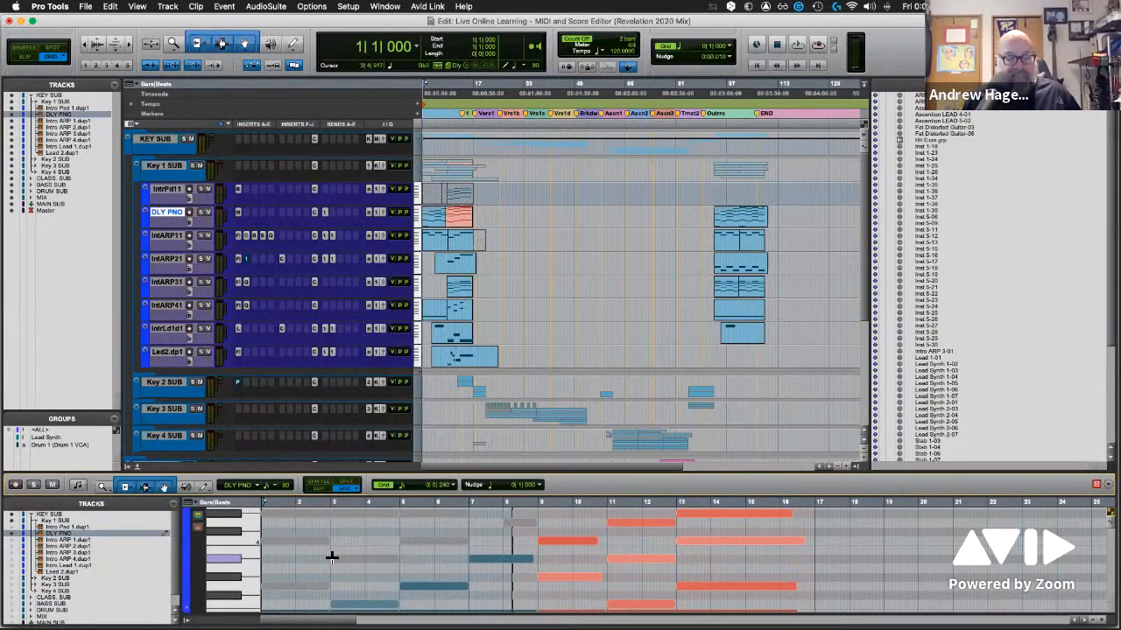
Play the session from the start and examine the DLY PNO notes in the docked piano roll
key("space")
scroll(360, 580, "down", 4)
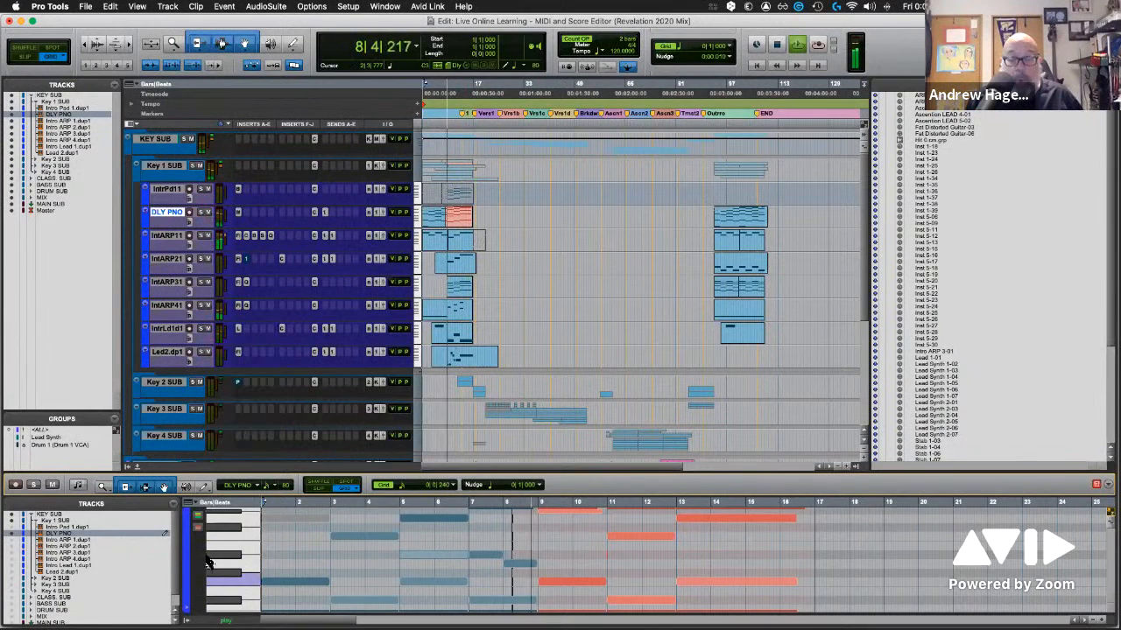
key("space")
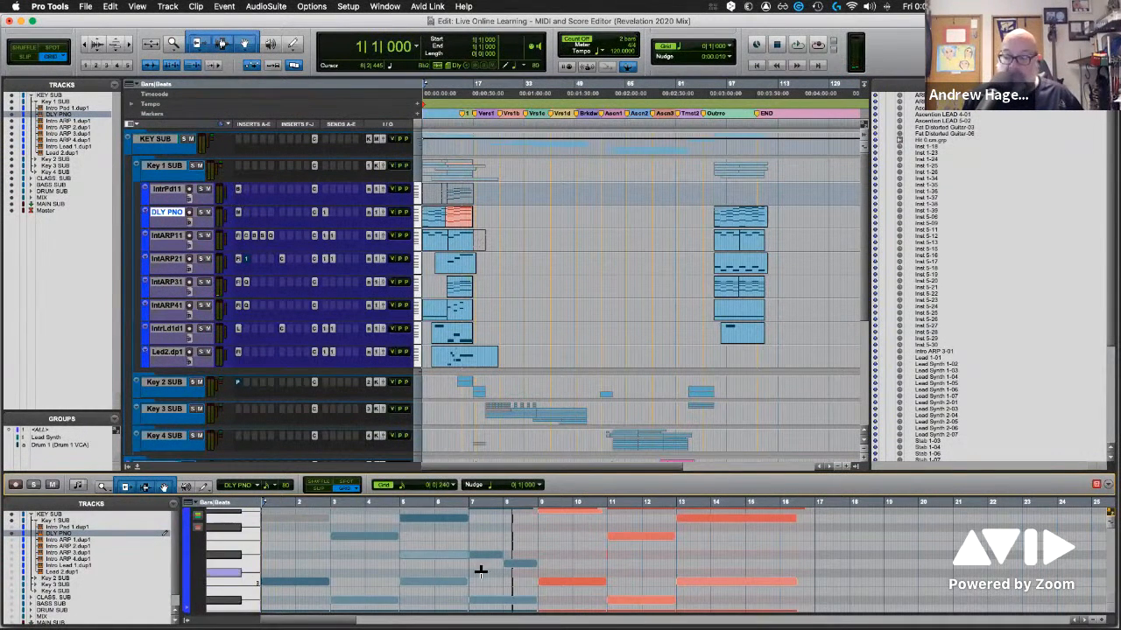
scroll(598, 584, "down", 2)
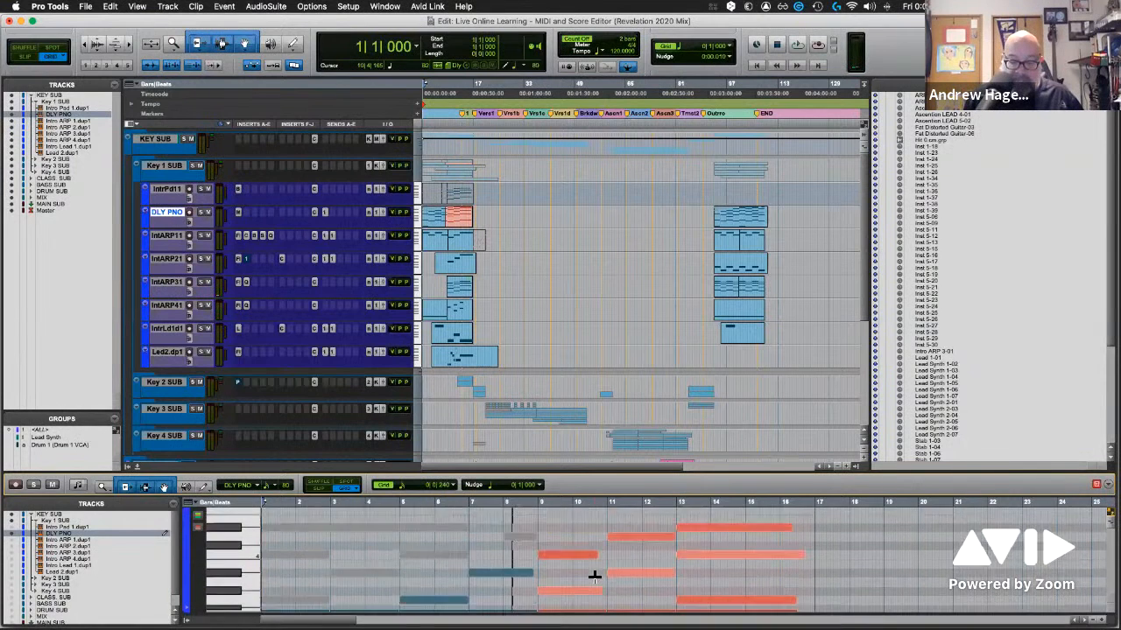
scroll(598, 583, "down", 2)
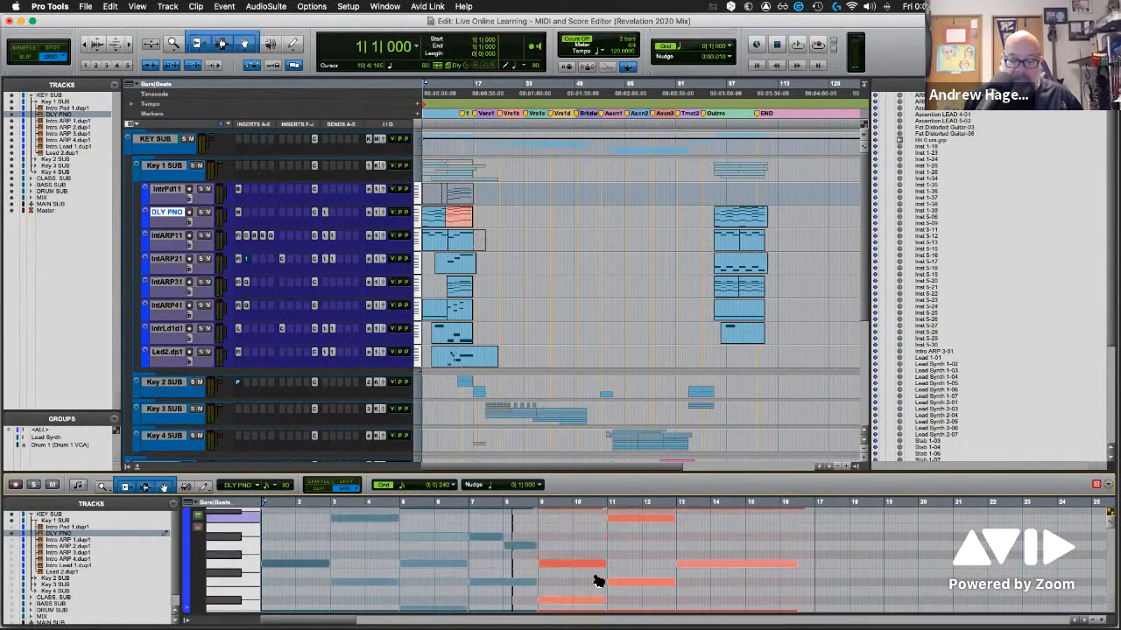
scroll(594, 577, "down", 2)
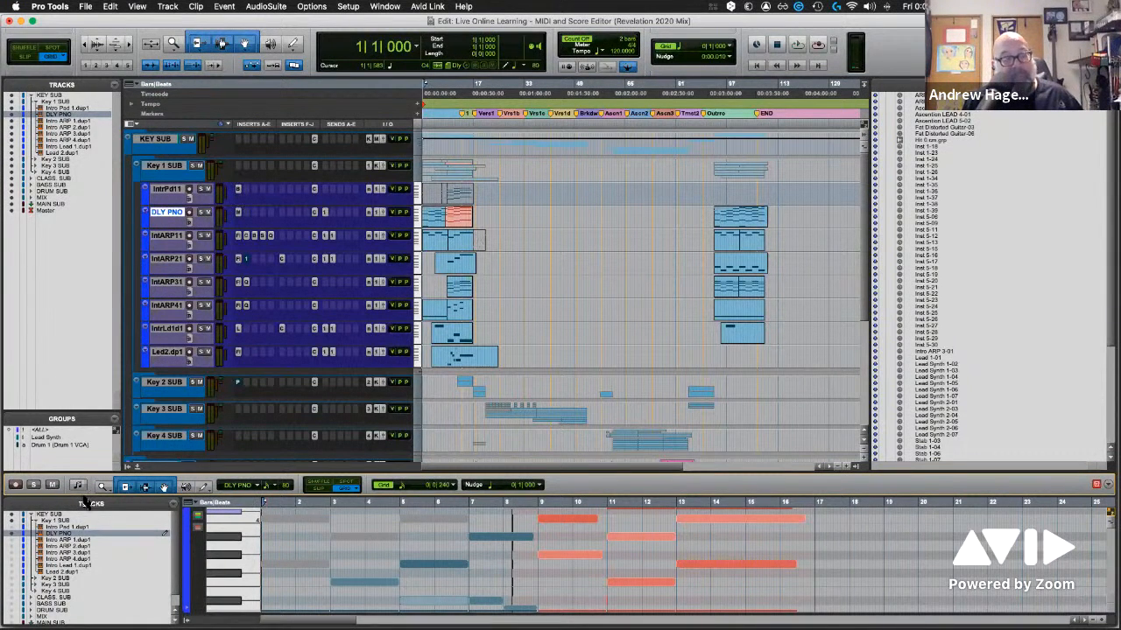
Switch the docked MIDI Editor to notation display and play the DLY PNO score from its beginning
left_click(78, 489)
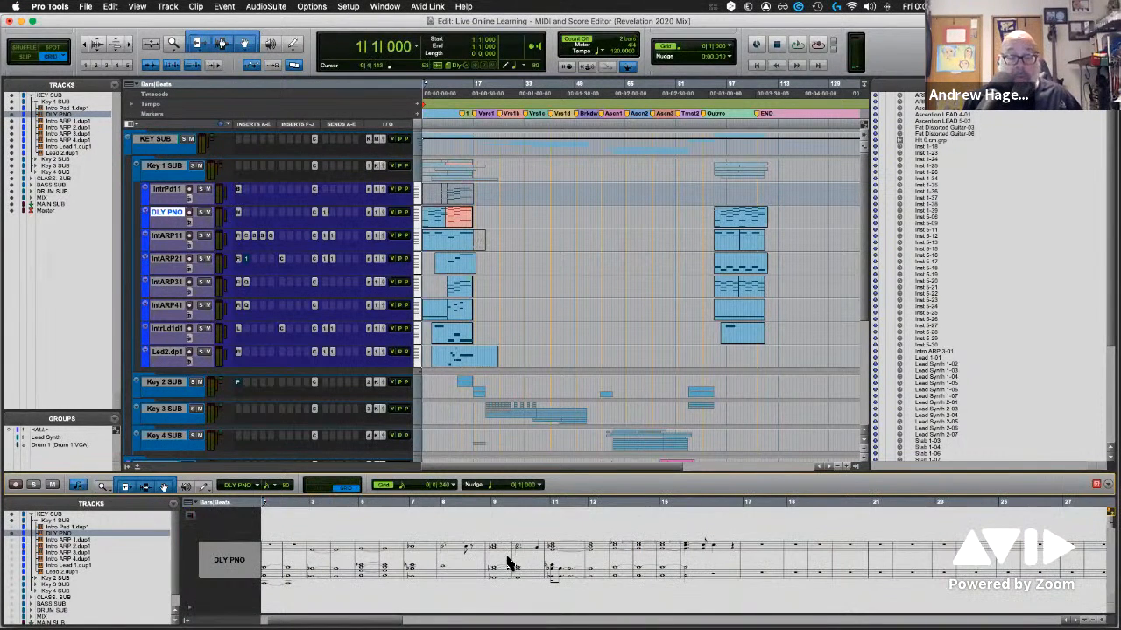
scroll(509, 563, "left", 2)
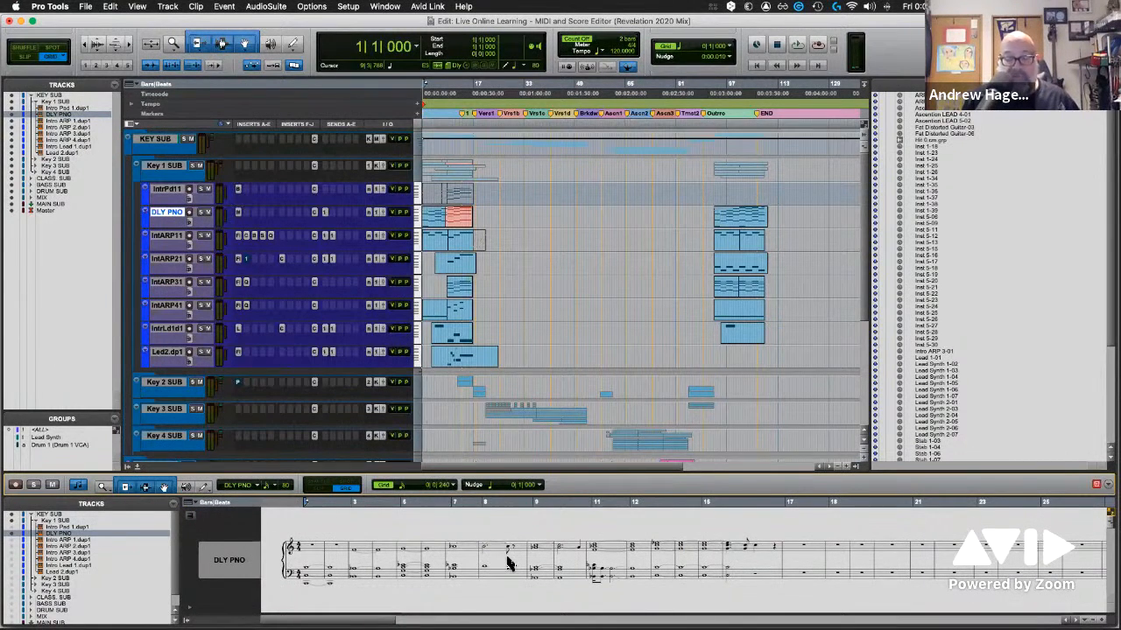
key("space")
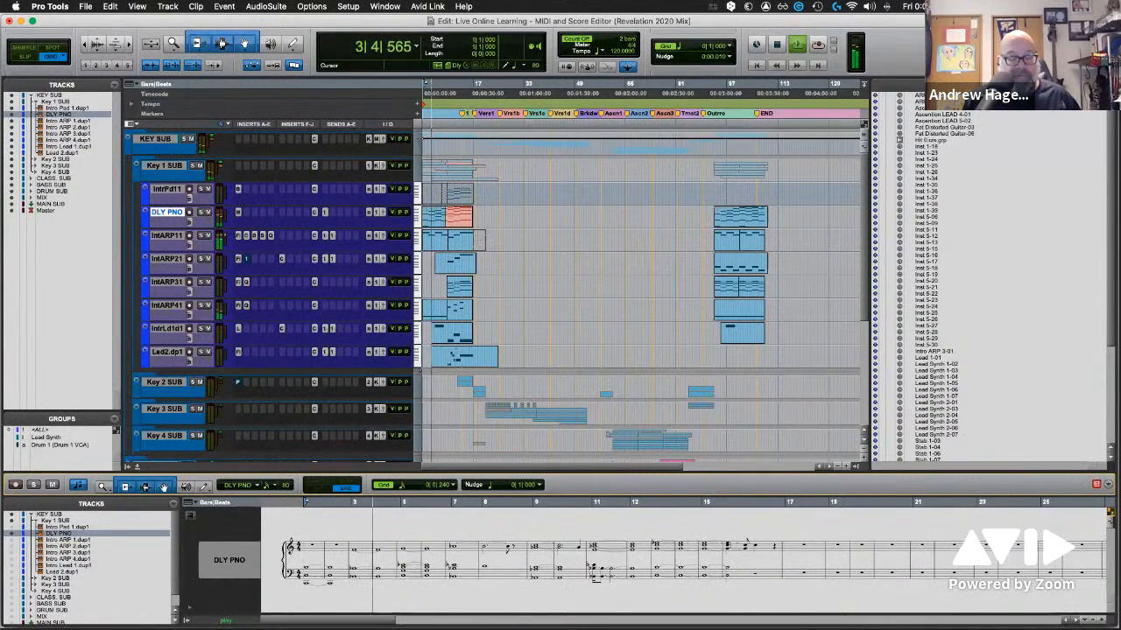
key("space")
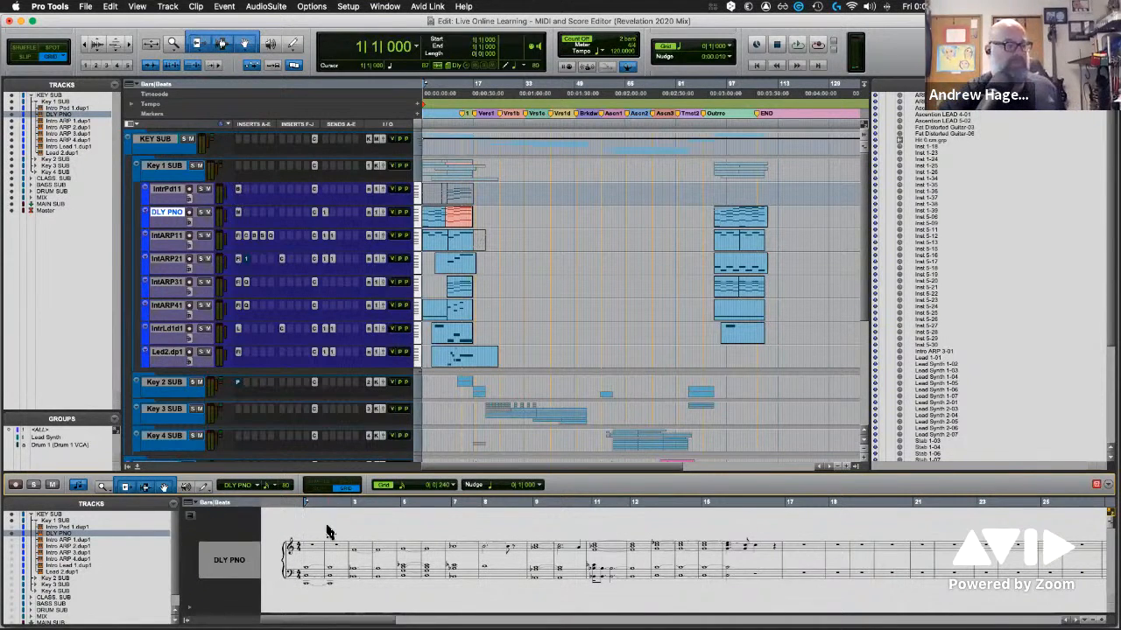
Play the session from the start while toggling solo for DLY PNO in the docked MIDI Editor
key("space")
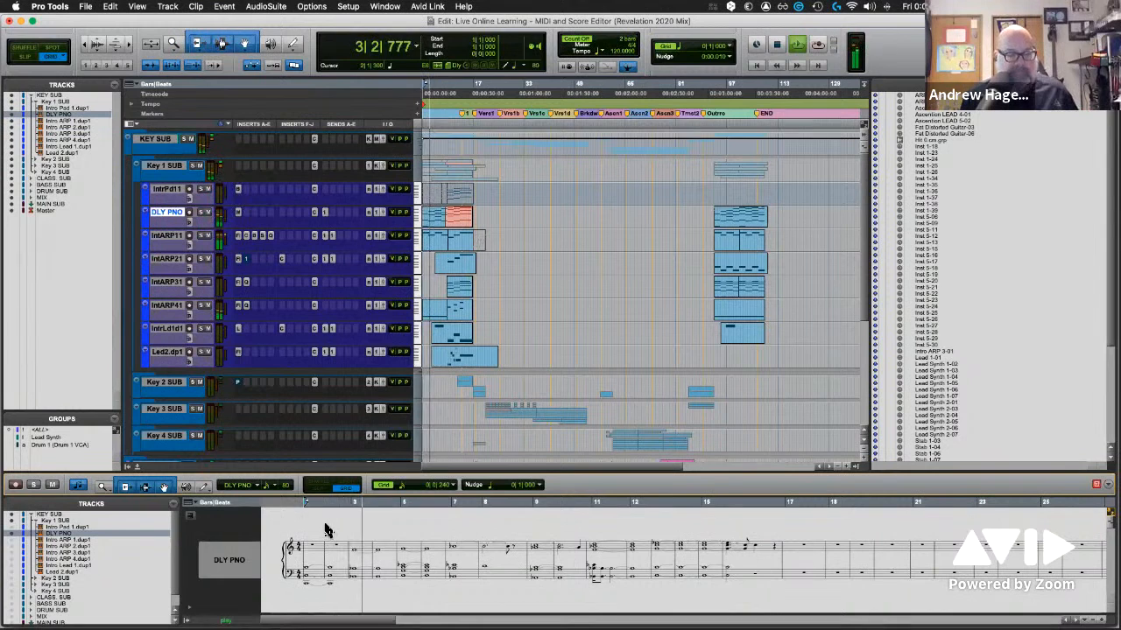
left_click(34, 487)
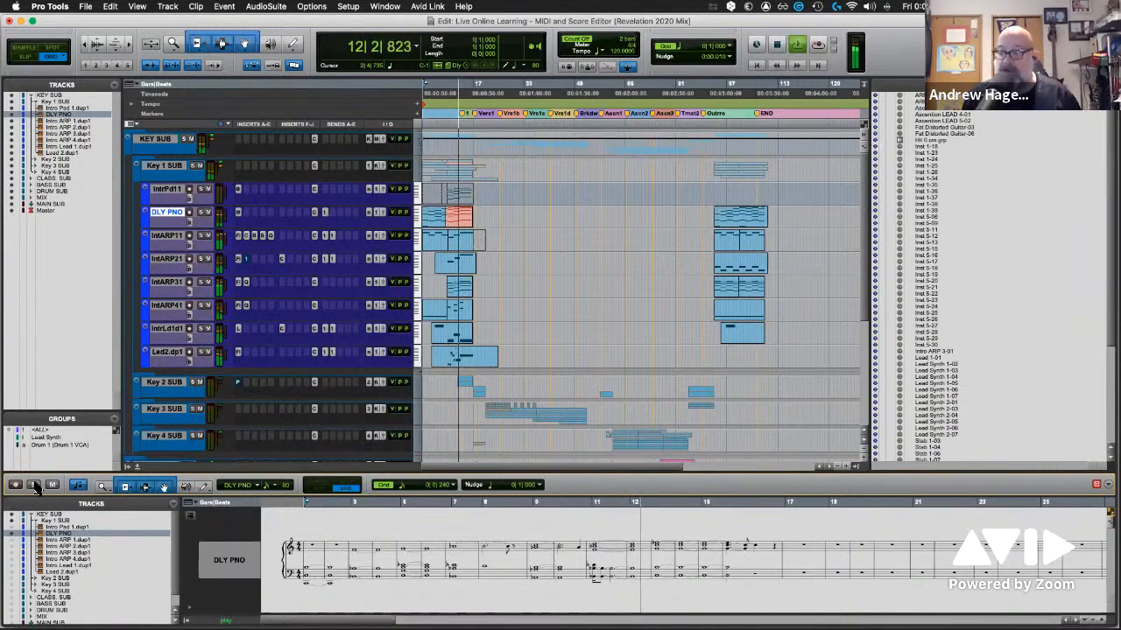
key("space")
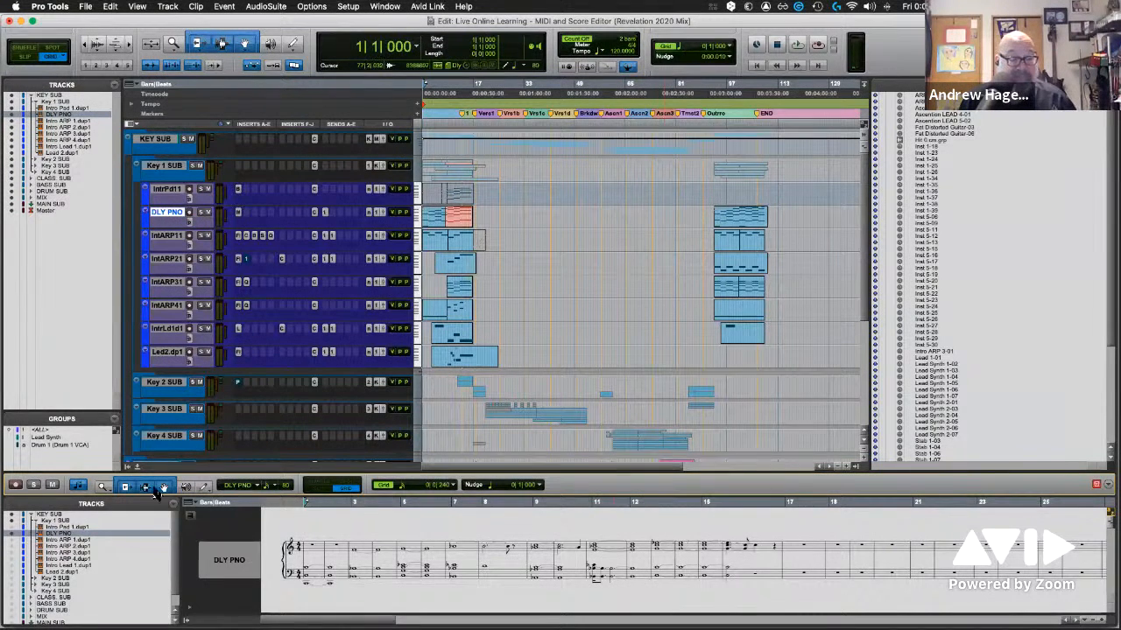
Resize the docked MIDI Editor pane to view the DLY PNO notation larger, and close the pane
left_click_drag(150, 475, 179, 338)
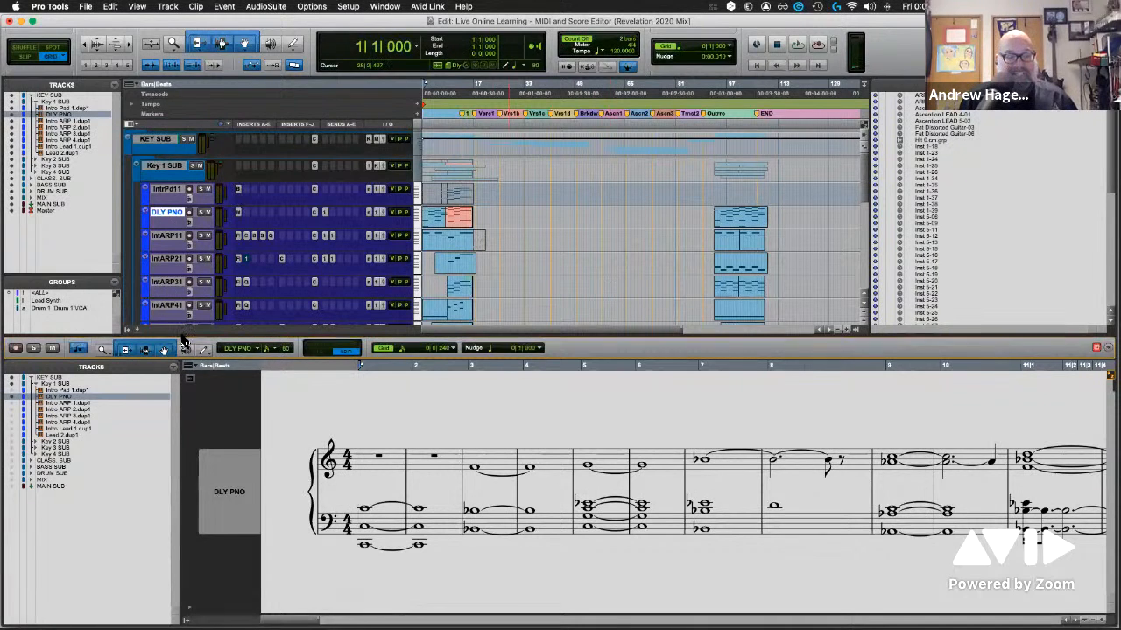
left_click_drag(206, 496, 207, 498)
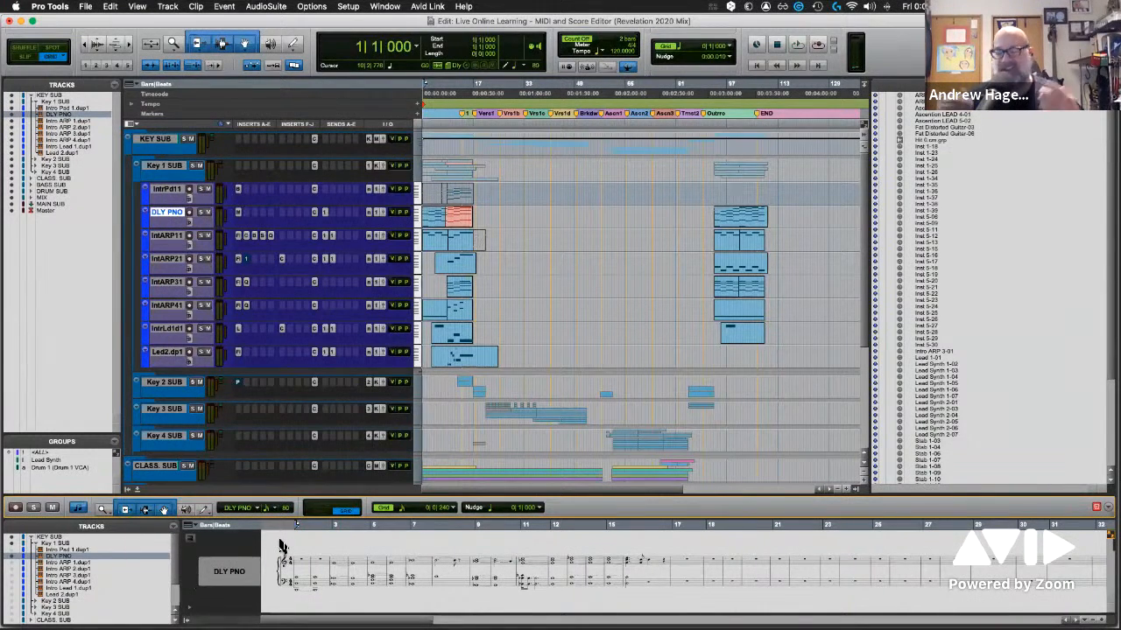
left_click(138, 493)
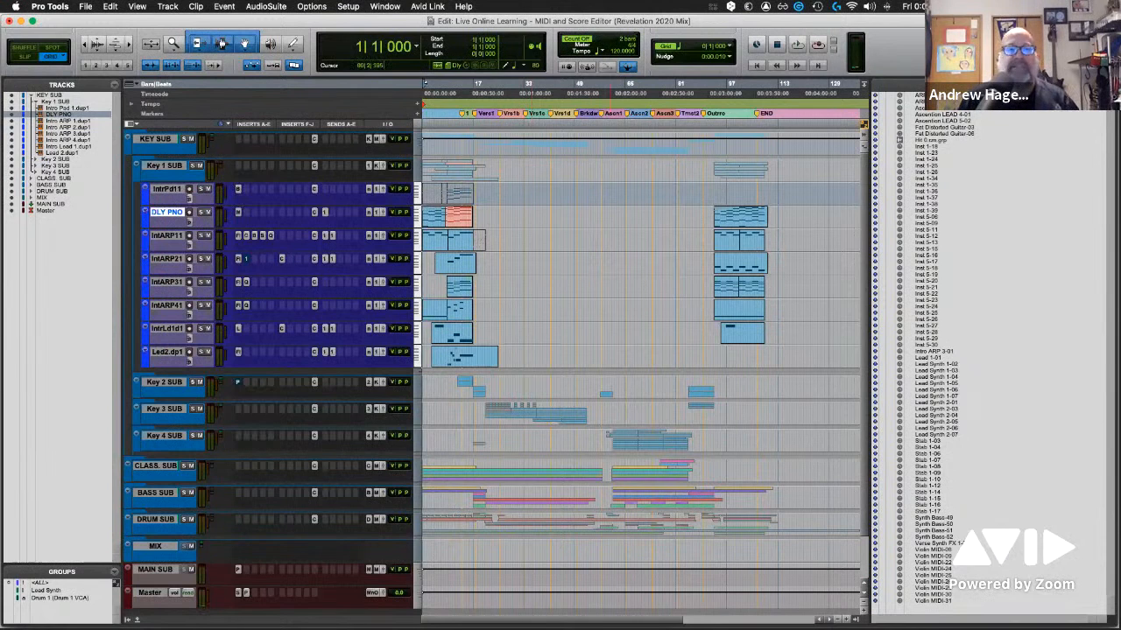
Open the separate MIDI Editor window for "DLY PNO" and 9 other tracks and enlarge it to fill the screen
left_click(384, 7)
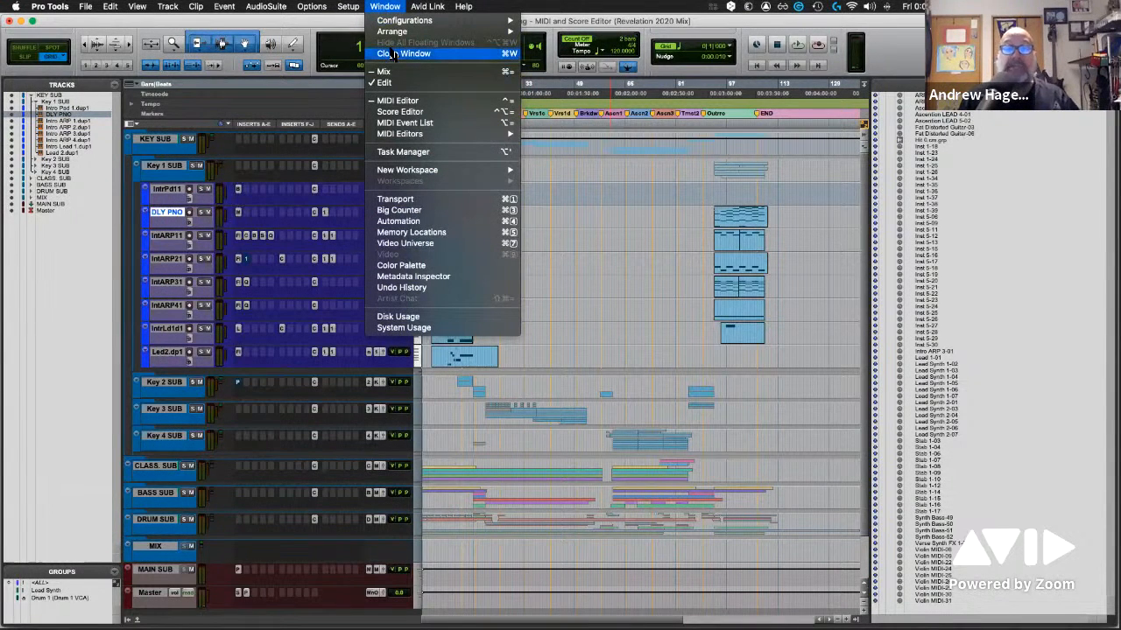
mouse_move(412, 141)
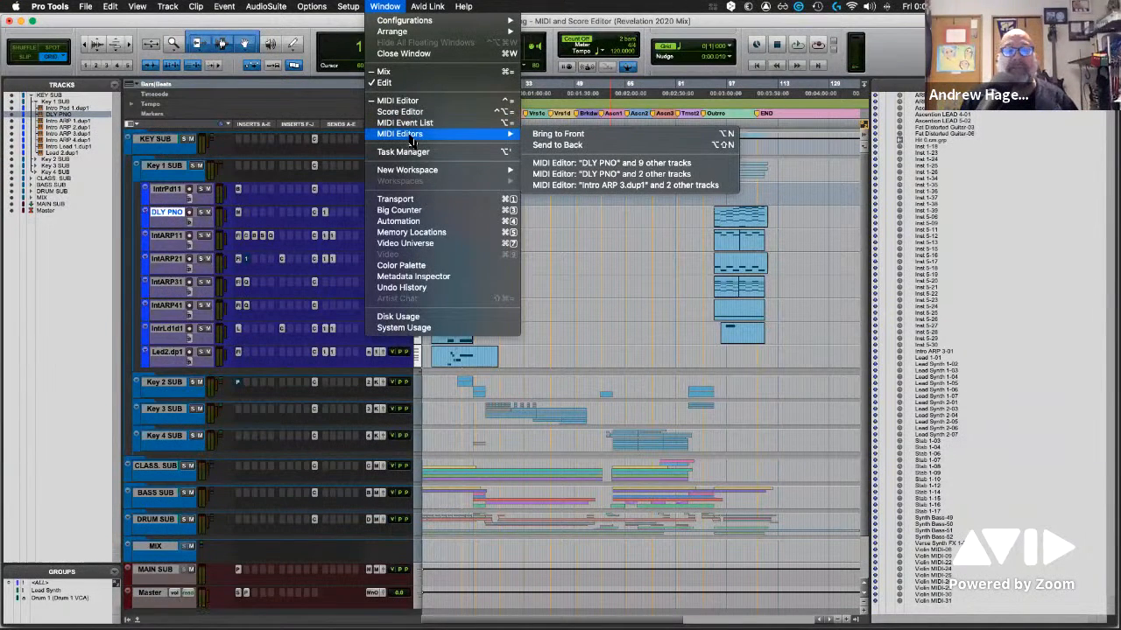
left_click(627, 165)
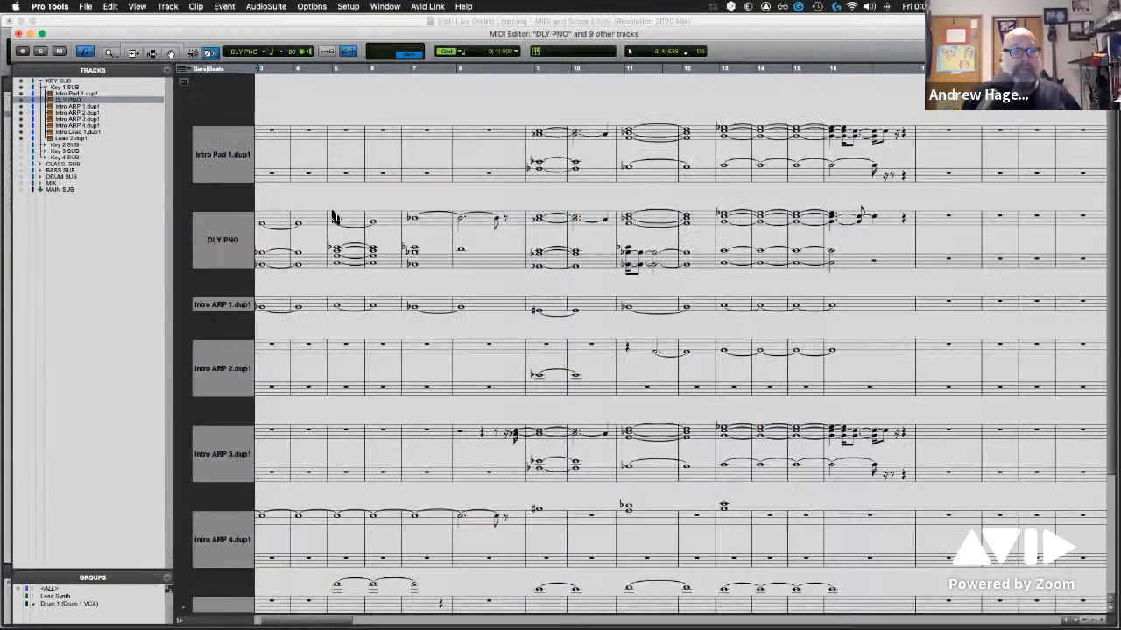
double_click(392, 40)
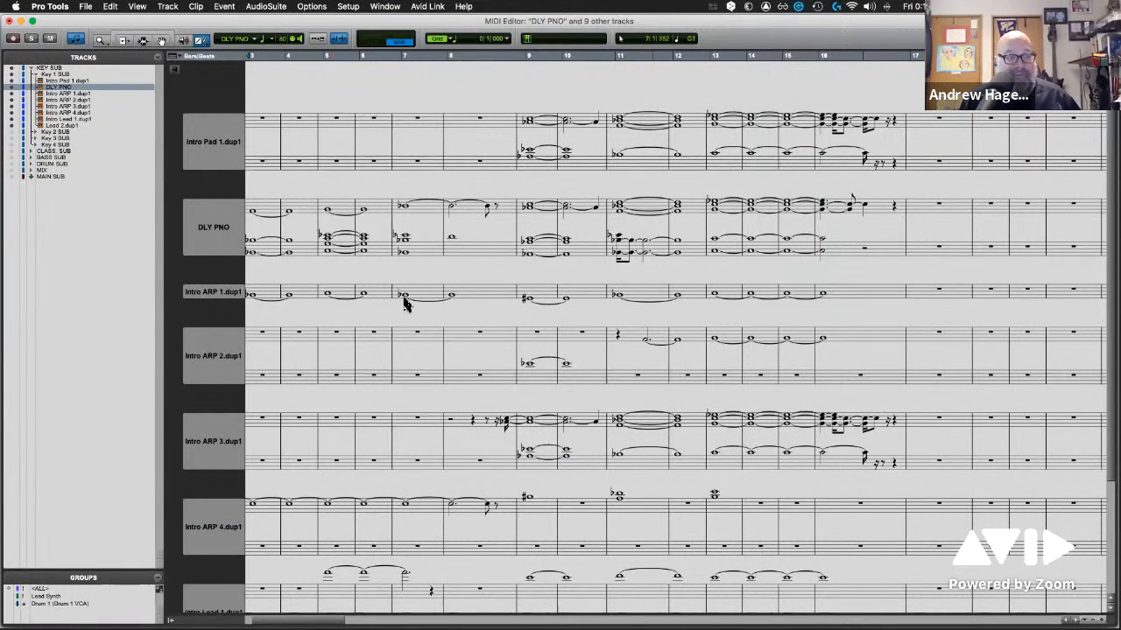
Examine the notation of the Intro Pad, DLY PNO, Intro ARP and lead tracks over the first 16 bars
scroll(416, 272, "left", 2)
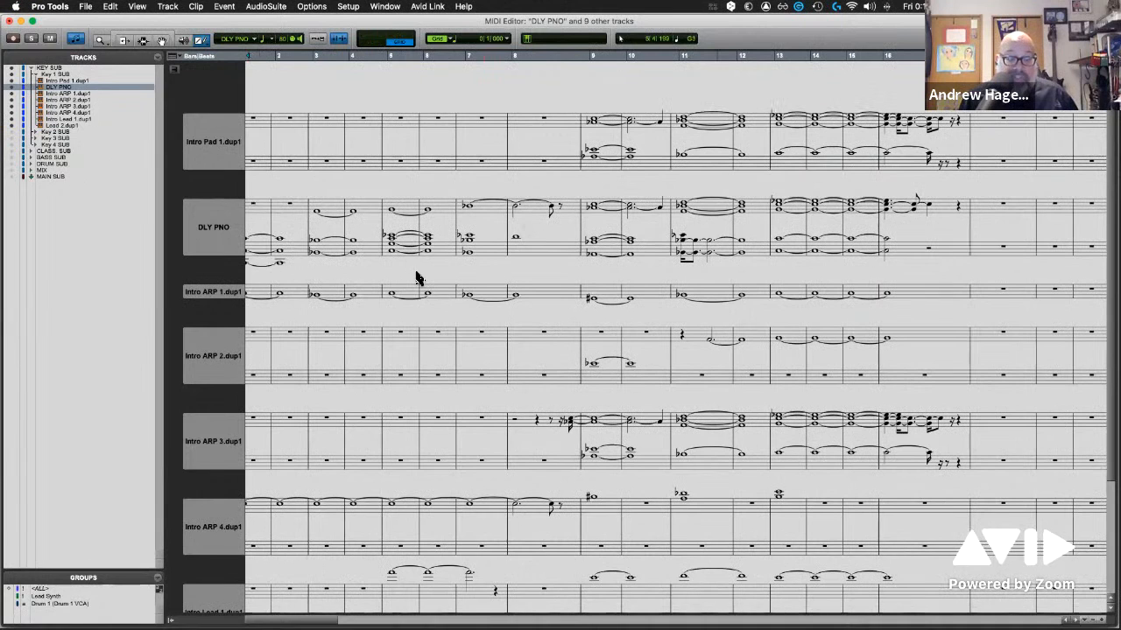
scroll(415, 278, "right", 1)
scroll(415, 281, "down", 3)
scroll(415, 280, "up", 3)
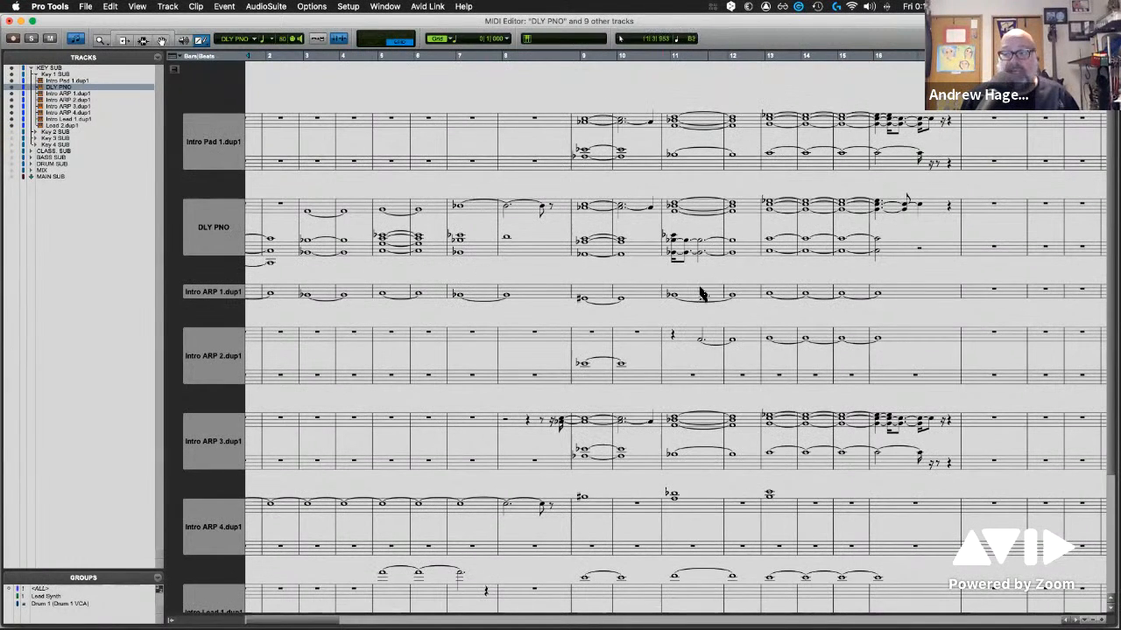
scroll(698, 295, "down", 3)
scroll(698, 295, "up", 3)
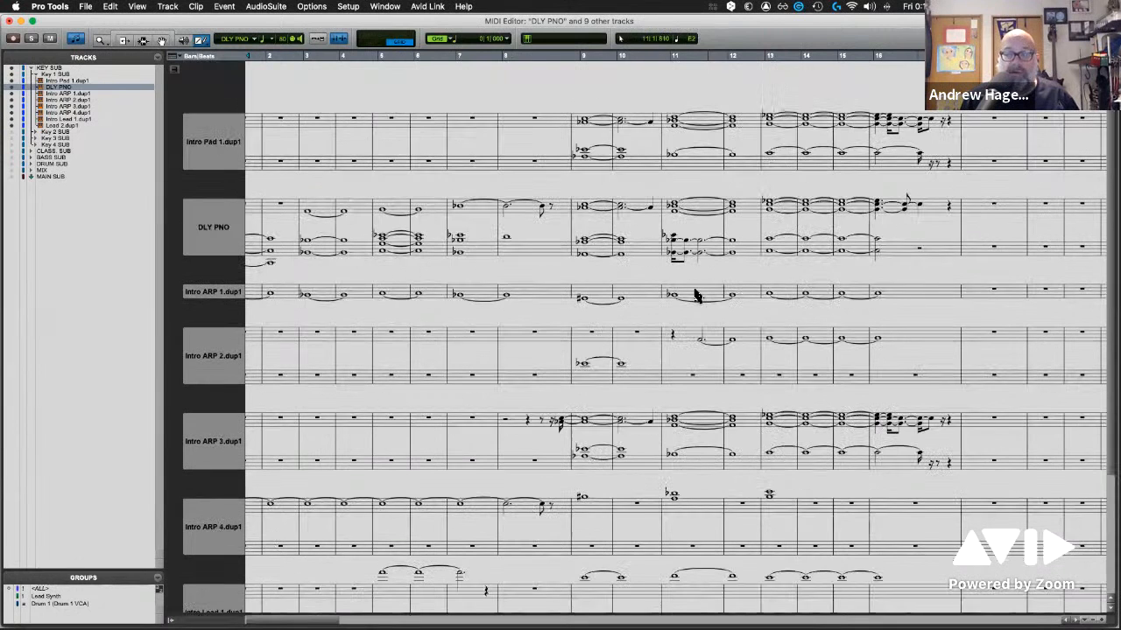
scroll(698, 295, "left", 1)
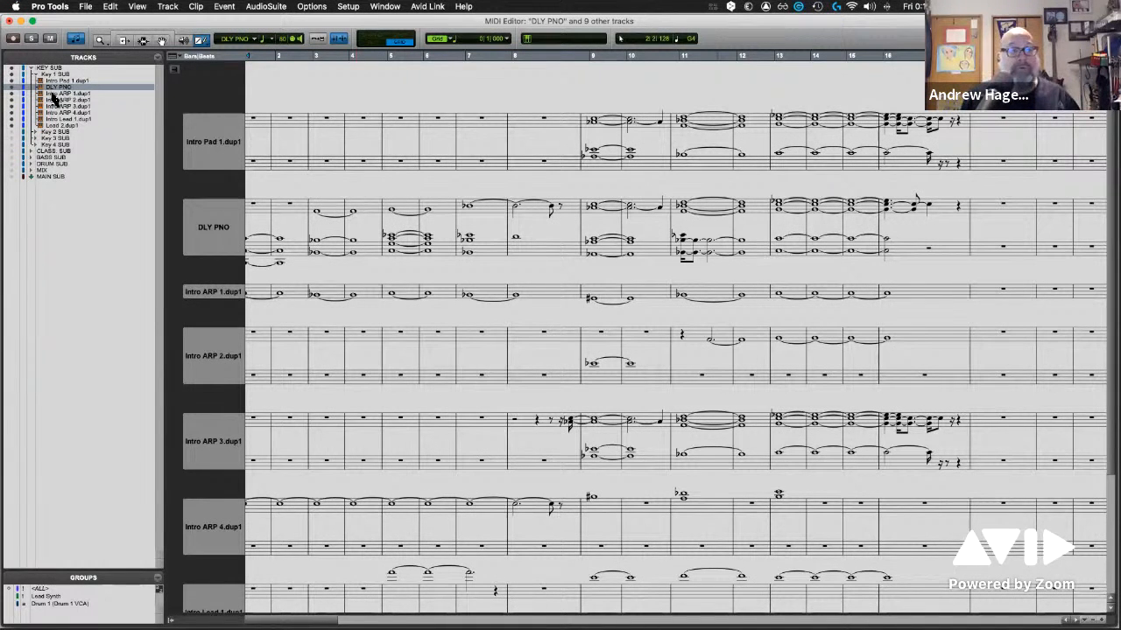
Switch the MIDI Editor from notation to piano roll and color-code the notes by velocity
left_click(76, 41)
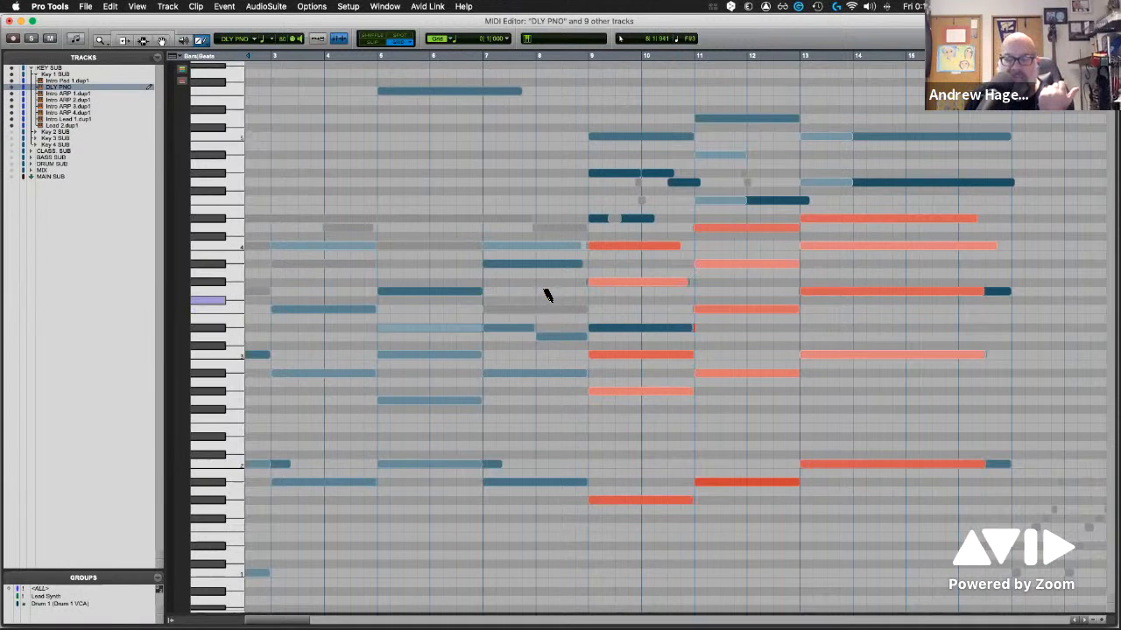
left_click(502, 375)
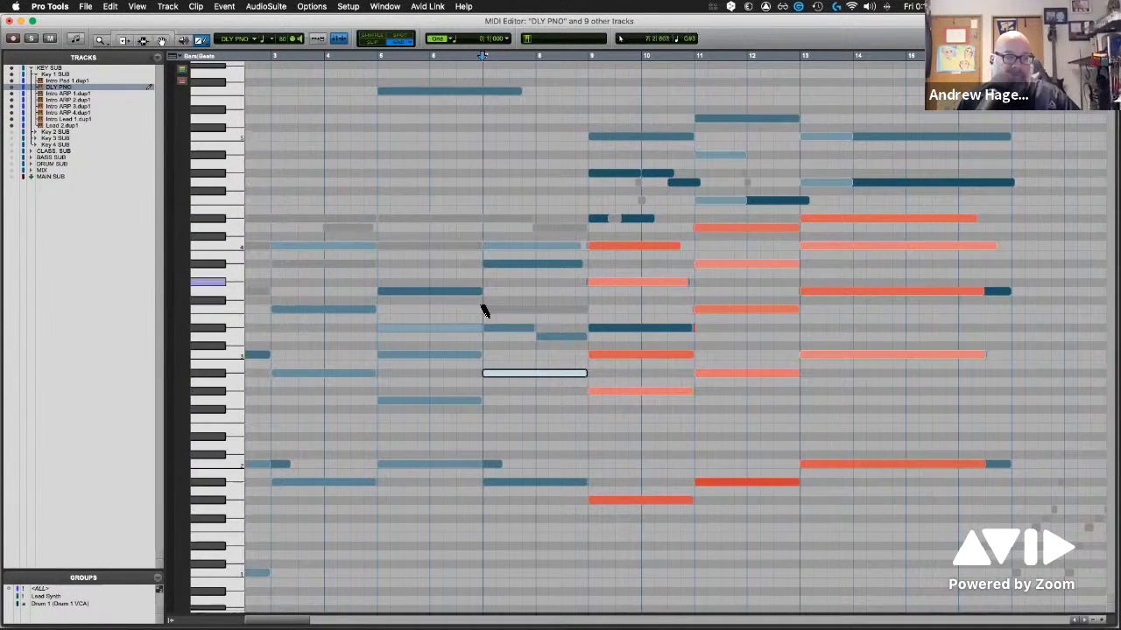
left_click(182, 85)
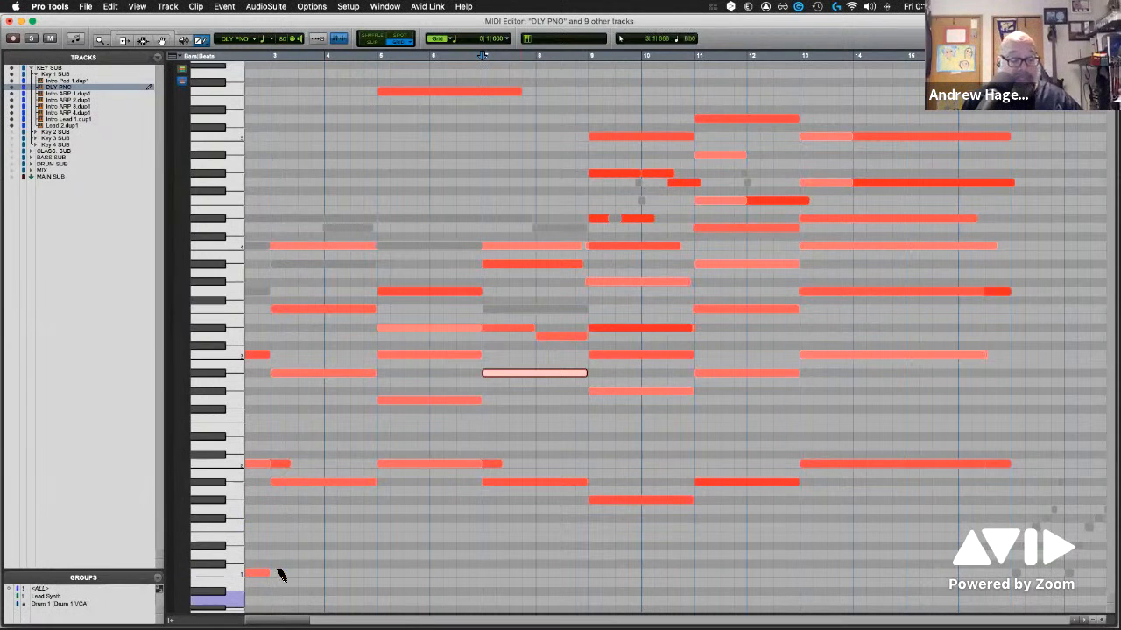
Examine the velocity-shaded notes across the pitch range, selecting an Intro Pad 1.dup1 note at bar 9 and a DLY PNO note at bar 5
scroll(270, 587, "down", 5)
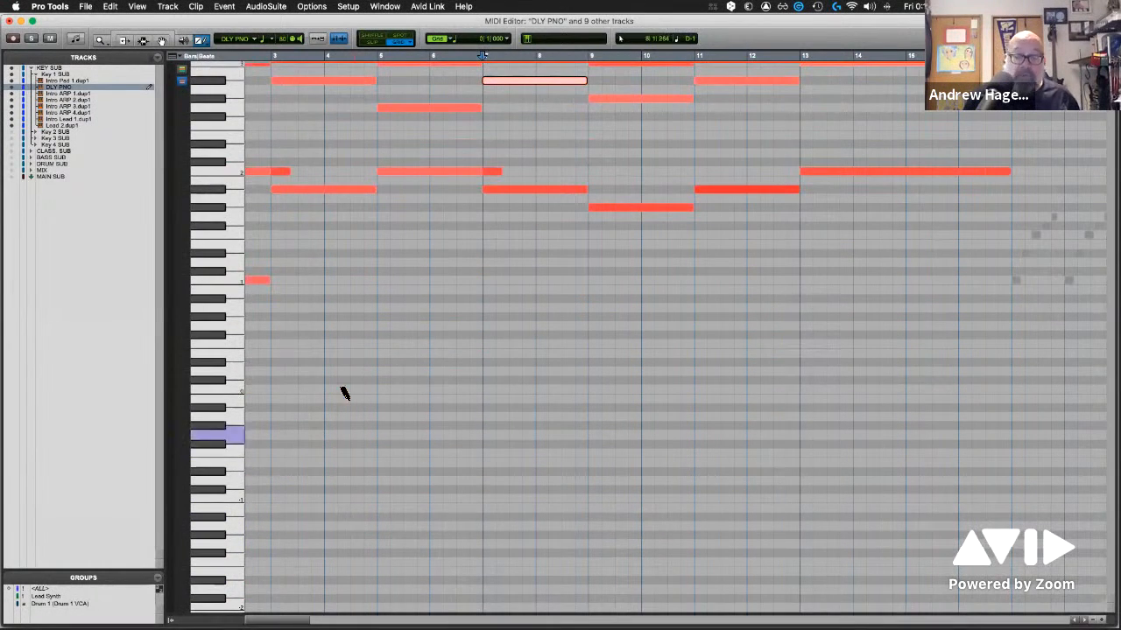
scroll(226, 574, "up", 1)
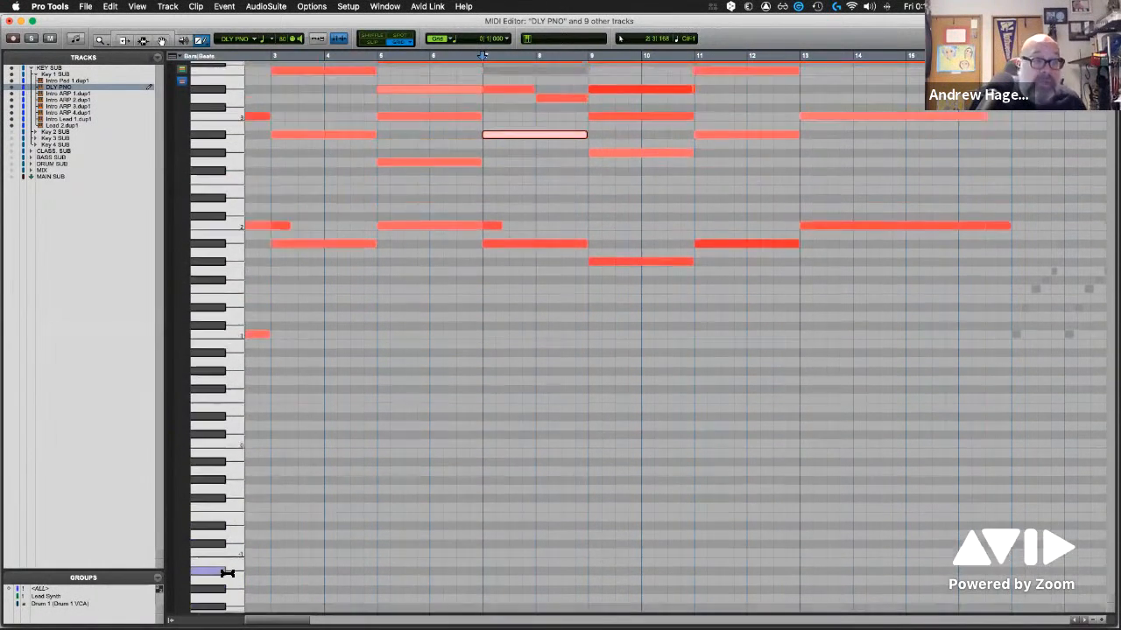
scroll(194, 271, "up", 1)
scroll(234, 111, "up", 1)
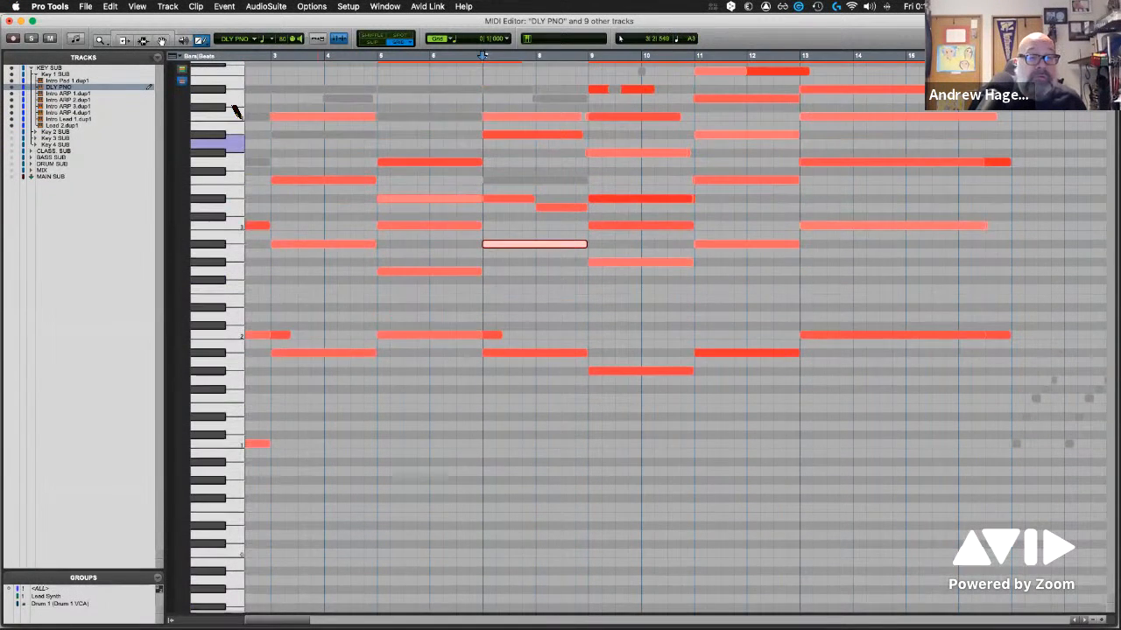
scroll(520, 257, "up", 1)
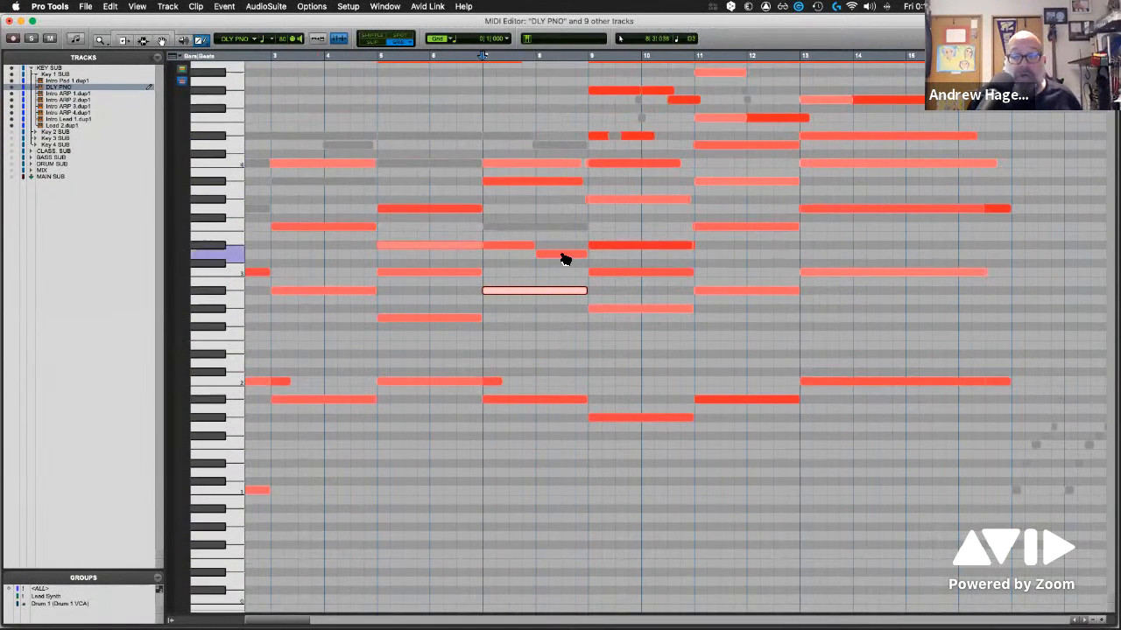
left_click(653, 248)
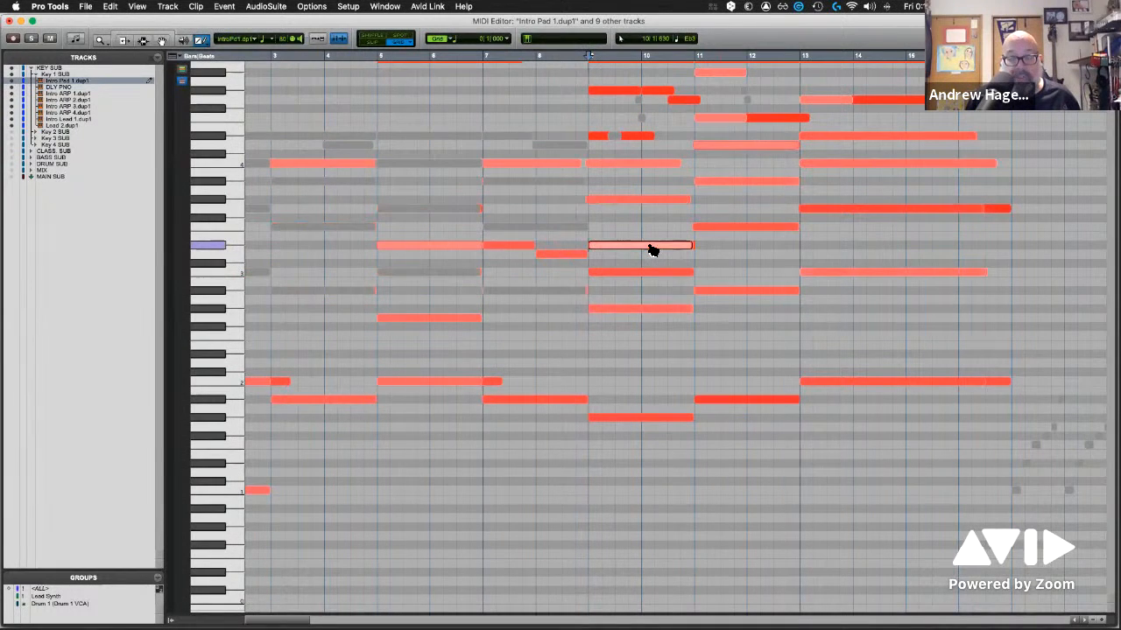
left_click(415, 247)
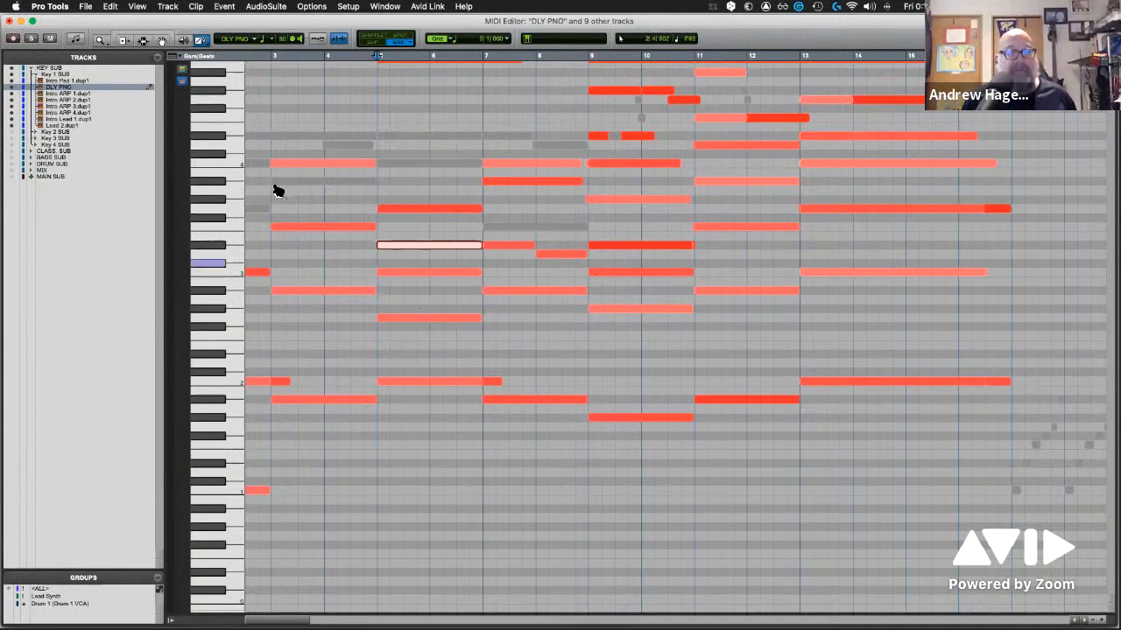
Turn off velocity color coding and color-code the notes by track instead
left_click(182, 84)
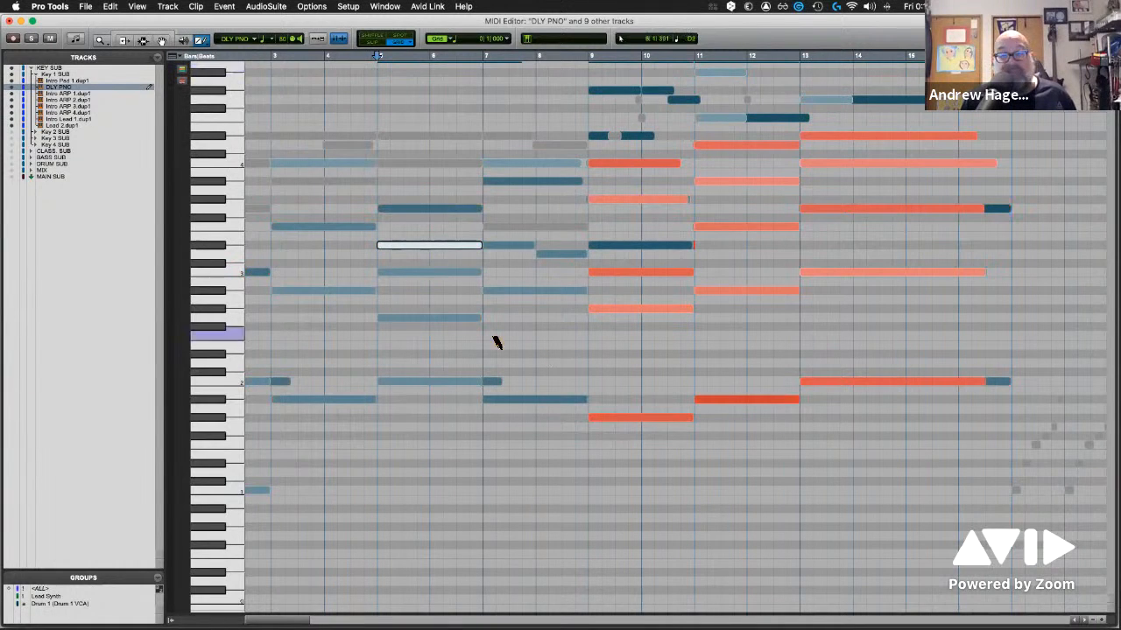
scroll(936, 604, "down", 5)
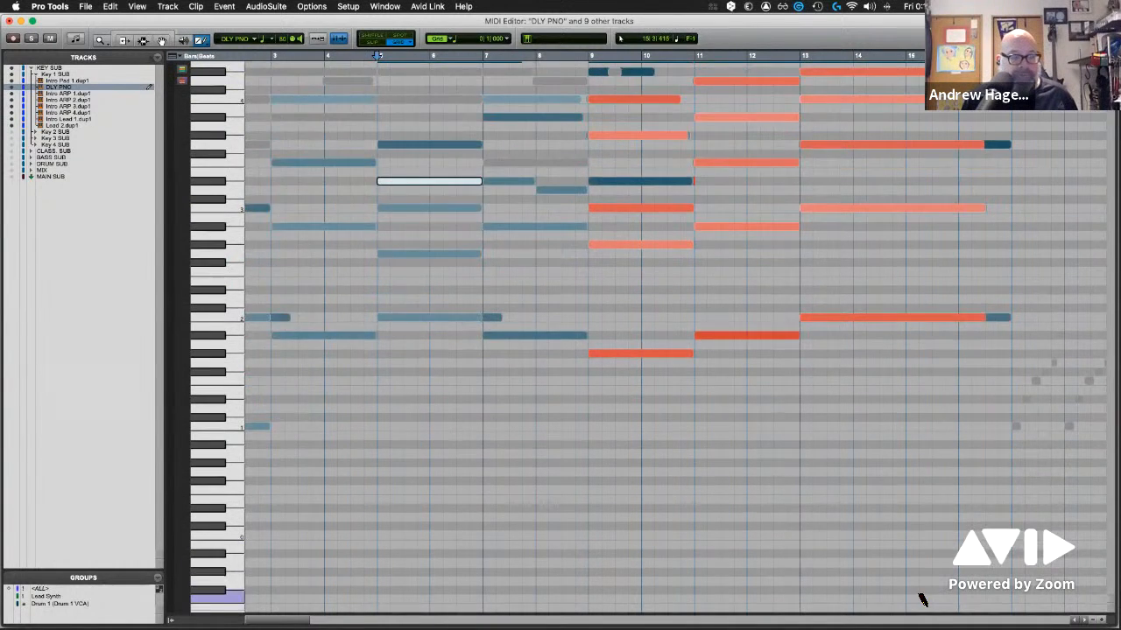
scroll(921, 600, "up", 8)
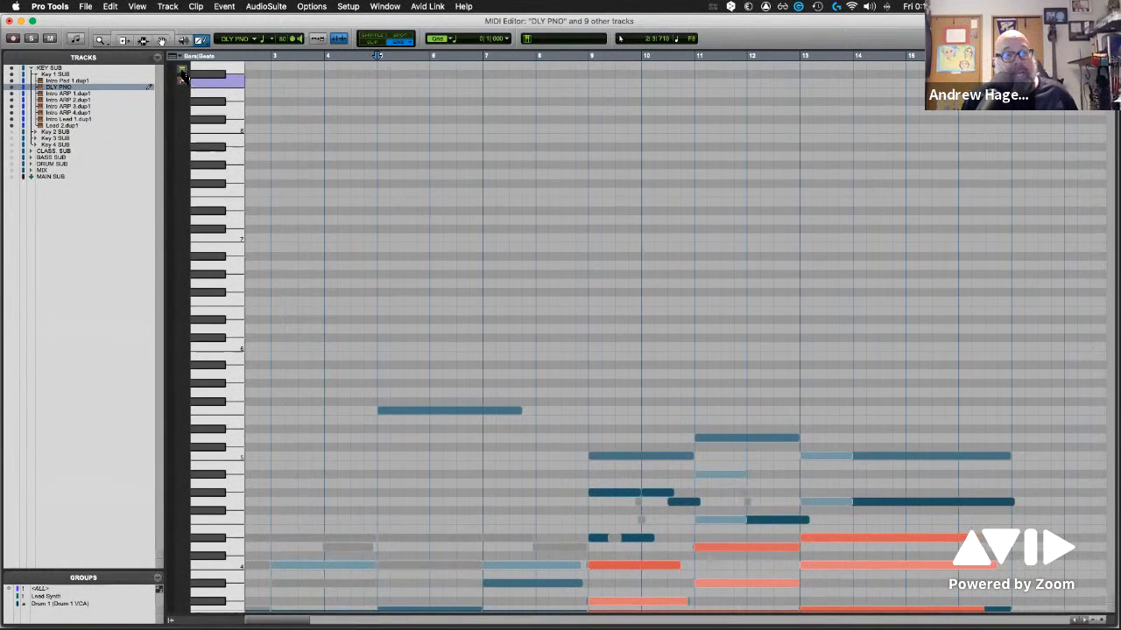
left_click(181, 71)
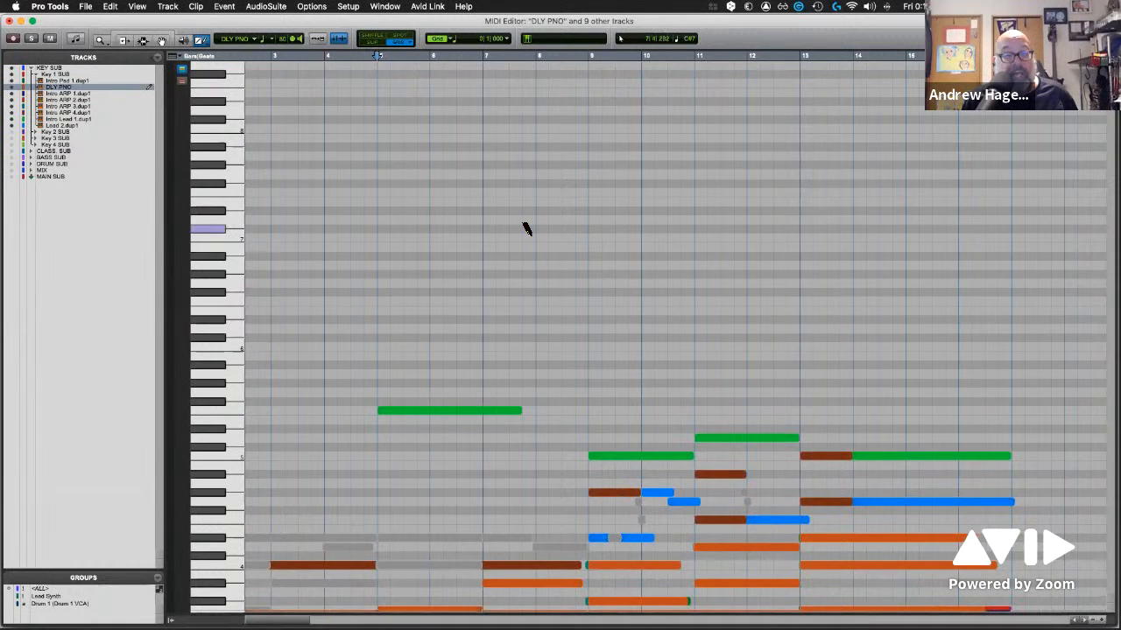
Make Intro Lead 1.dup1 the active track by selecting its high note at bar 5
scroll(525, 228, "down", 2)
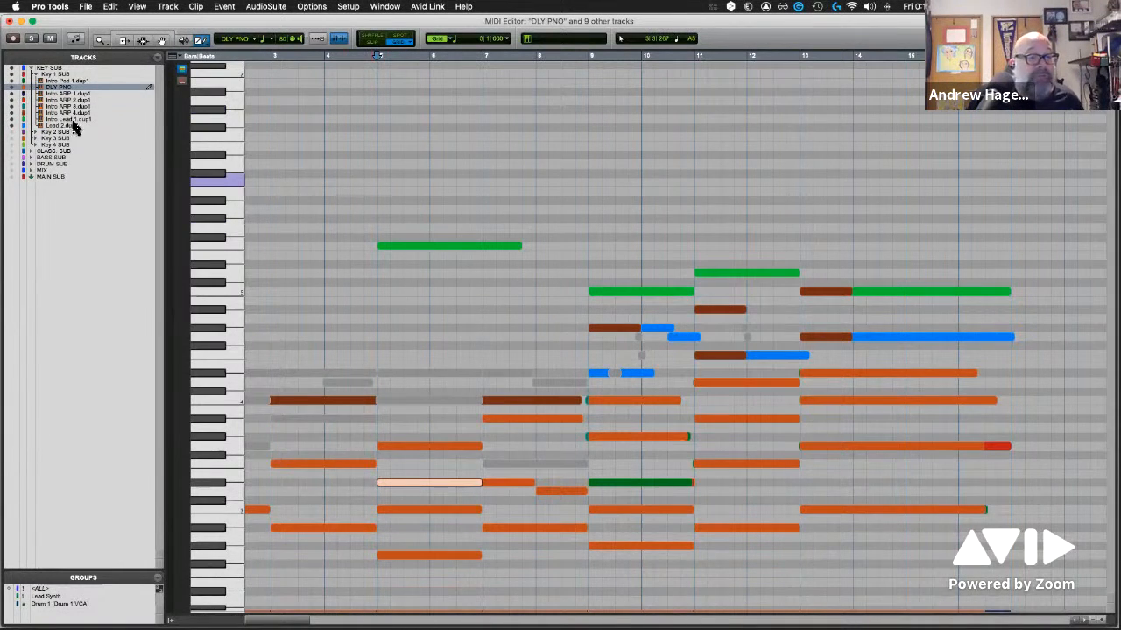
left_click(457, 248)
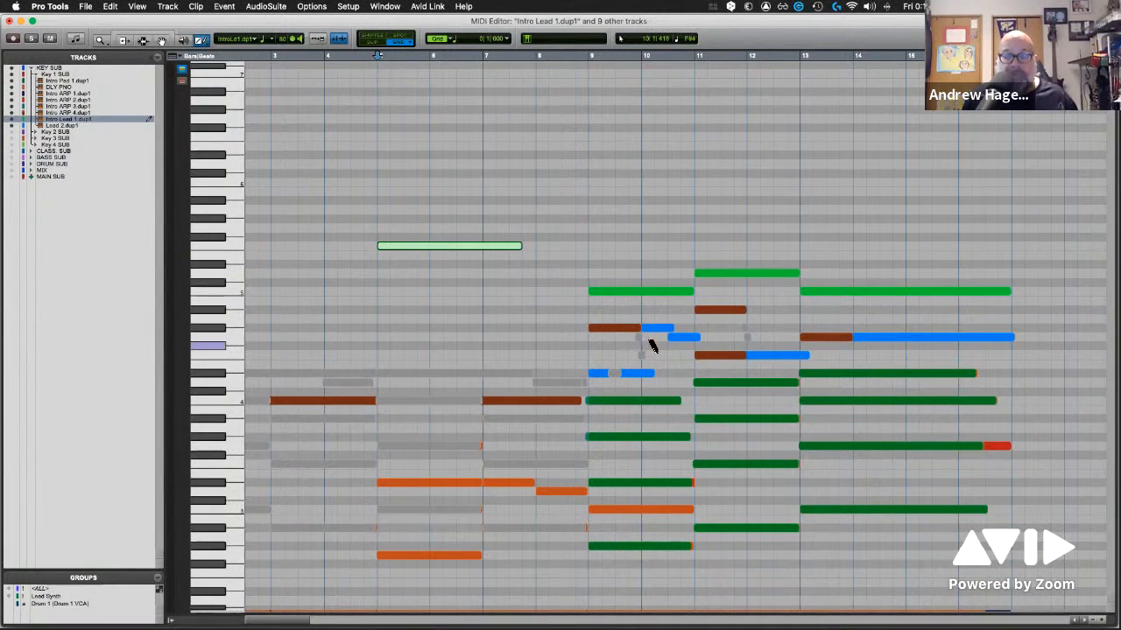
scroll(793, 340, "down", 3)
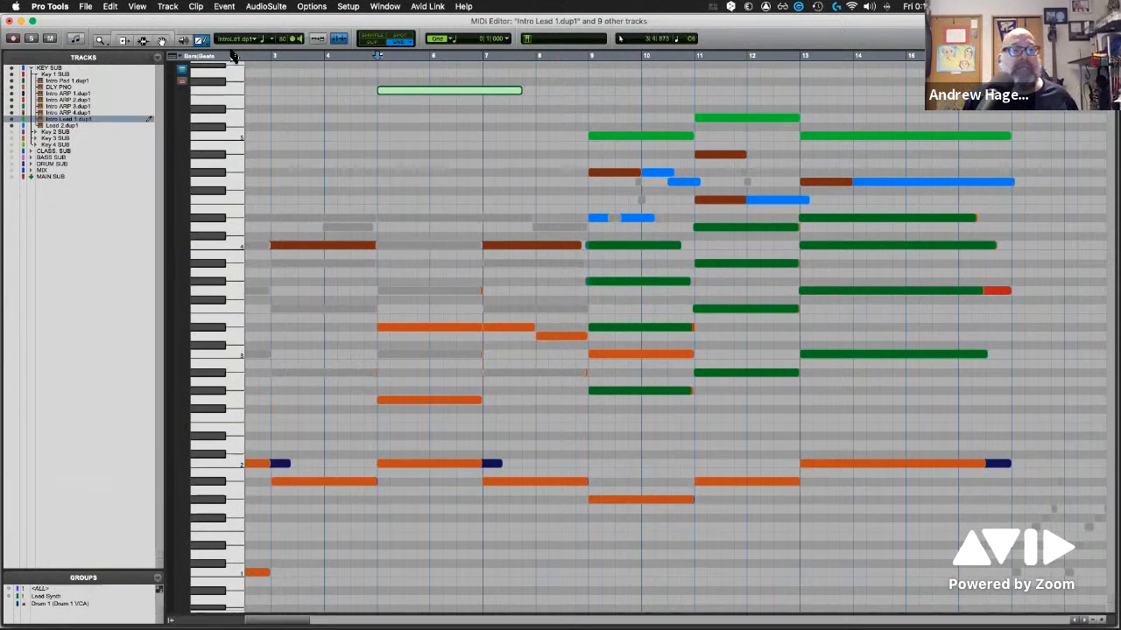
Close the current MIDI Editor window and open the one for "DLY PNO" and 2 other tracks
left_click(10, 21)
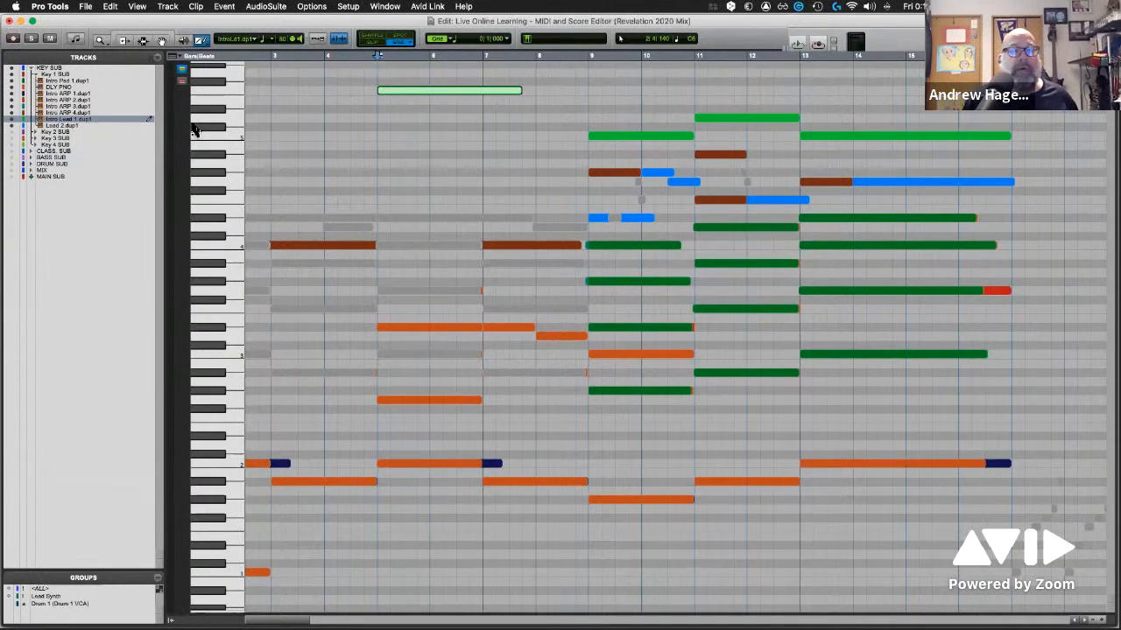
left_click(384, 6)
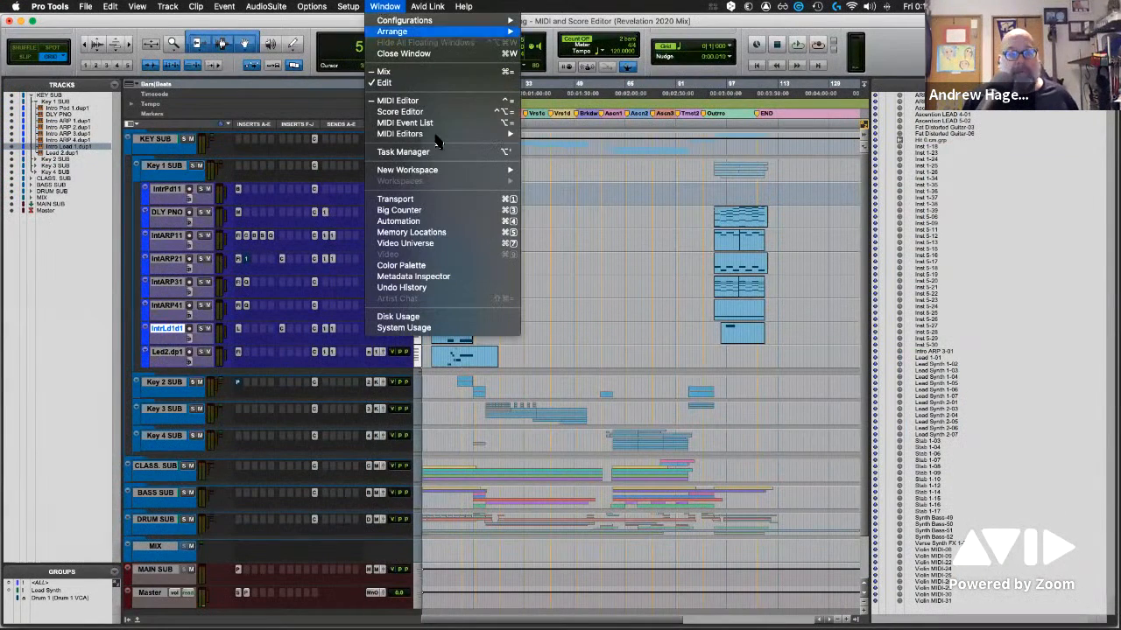
mouse_move(456, 178)
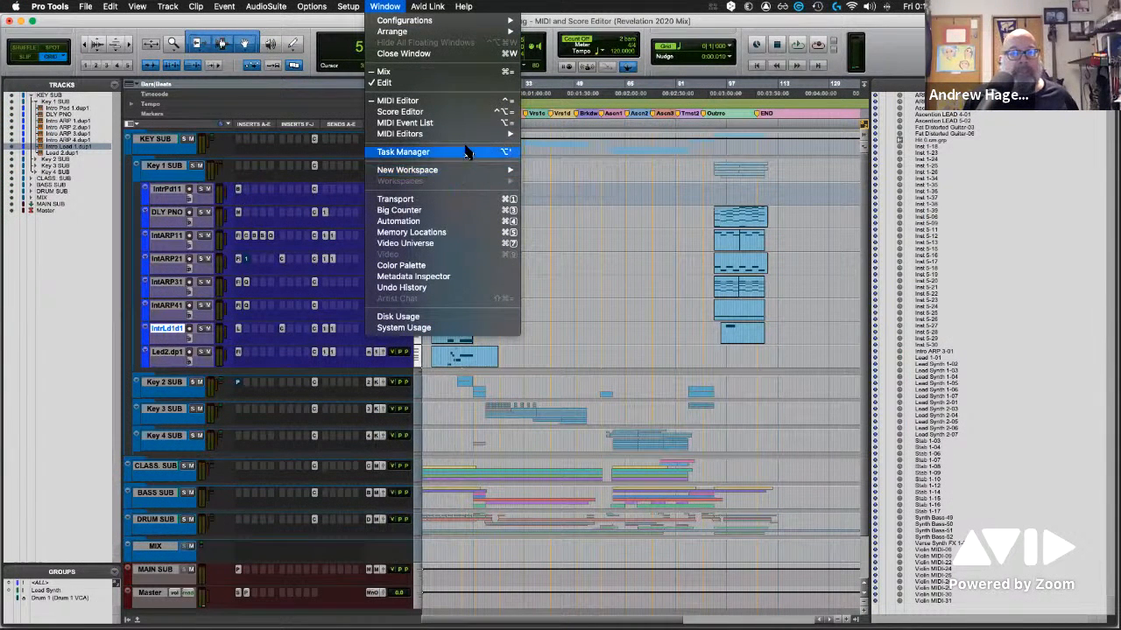
mouse_move(469, 134)
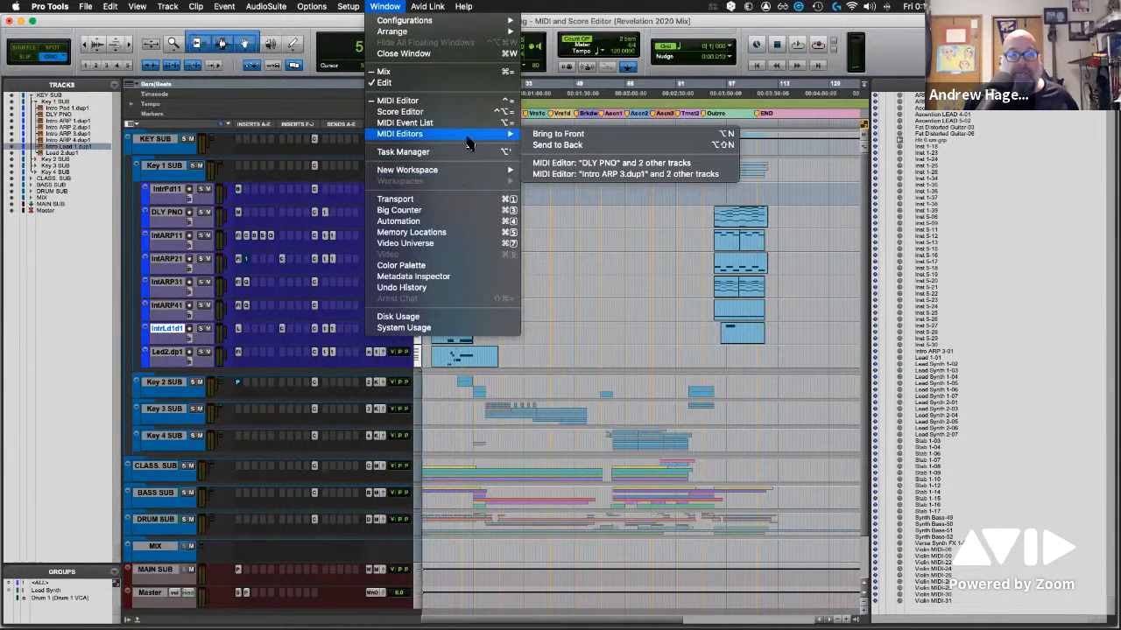
left_click(619, 164)
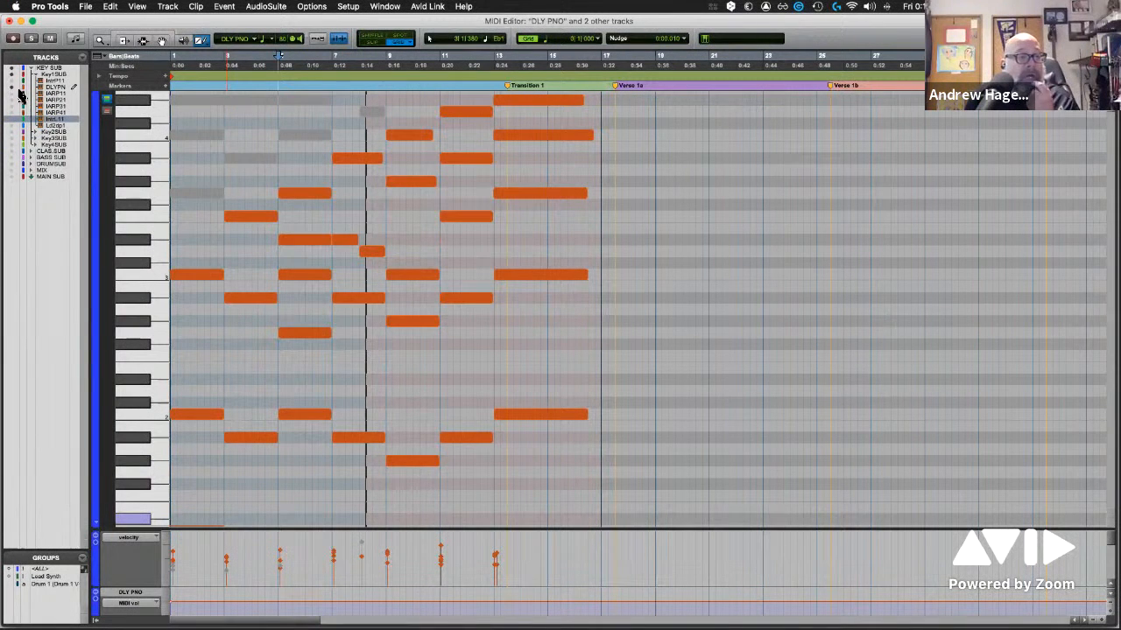
Play the session from the start and toggle solo for the tracks shown in the MIDI Editor
scroll(419, 234, "up", 1)
scroll(419, 233, "up", 5)
scroll(426, 240, "down", 5)
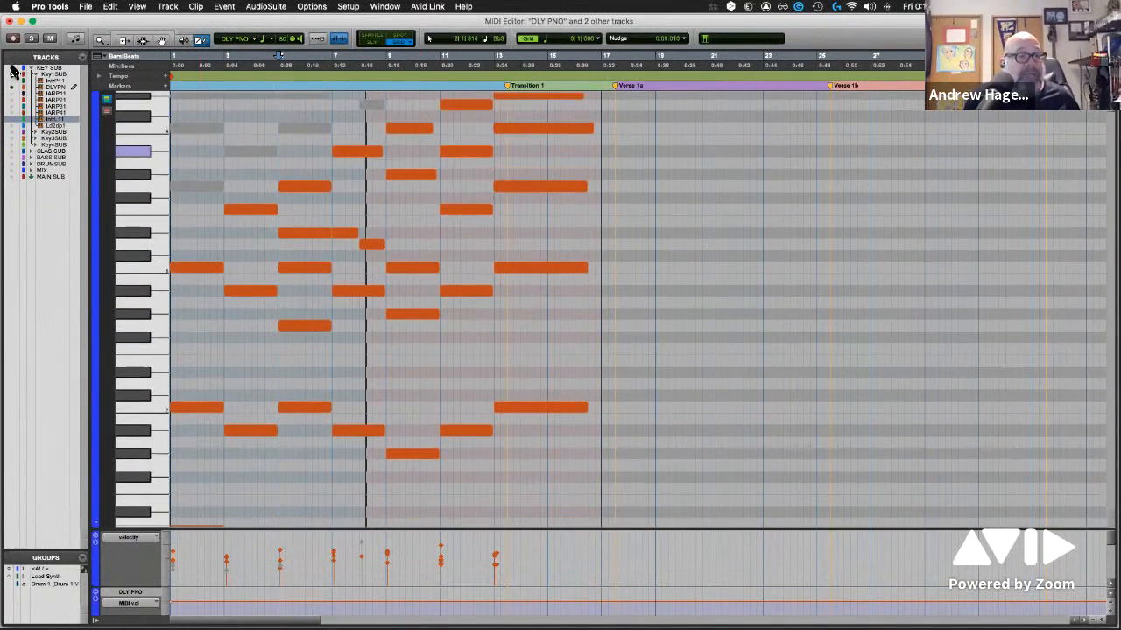
scroll(528, 282, "up", 3)
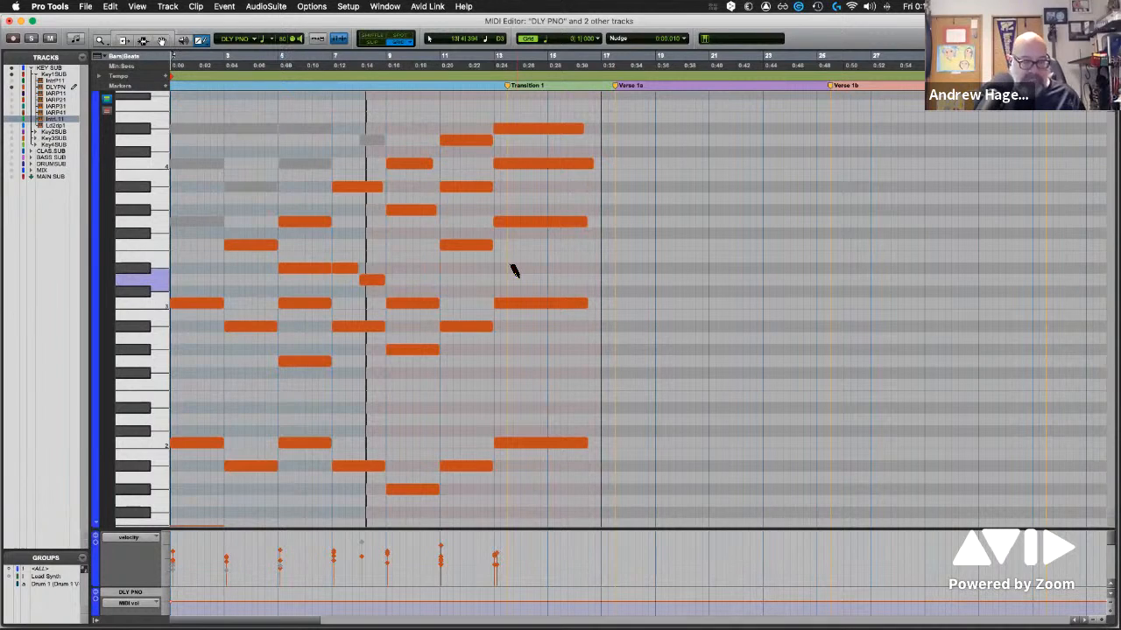
key("space")
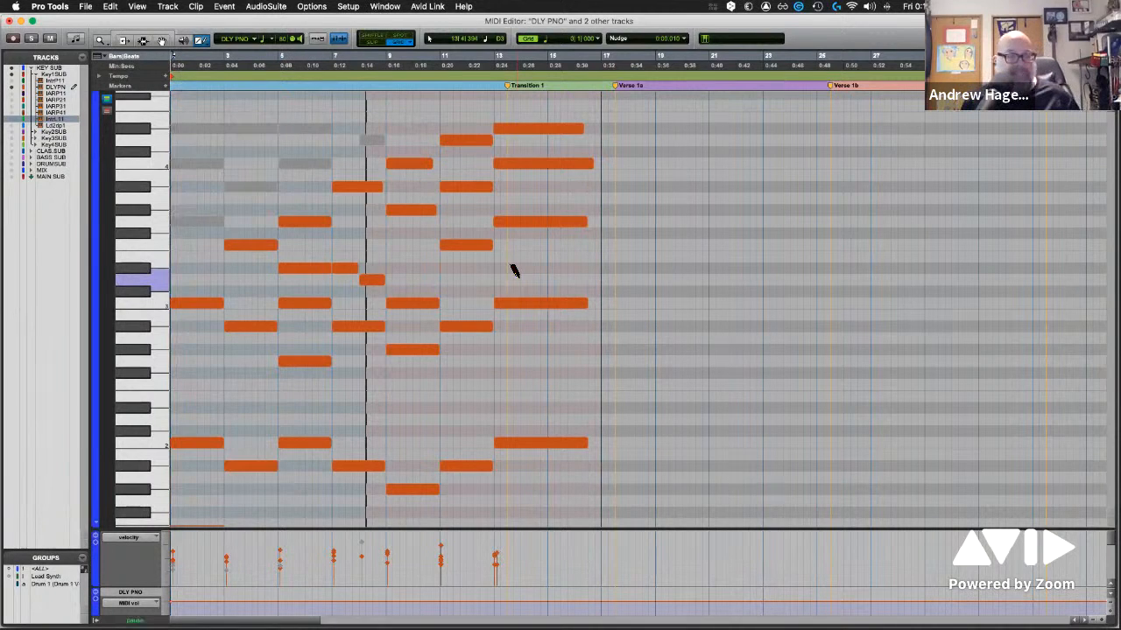
left_click(33, 40)
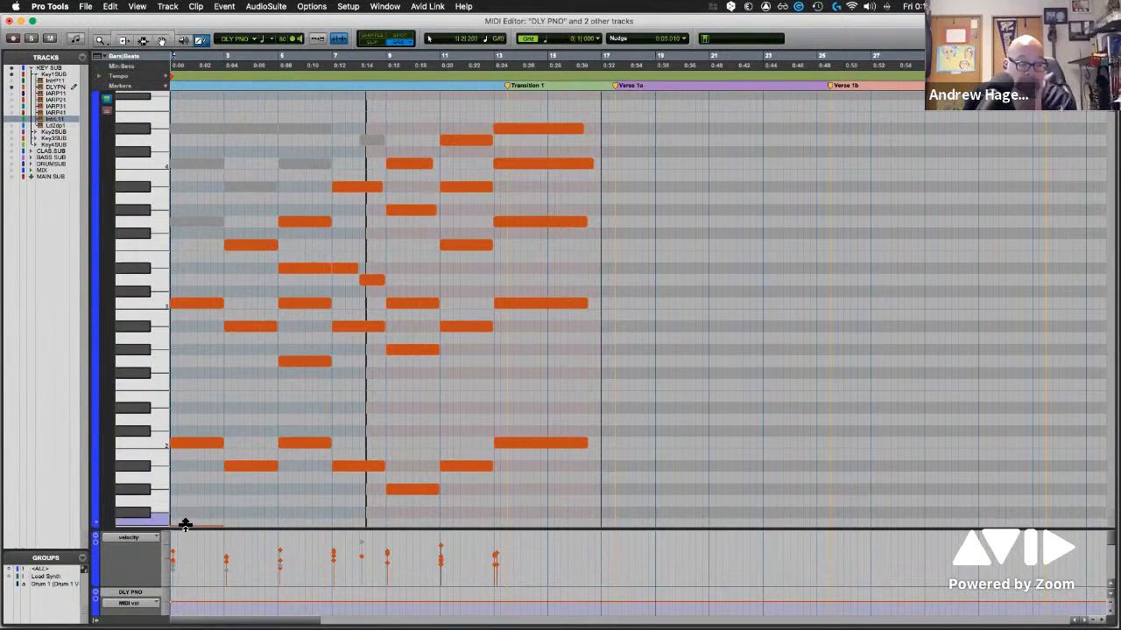
Hide and redisplay the controller lanes, and enlarge the lane area below the piano roll
left_click(96, 532)
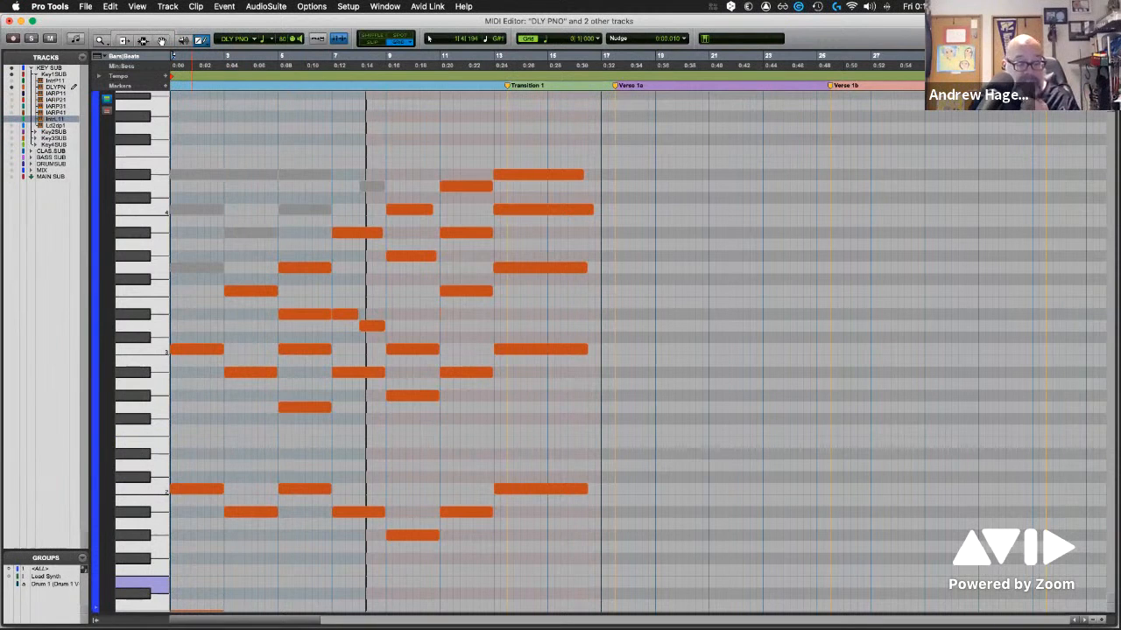
left_click(98, 618)
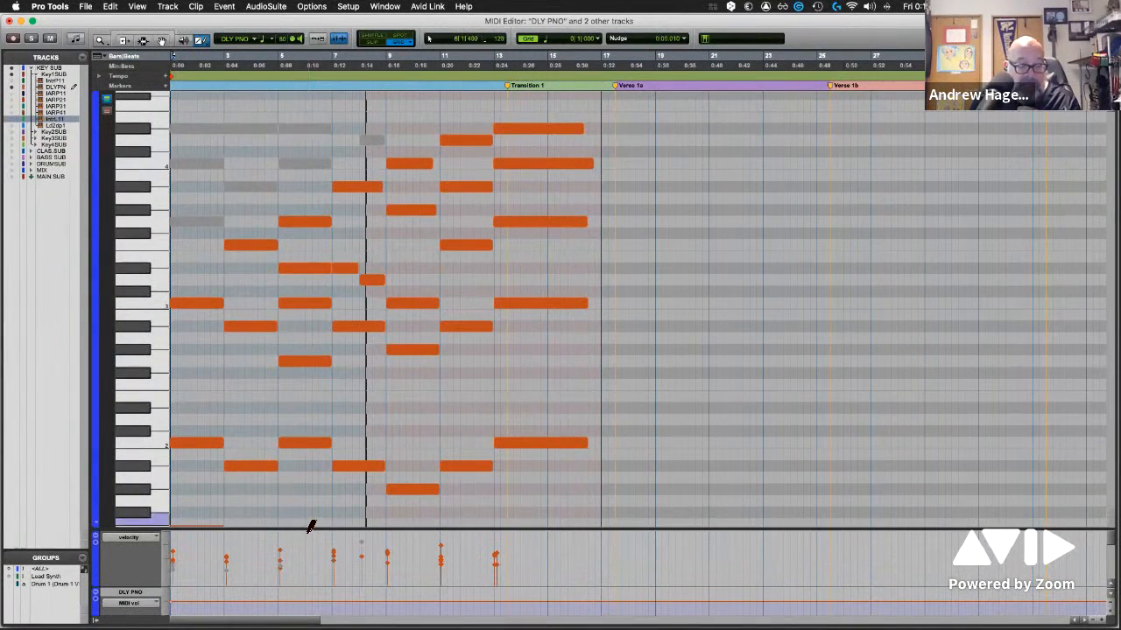
left_click_drag(318, 474, 320, 423)
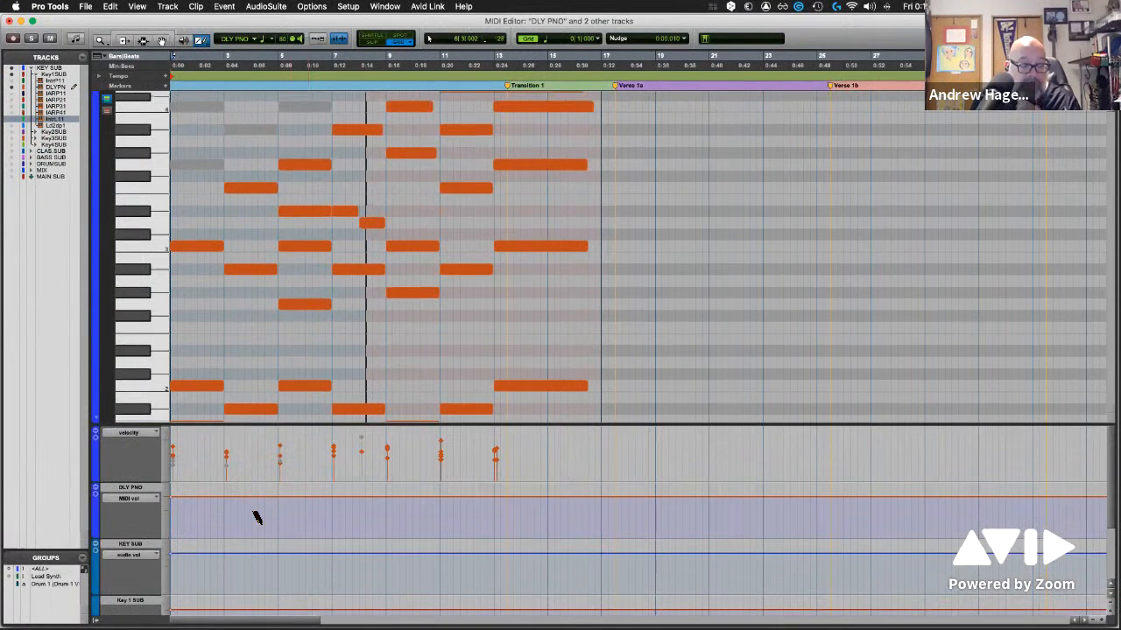
Examine the data types offered for the velocity lane, and select the DLY PNO velocity stalk at bar 13
left_click(146, 435)
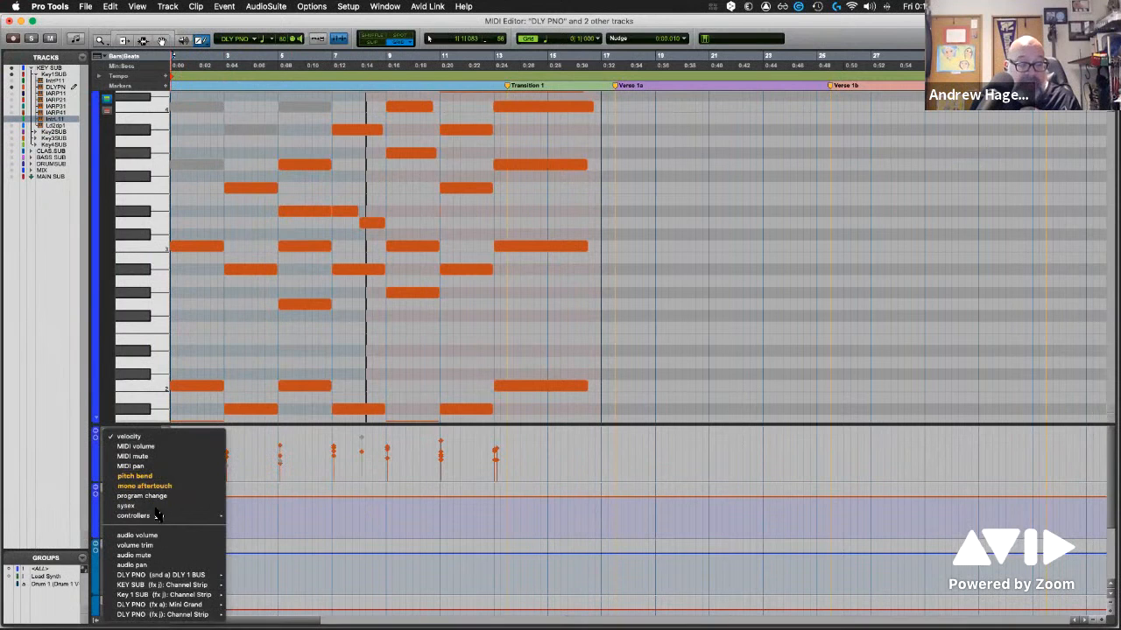
left_click(42, 398)
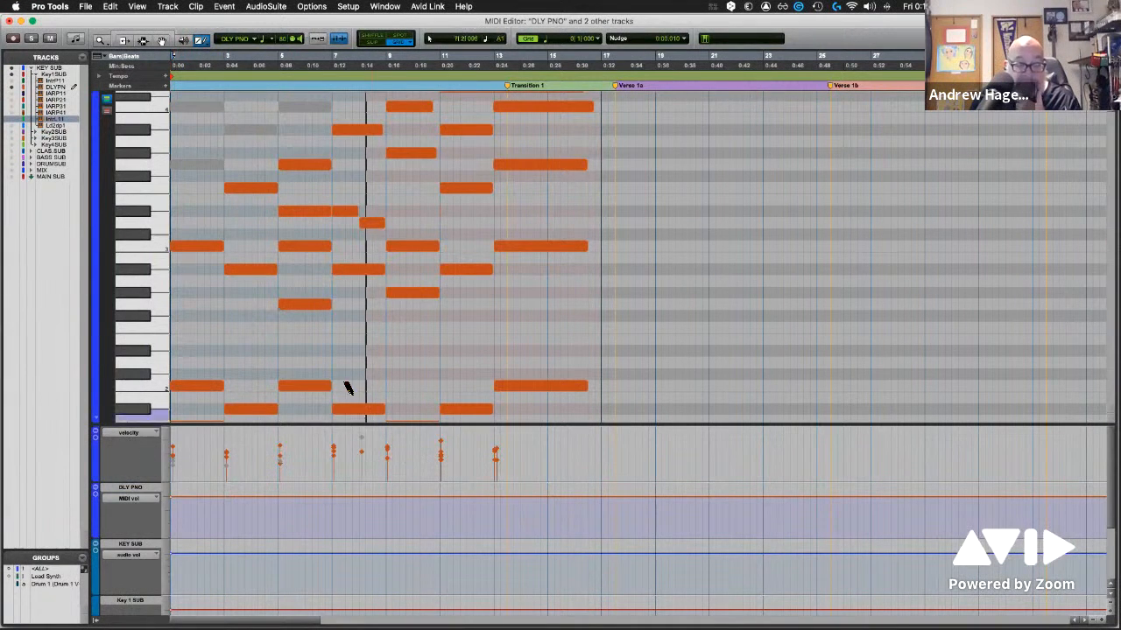
left_click(497, 452)
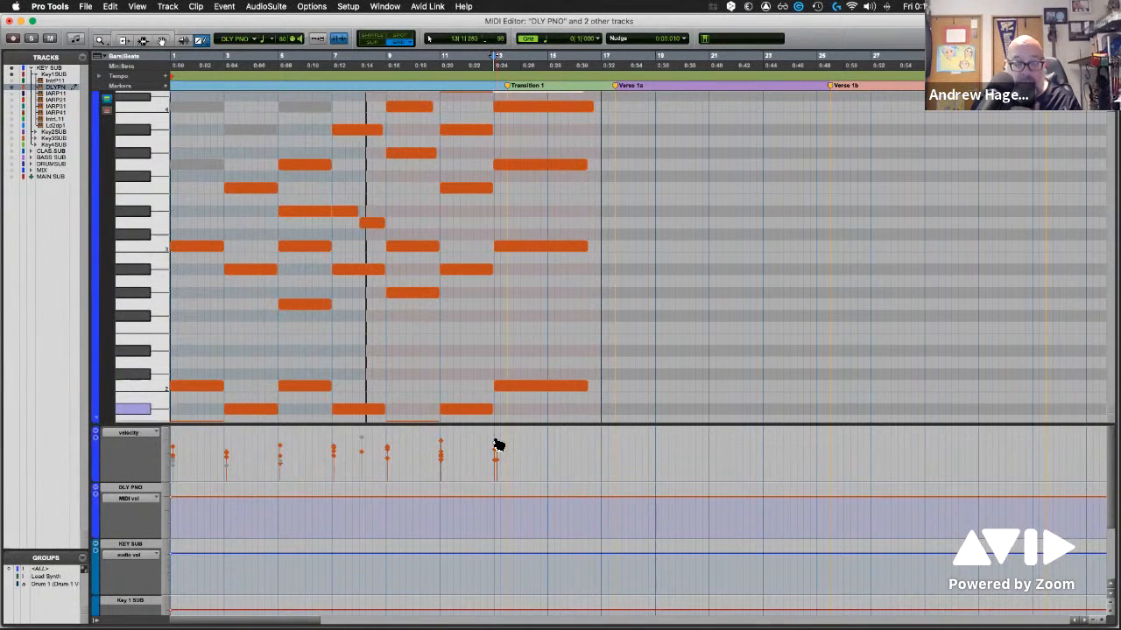
Examine the data types offered for the MIDI volume and audio volume lanes, and look through the lanes further down
left_click(129, 505)
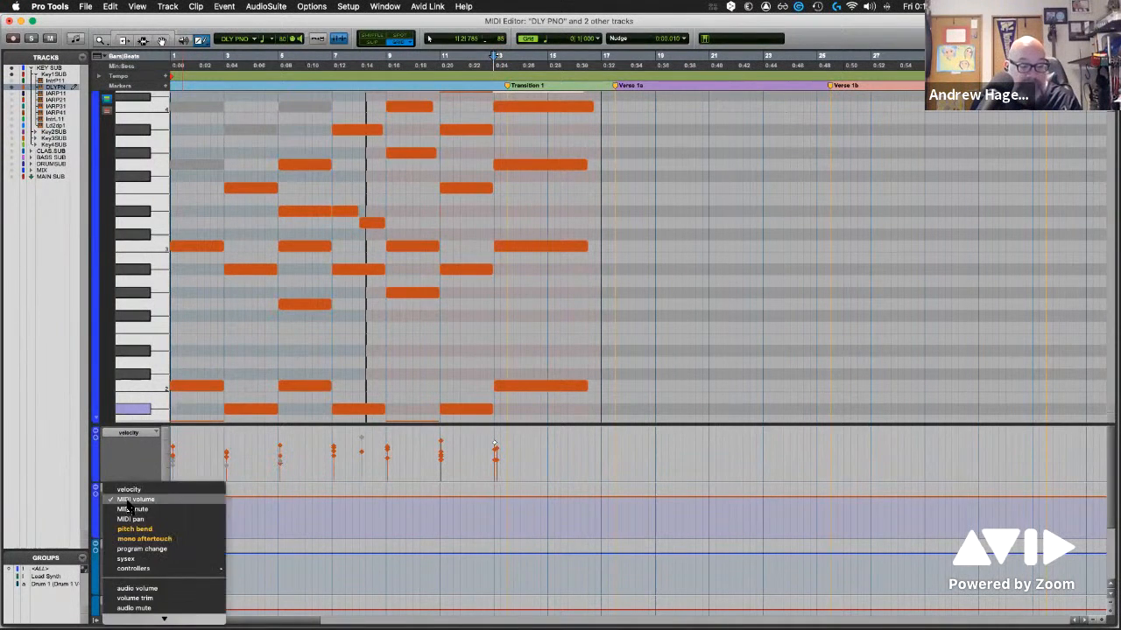
left_click(129, 506)
left_click(137, 555)
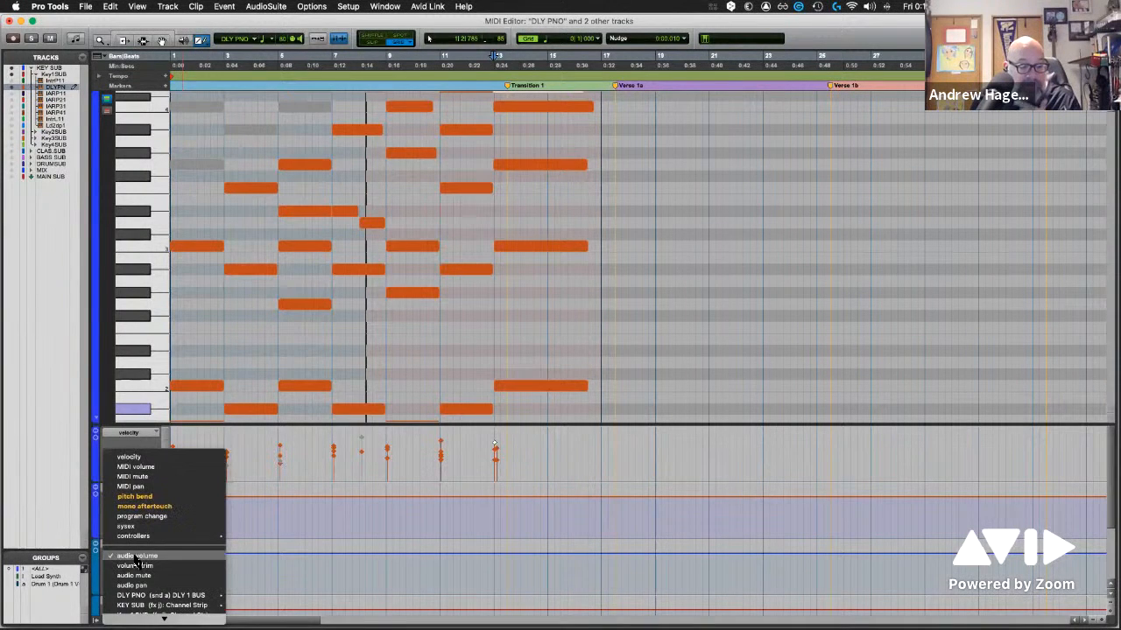
left_click(63, 499)
scroll(173, 572, "down", 5)
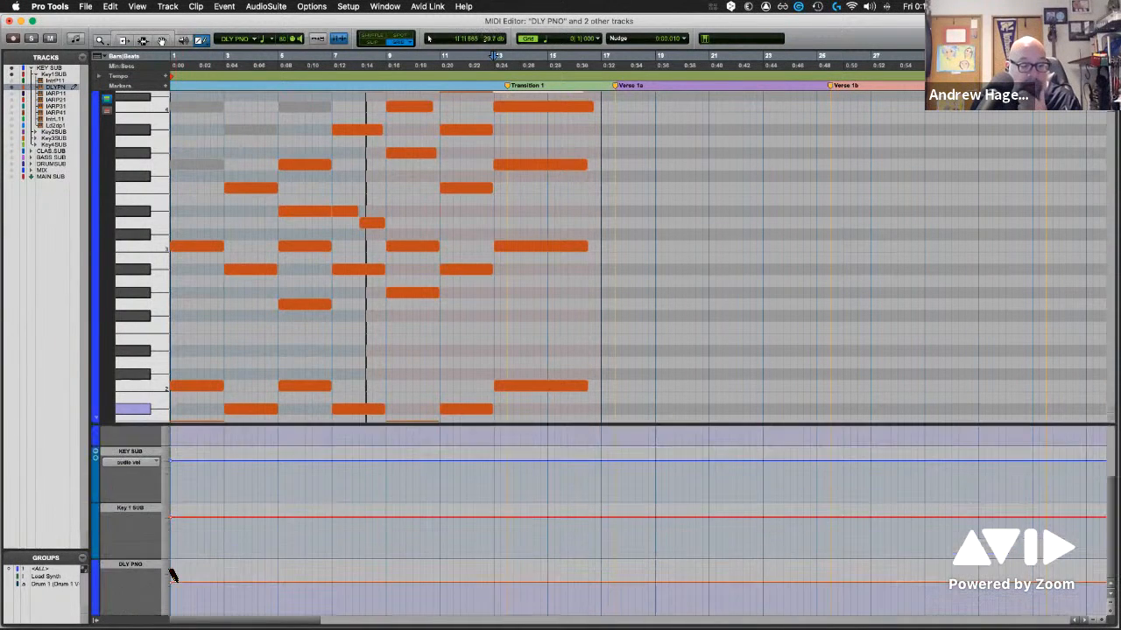
scroll(173, 575, "up", 3)
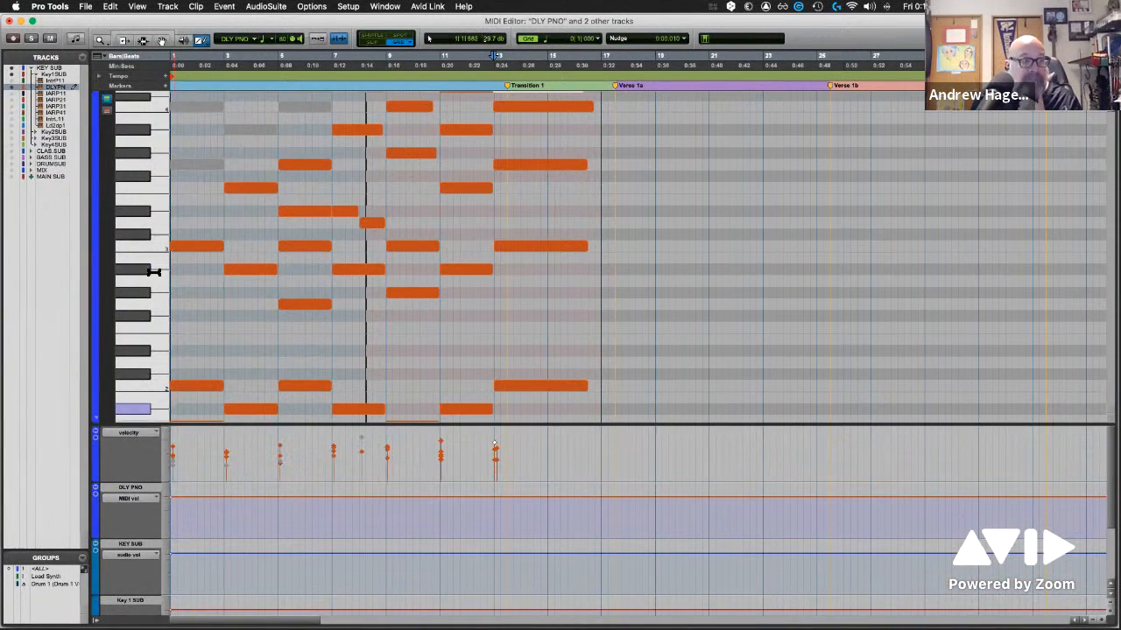
Show the Intro ARP 1, Intro ARP 2 and Intro ARP 4 tracks alongside DLY PNO in the MIDI Editor
left_click(11, 74)
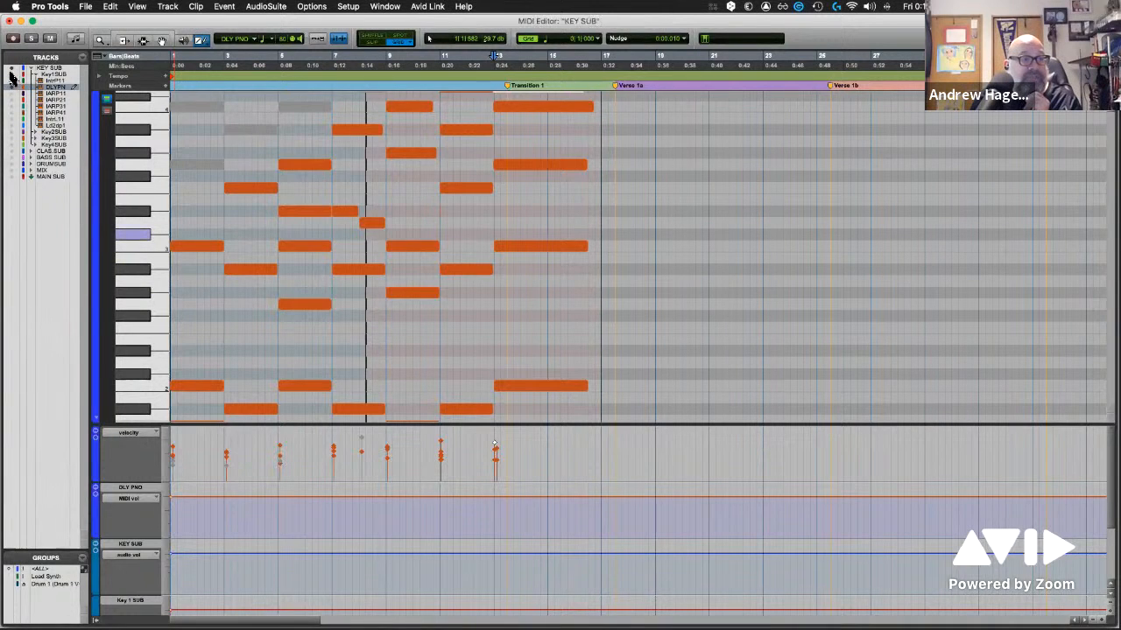
left_click(12, 68)
left_click(12, 87)
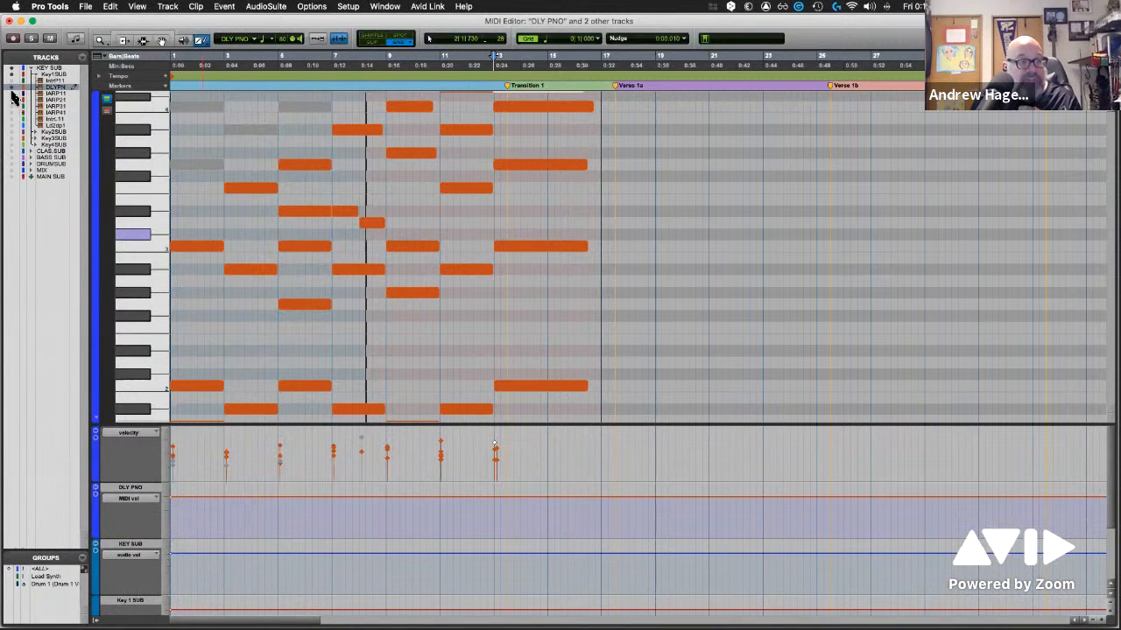
left_click(11, 93)
left_click(11, 100)
left_click(12, 113)
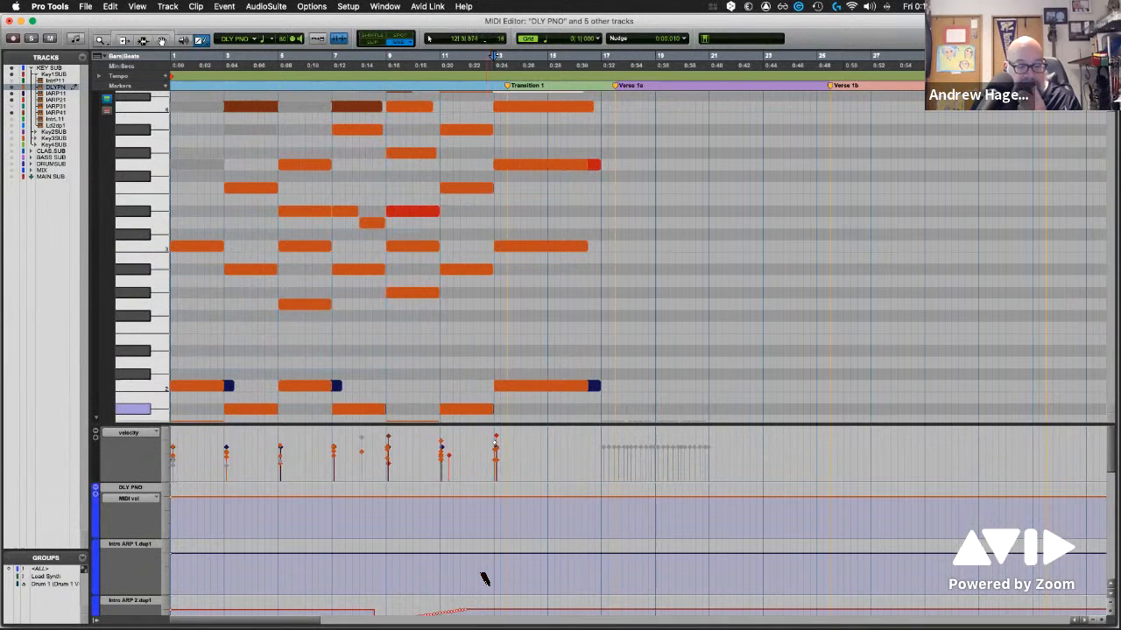
Examine the controller lanes of the displayed tracks, including the automation drawn in the Intro ARP 2 lane
scroll(484, 582, "down", 2)
scroll(382, 588, "up", 2)
scroll(382, 587, "down", 2)
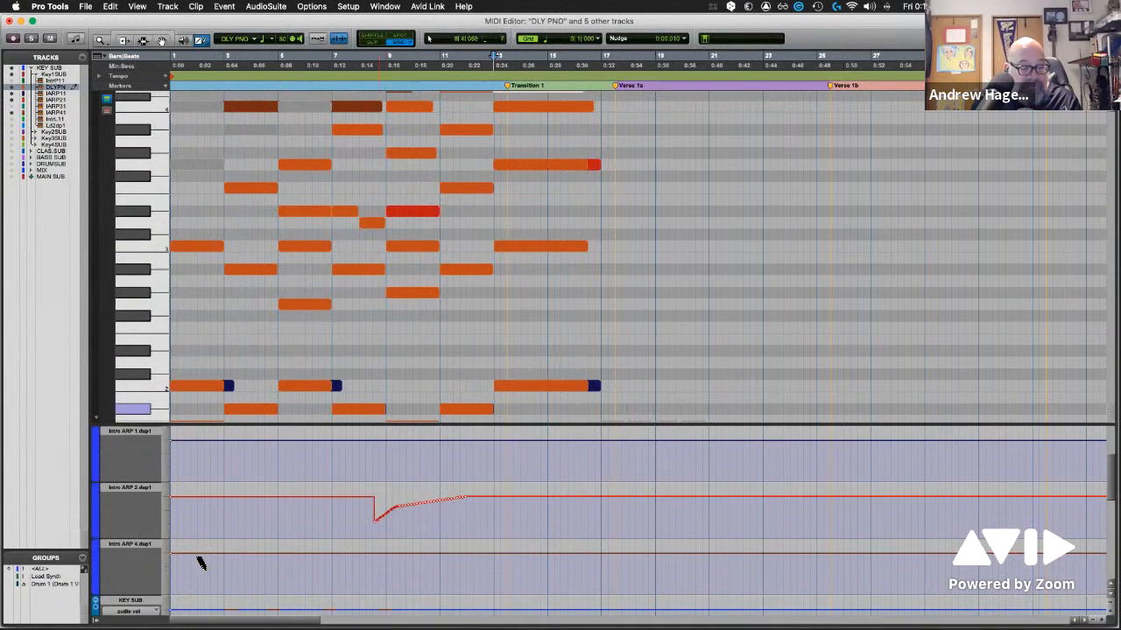
scroll(140, 494, "up", 2)
scroll(331, 560, "down", 1)
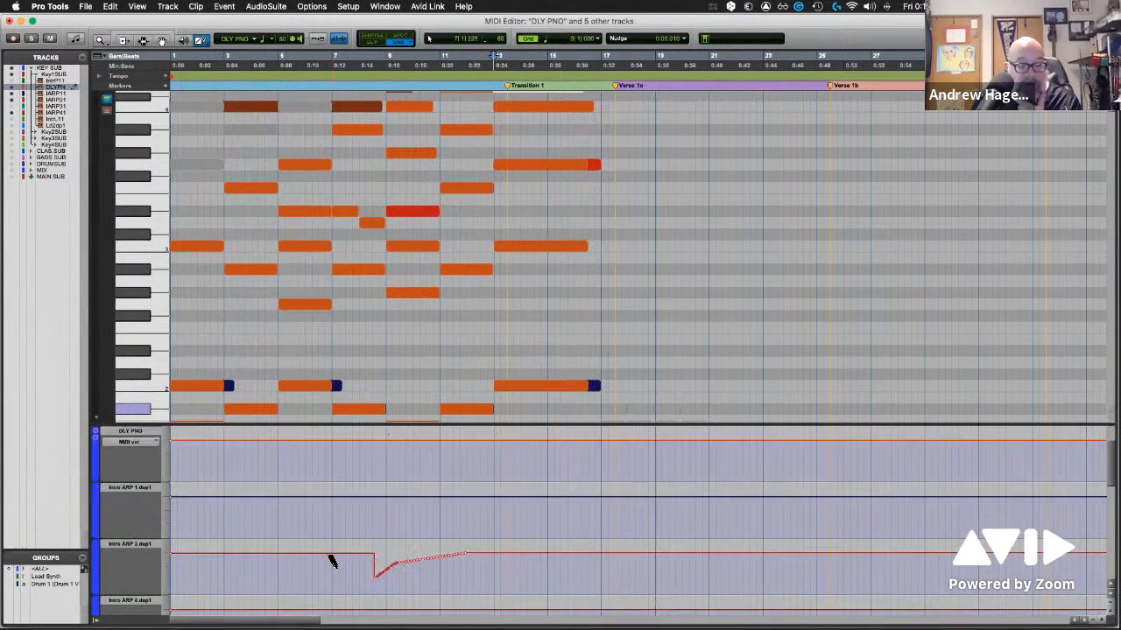
scroll(331, 561, "down", 1)
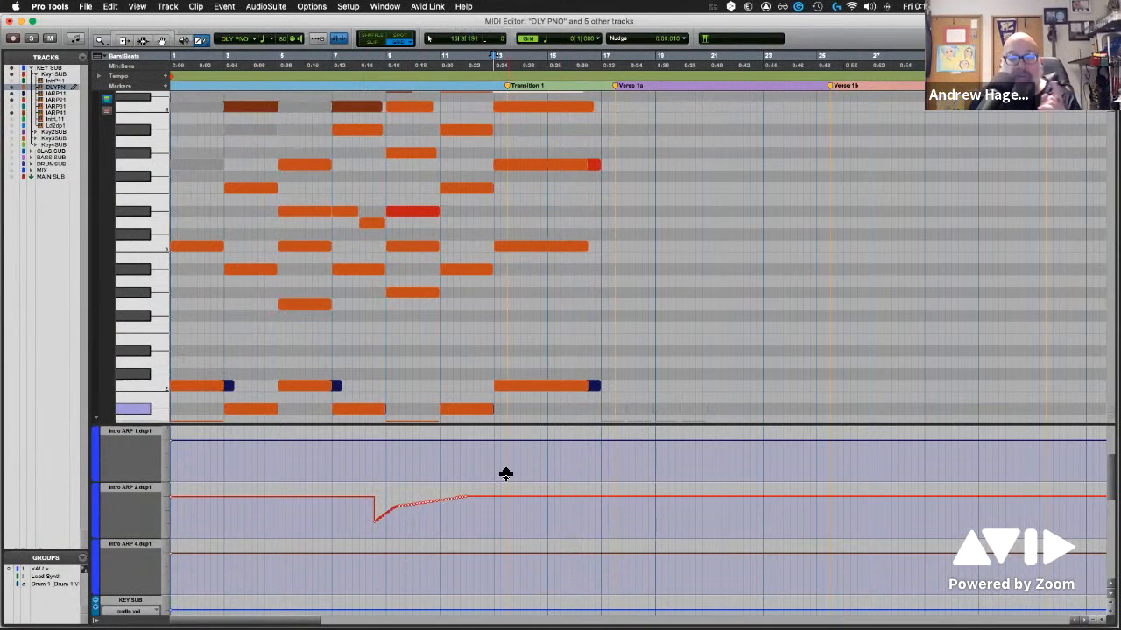
Select the DLY PNO C3 note at bar 9, and shrink the controller lane area below the piano roll
left_click(414, 248)
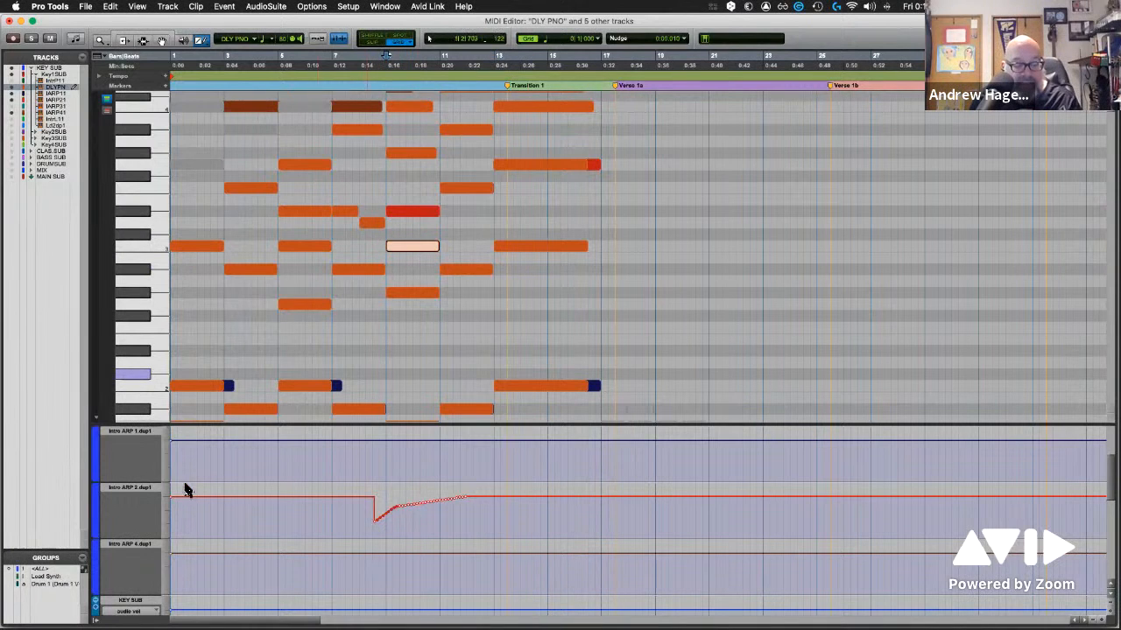
scroll(419, 545, "up", 3)
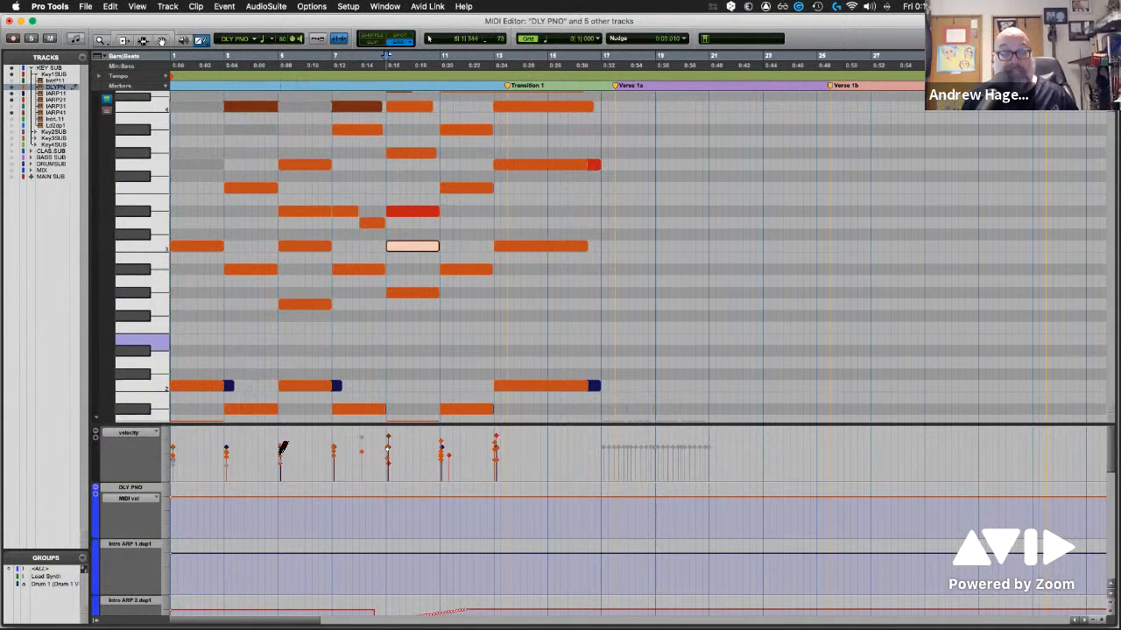
scroll(474, 552, "down", 10)
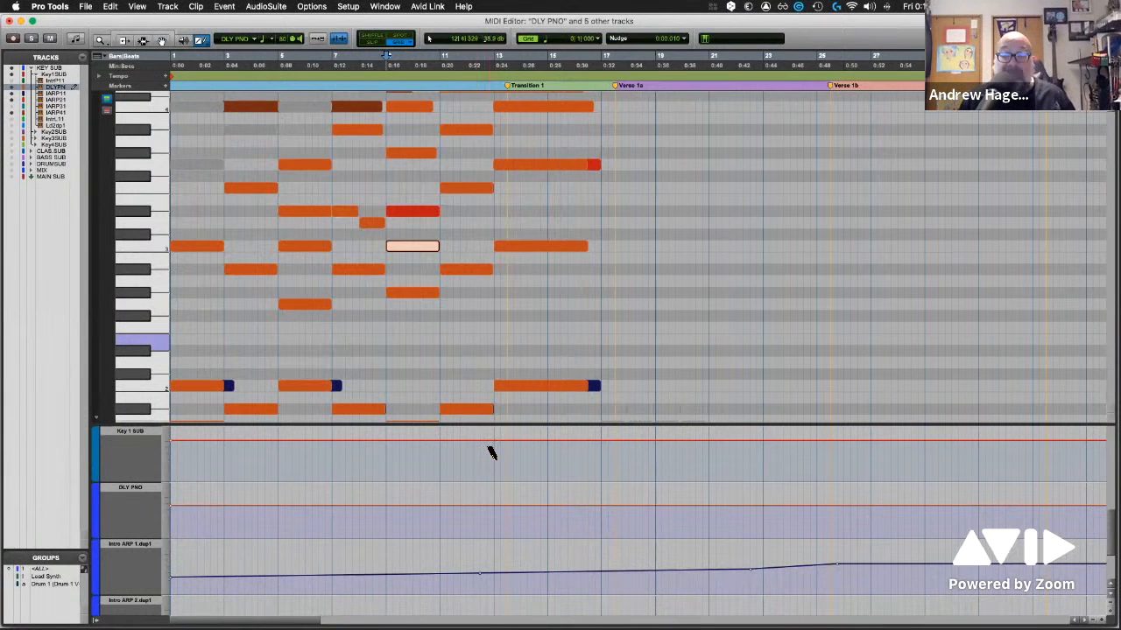
left_click_drag(509, 425, 502, 482)
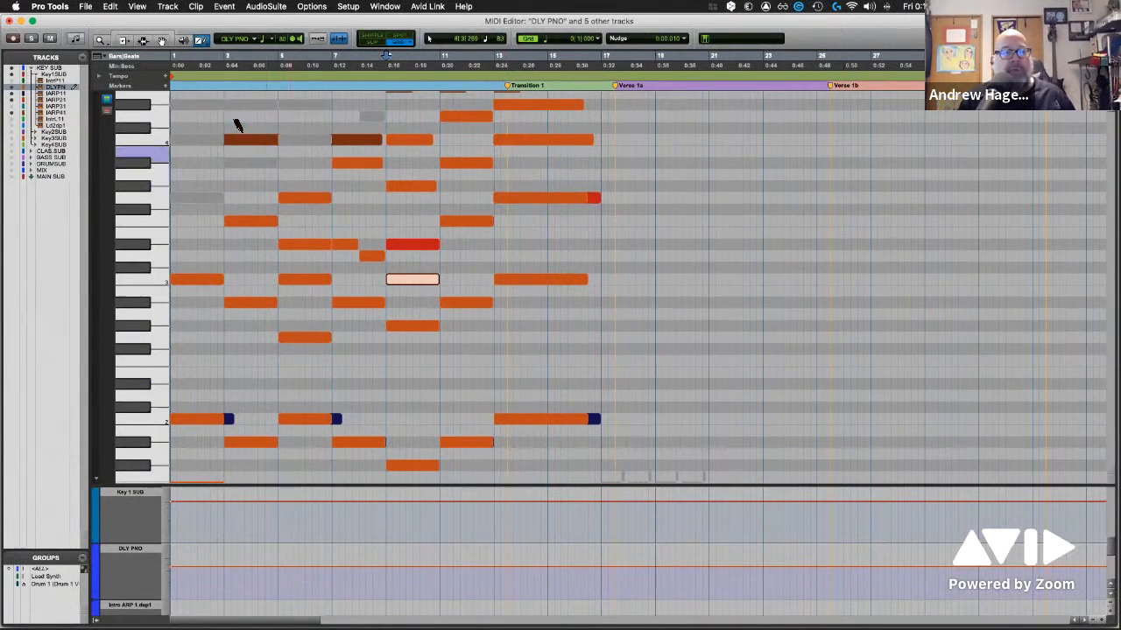
Toggle the MIDI Editor between notation and piano roll display, ending in notation
left_click(77, 40)
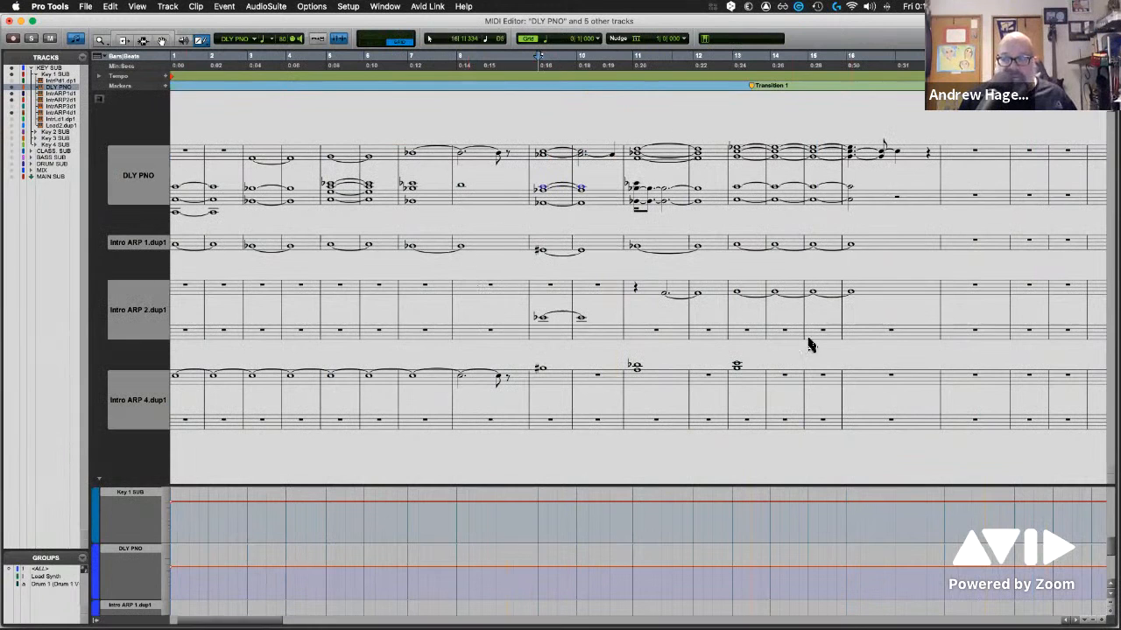
scroll(574, 222, "left", 3)
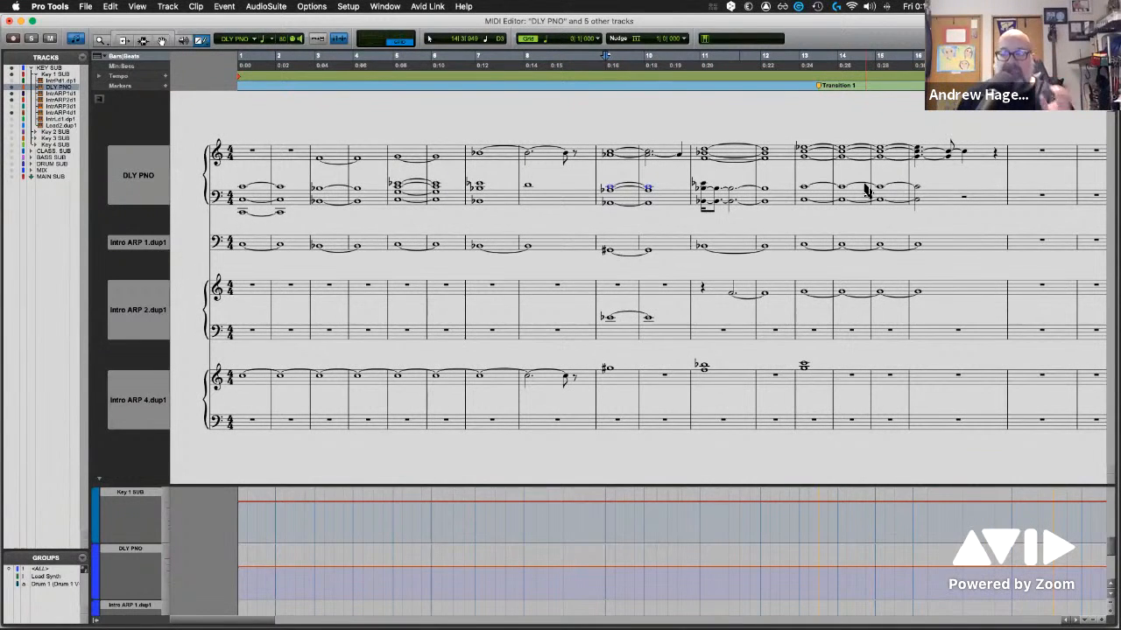
left_click(76, 42)
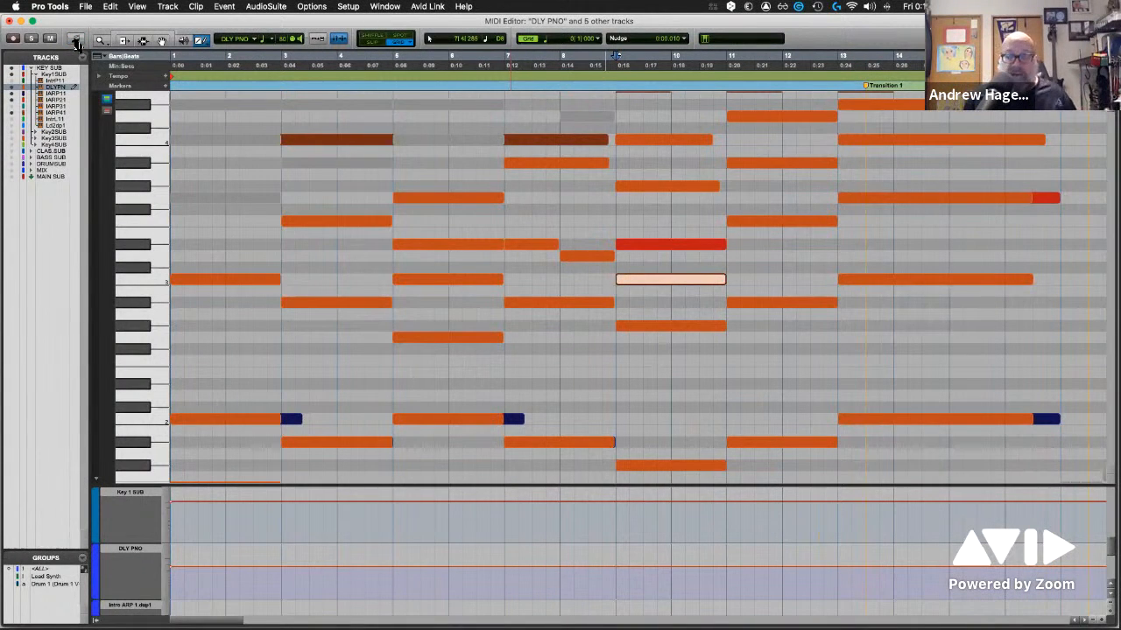
left_click(76, 41)
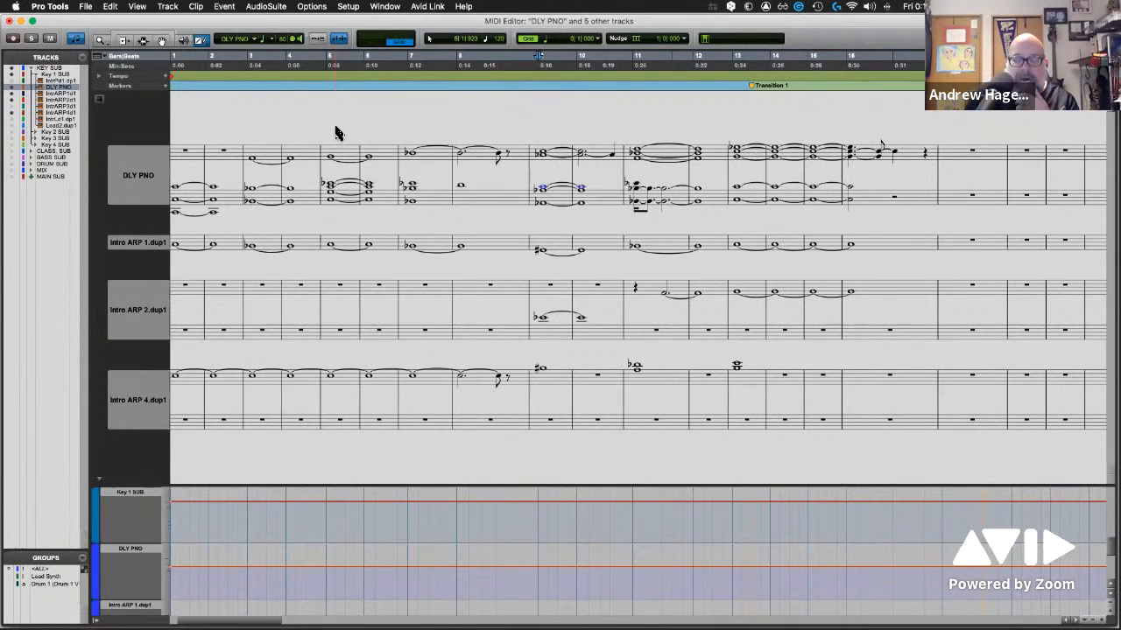
Look through the notation of the displayed tracks up to the END marker, and return to bar 1
scroll(462, 313, "right", 3)
scroll(461, 313, "right", 20)
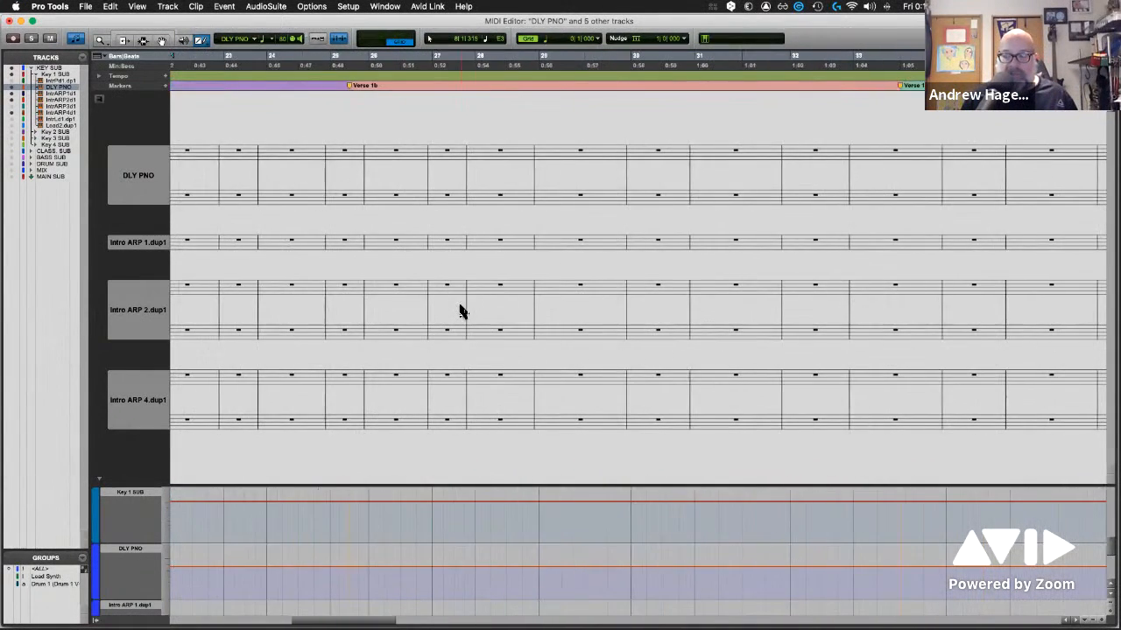
scroll(462, 313, "right", 20)
scroll(461, 313, "right", 15)
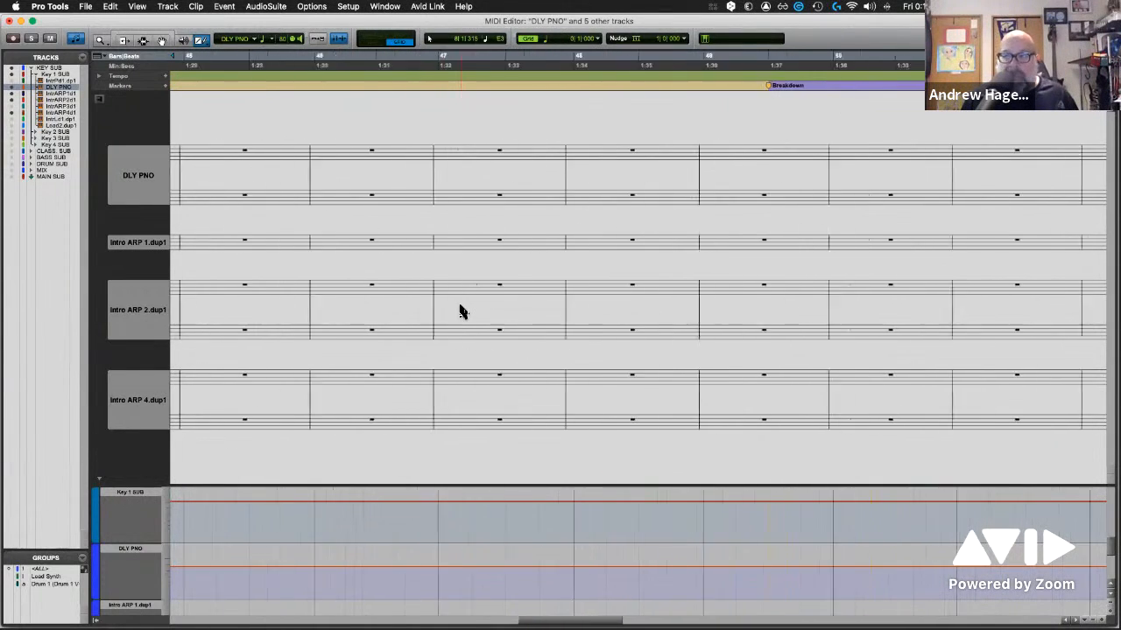
scroll(462, 312, "right", 20)
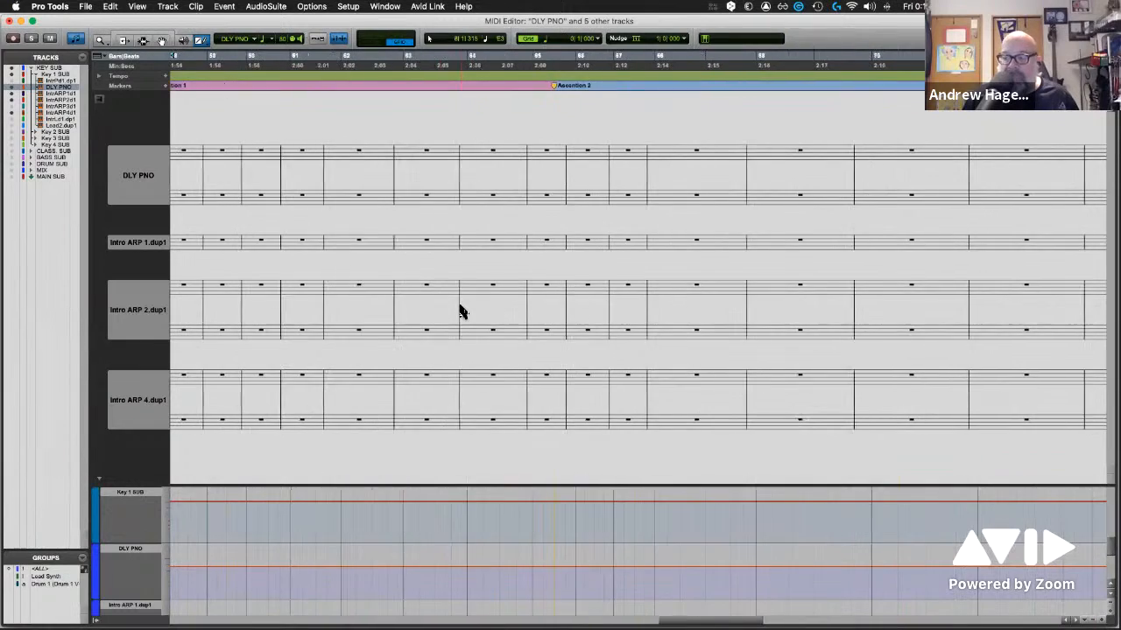
scroll(461, 313, "right", 20)
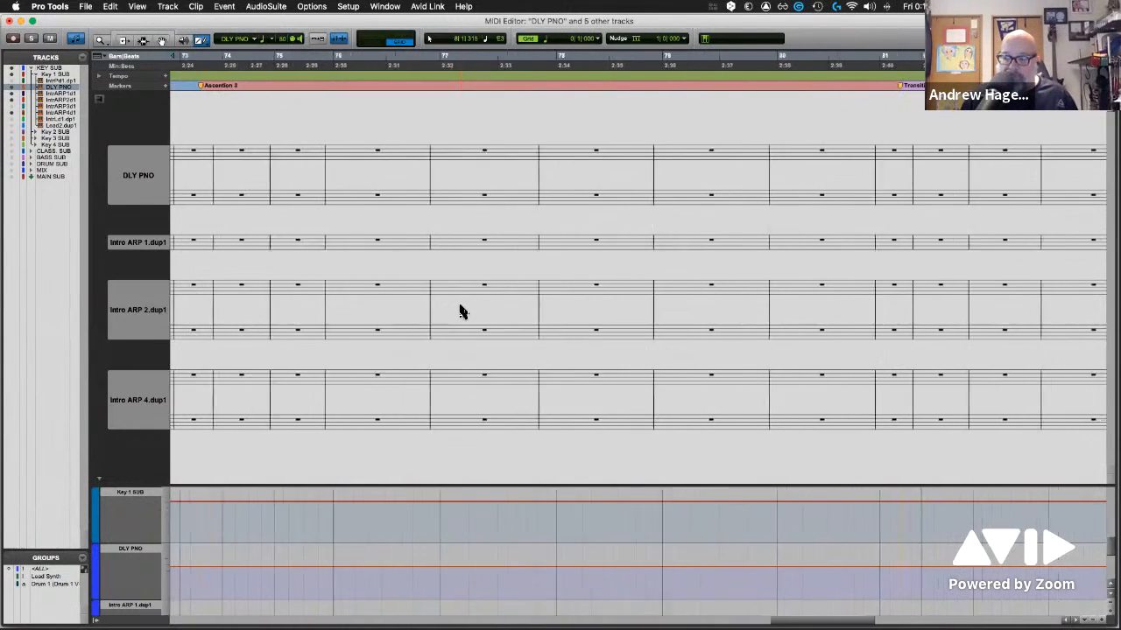
scroll(462, 311, "right", 20)
scroll(462, 312, "right", 15)
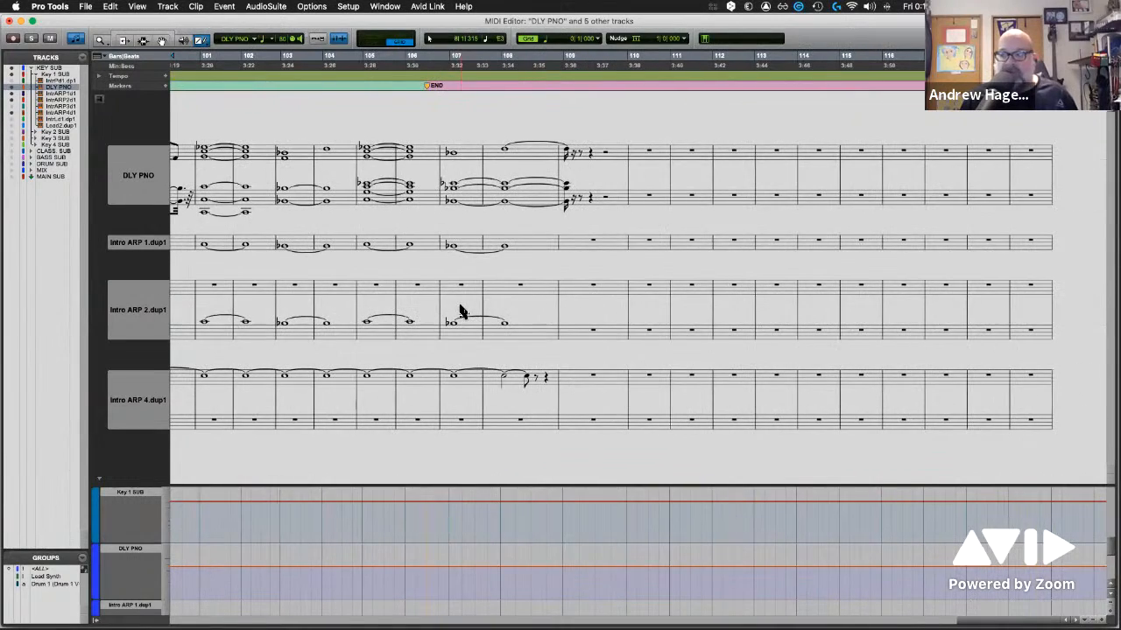
scroll(461, 311, "left", 20)
scroll(461, 312, "left", 20)
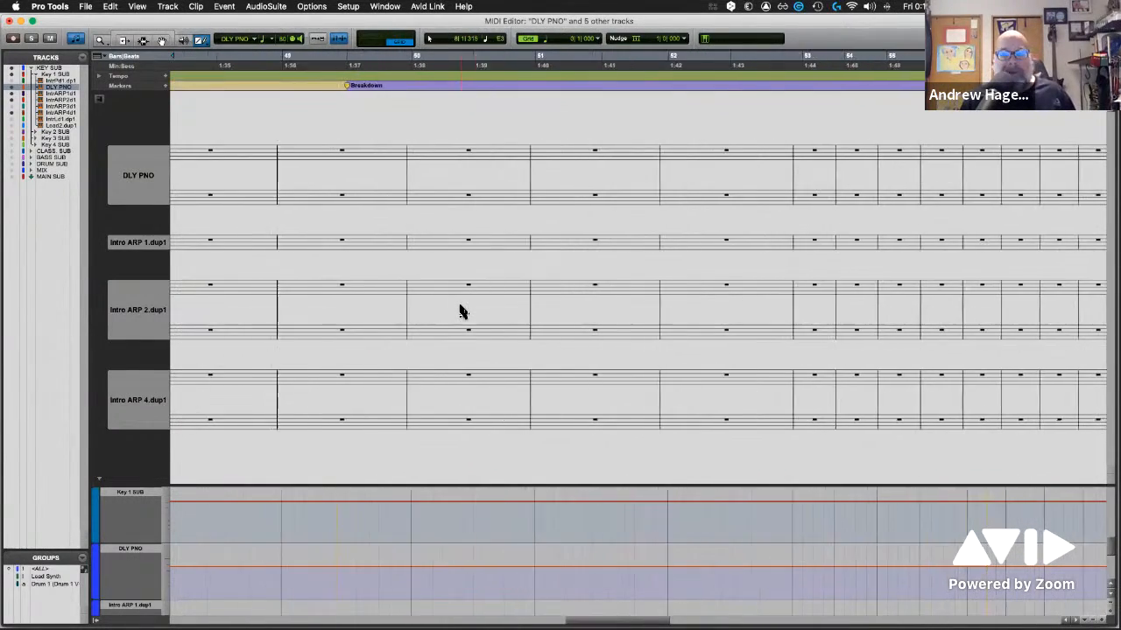
scroll(462, 312, "left", 20)
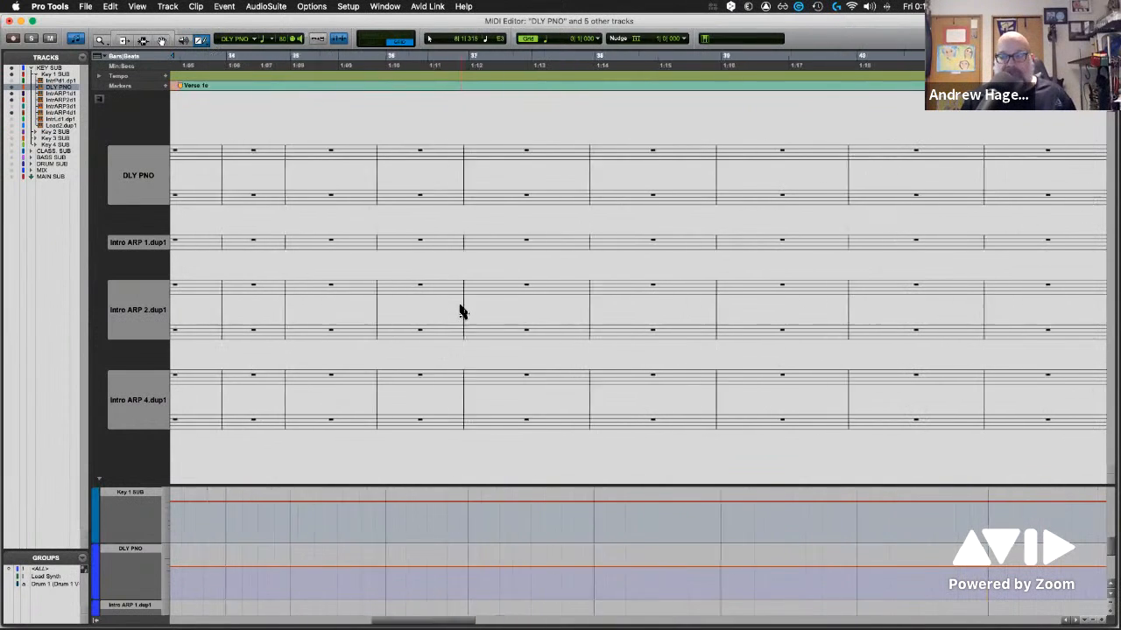
scroll(462, 311, "left", 20)
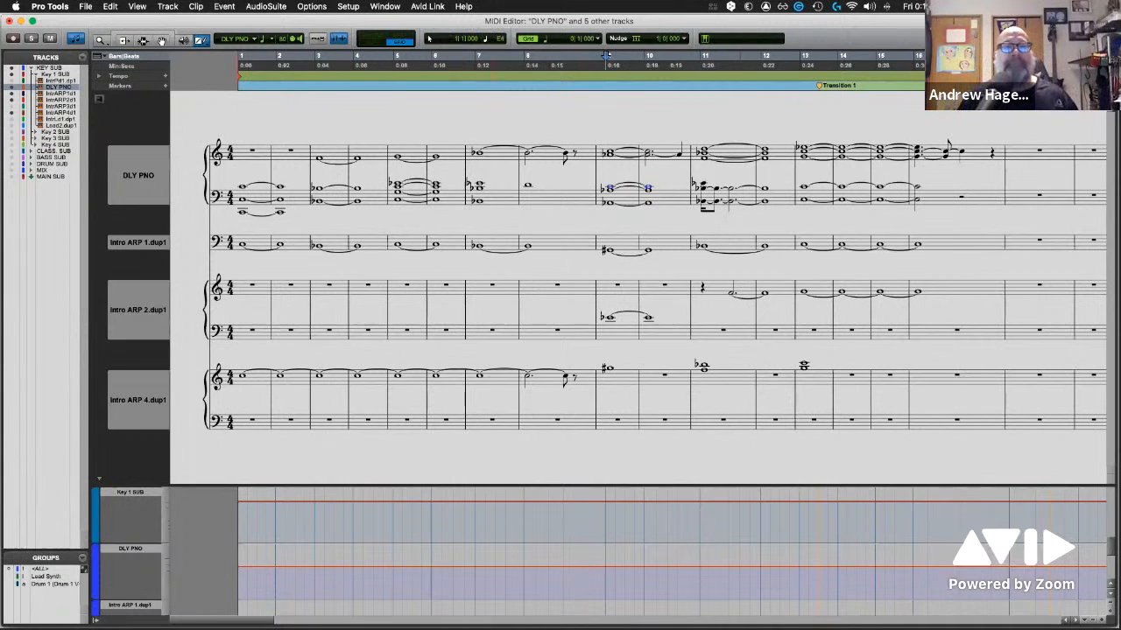
Open the Score Editor, maximize its window and look through the full score
left_click(385, 7)
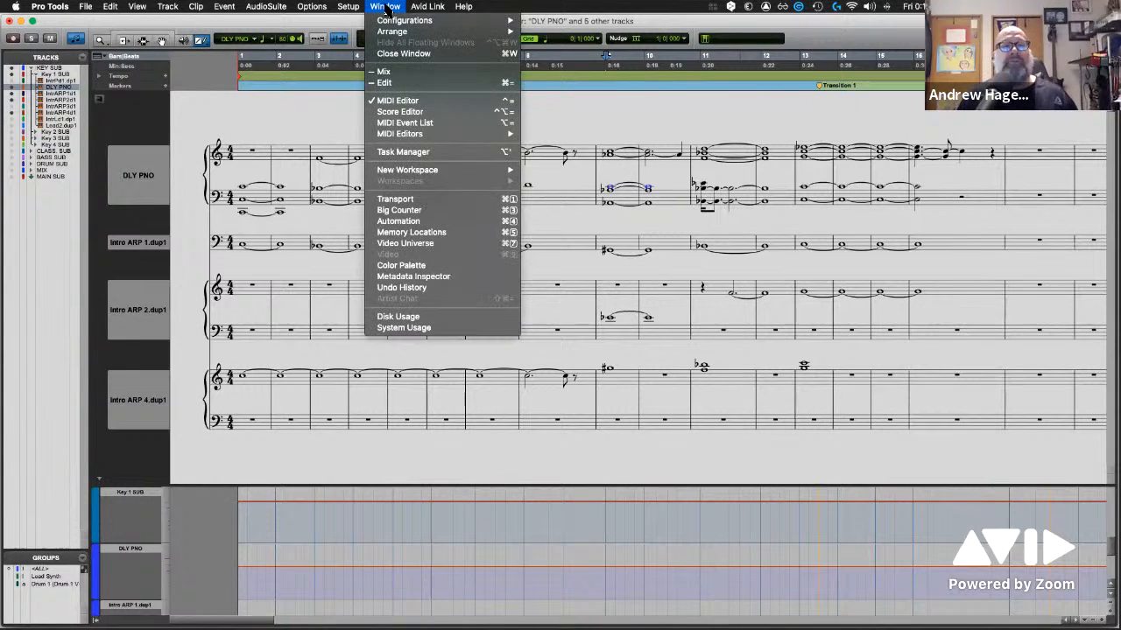
left_click(398, 114)
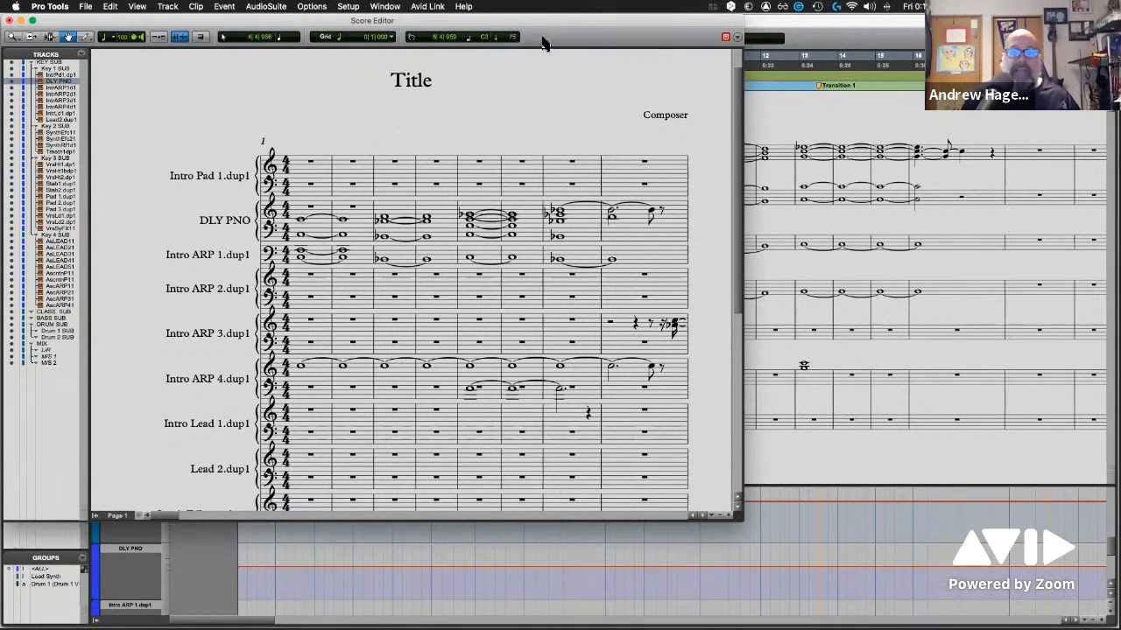
double_click(591, 21)
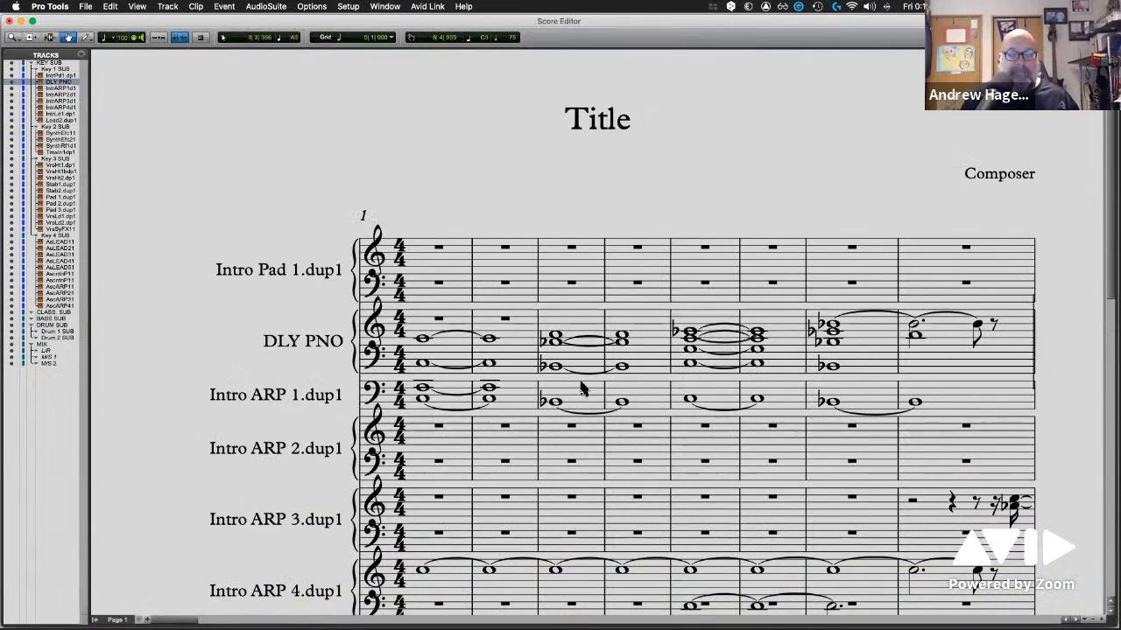
scroll(600, 331, "down", 1)
scroll(600, 325, "down", 1)
scroll(601, 325, "up", 3)
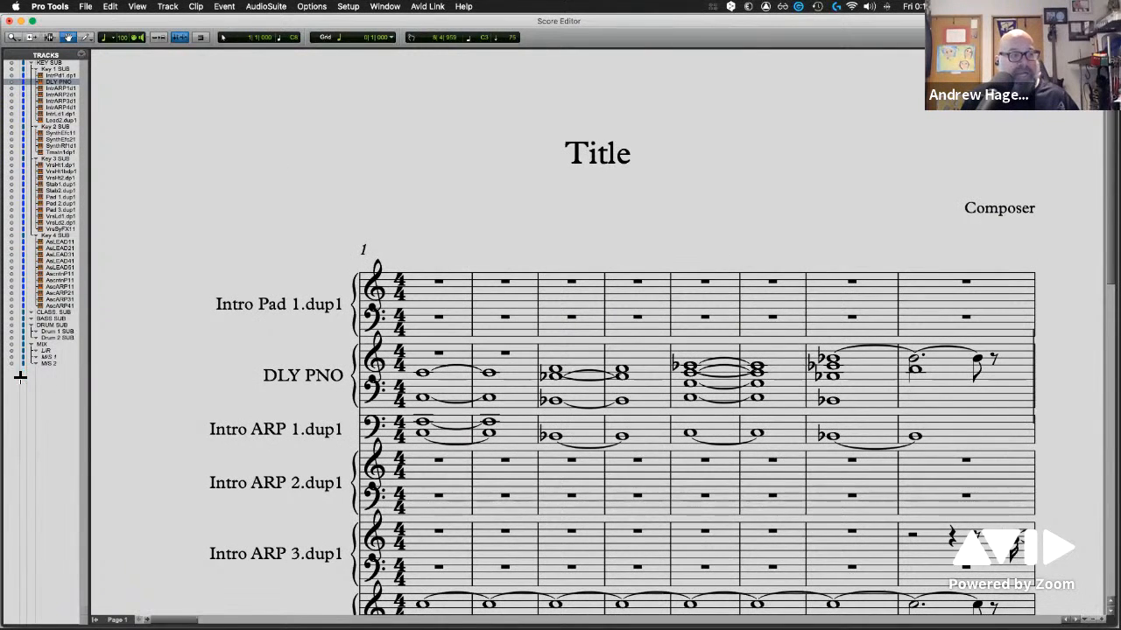
Hide all tracks in the Score Editor, show only DLY PNO, and check its staves down the page
left_click(12, 94, "alt")
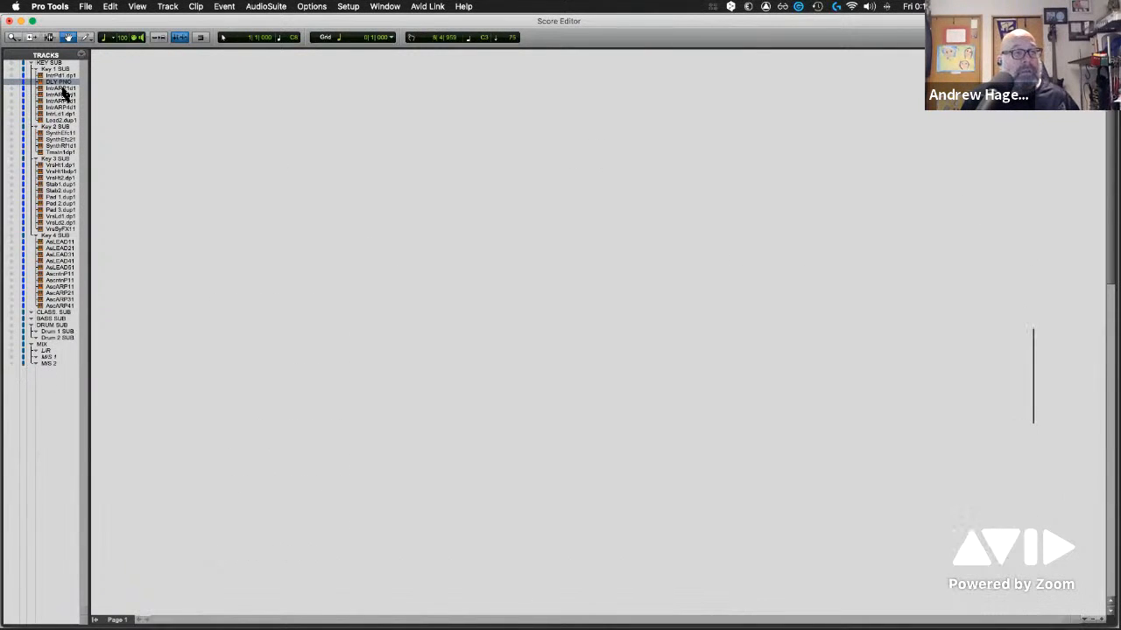
left_click(12, 85)
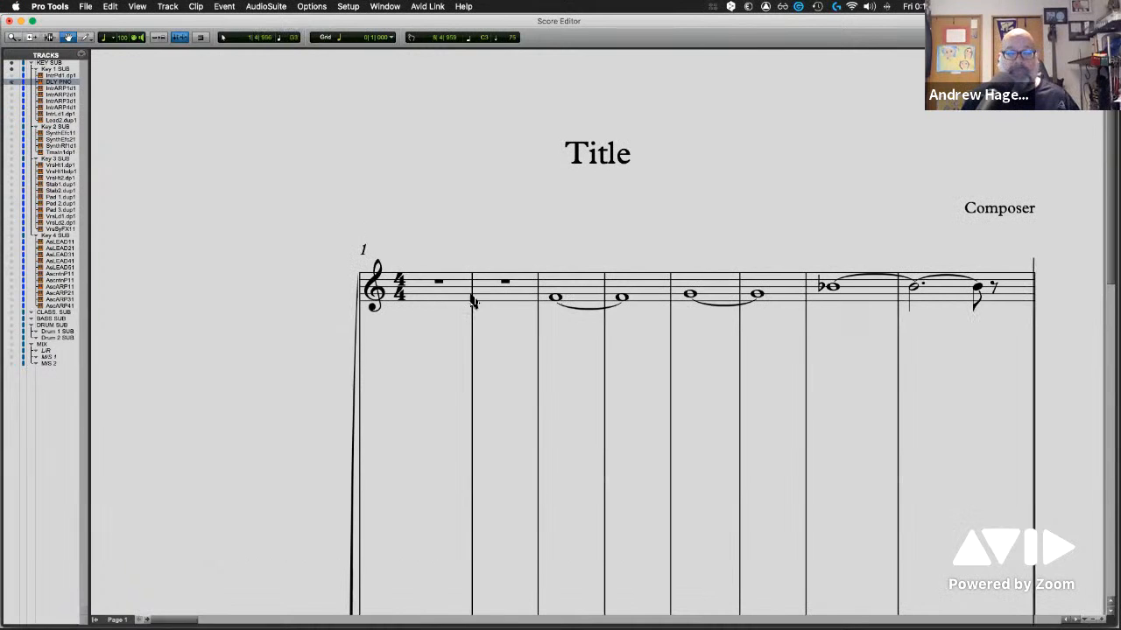
scroll(482, 315, "down", 1)
scroll(479, 316, "down", 10)
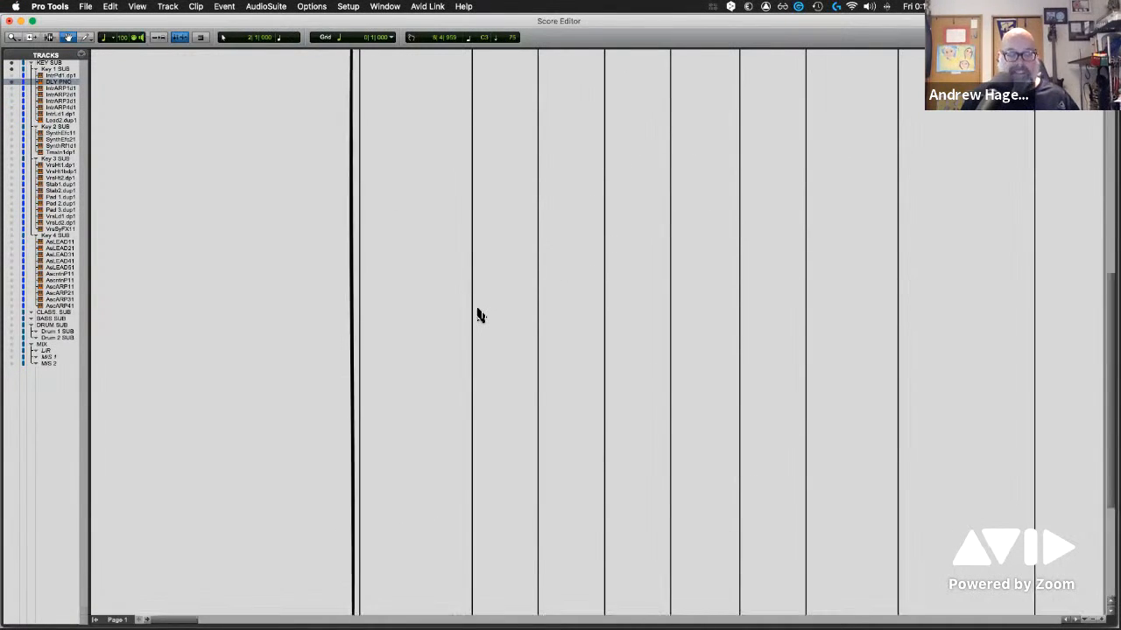
scroll(477, 316, "up", 10)
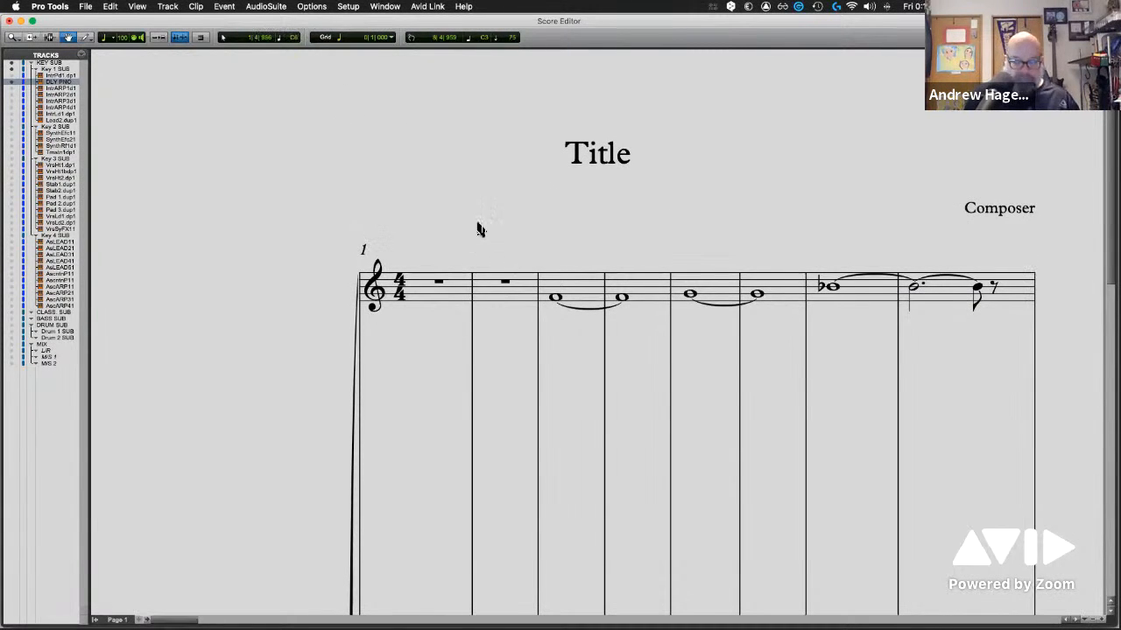
Open Score Setup from the score page, and reduce the spacing between staves to 200.00
right_click(585, 149)
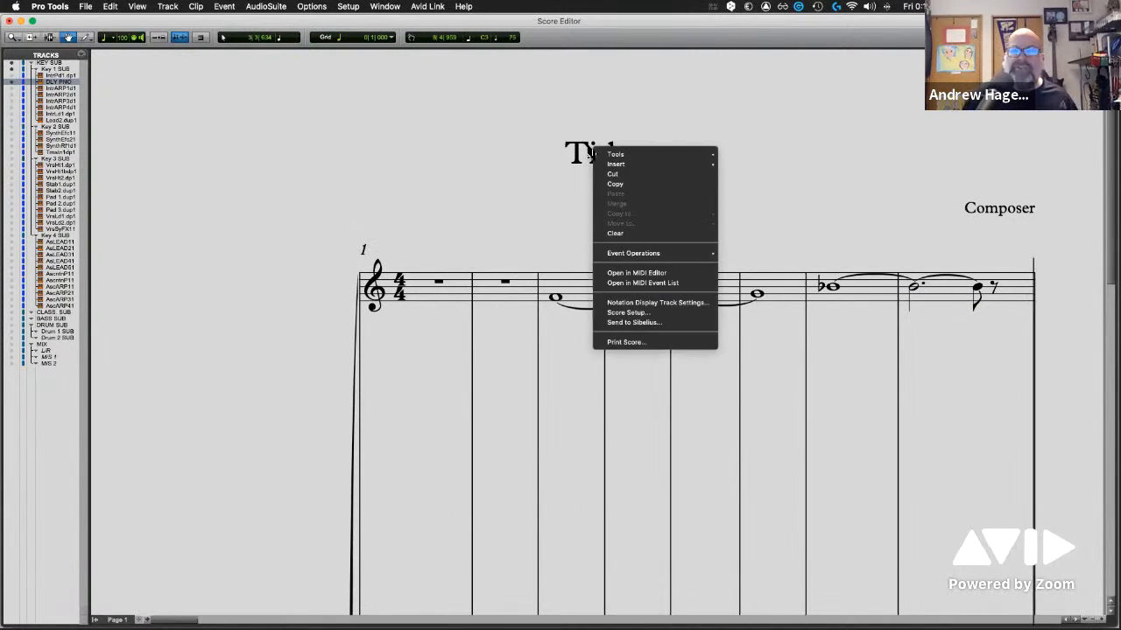
left_click(659, 312)
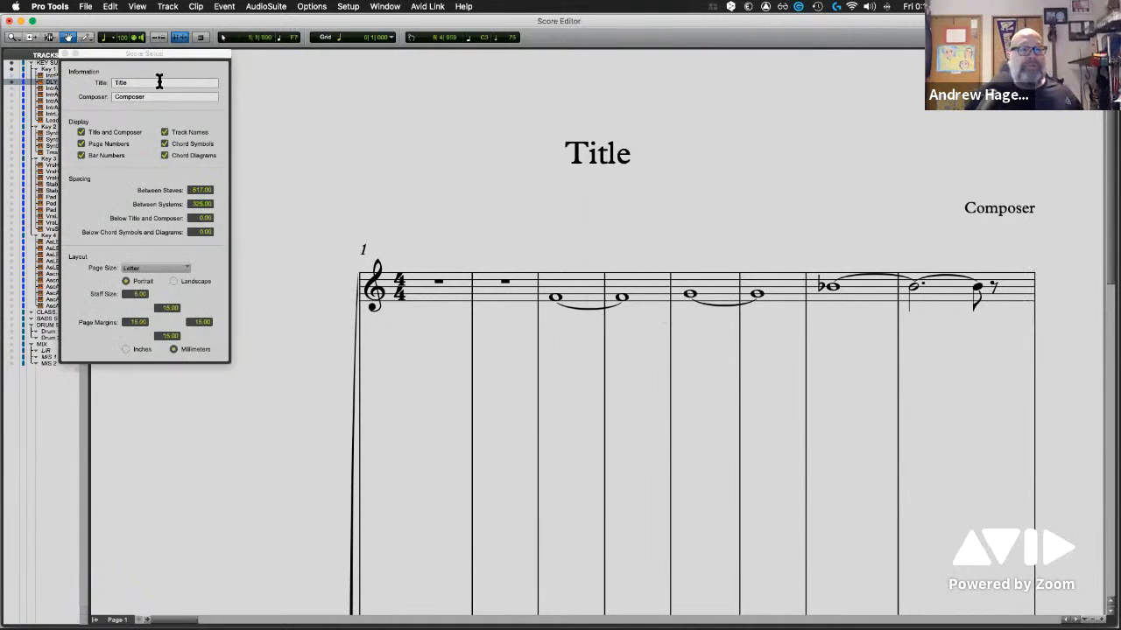
left_click(160, 82)
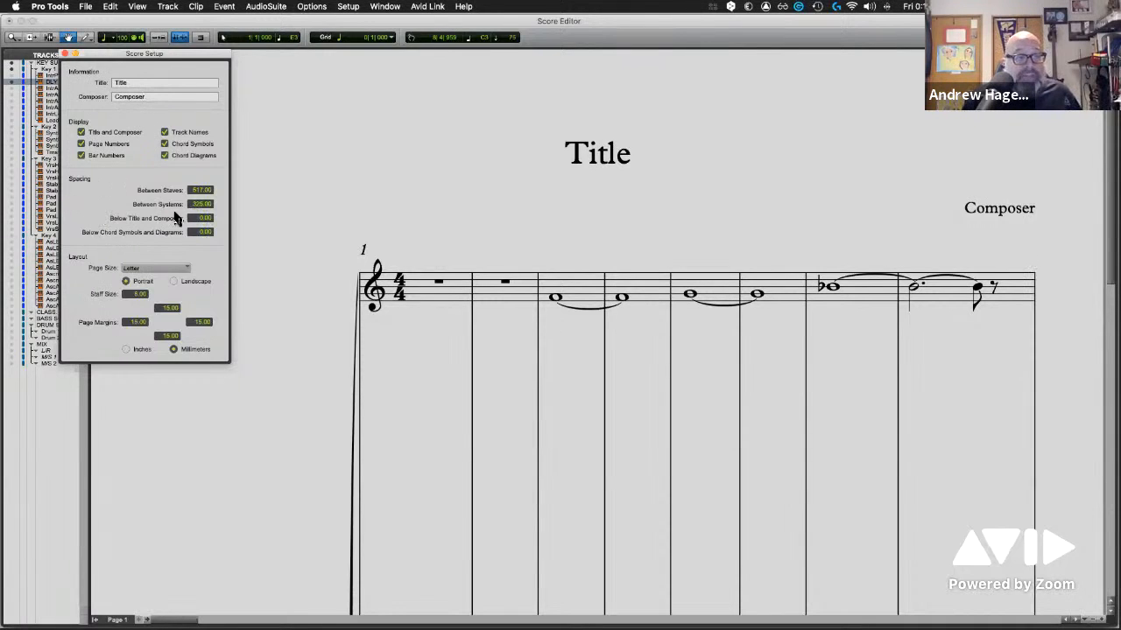
left_click_drag(197, 190, 195, 380)
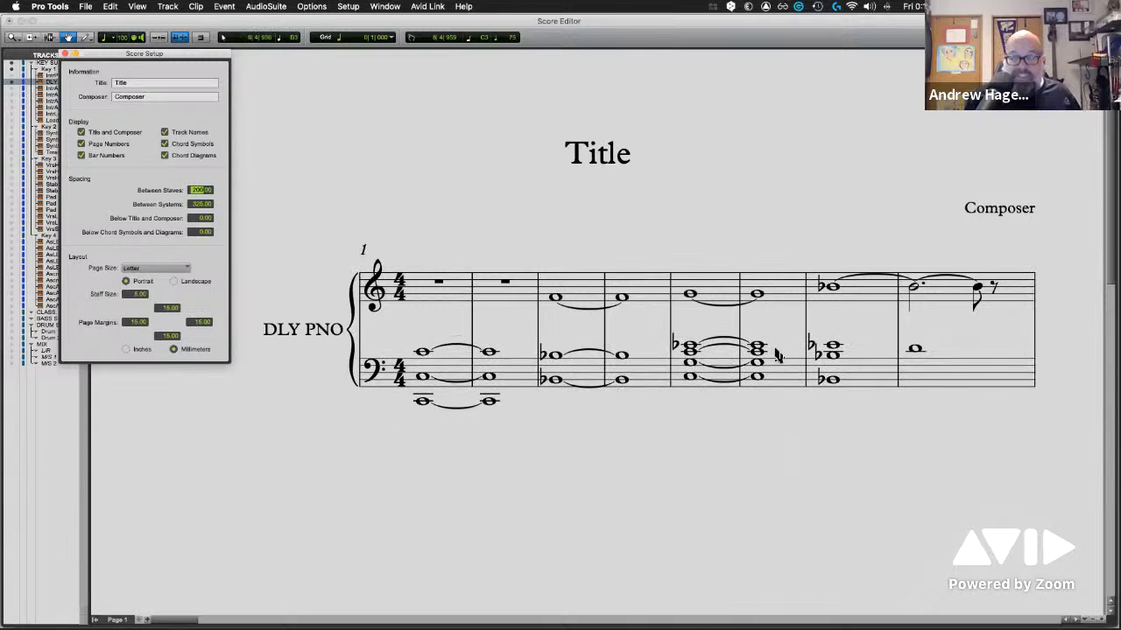
Reduce the score's spacing between staves to 8.00, and tighten the spacing between systems
left_click_drag(200, 219, 199, 327)
left_click_drag(194, 191, 191, 321)
left_click_drag(197, 205, 193, 289)
left_click(200, 192)
left_click_drag(200, 192, 201, 215)
left_click(200, 205)
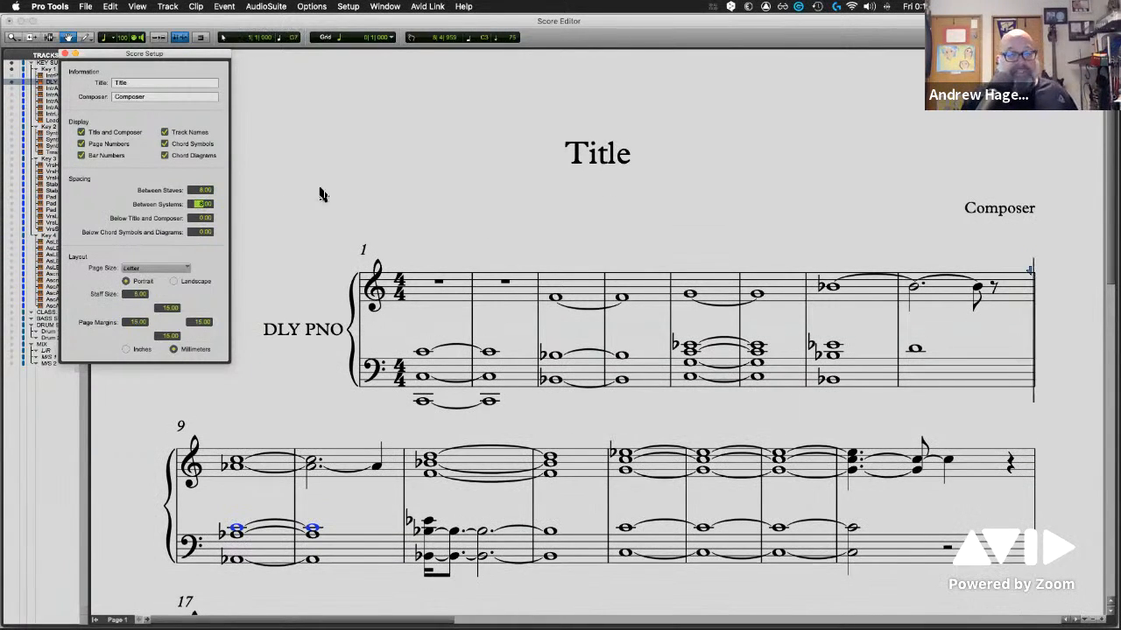
Look down the DLY PNO score page and select the top bass-staff note at the start of bar 11
scroll(571, 212, "down", 2)
scroll(570, 212, "down", 5)
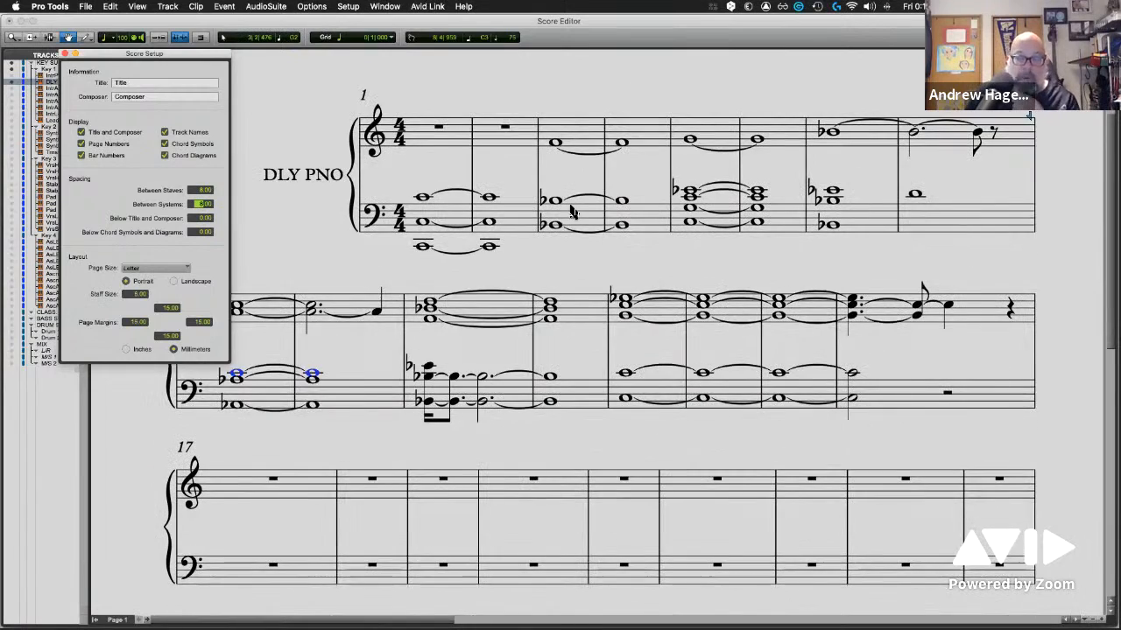
scroll(570, 212, "down", 5)
scroll(570, 212, "up", 3)
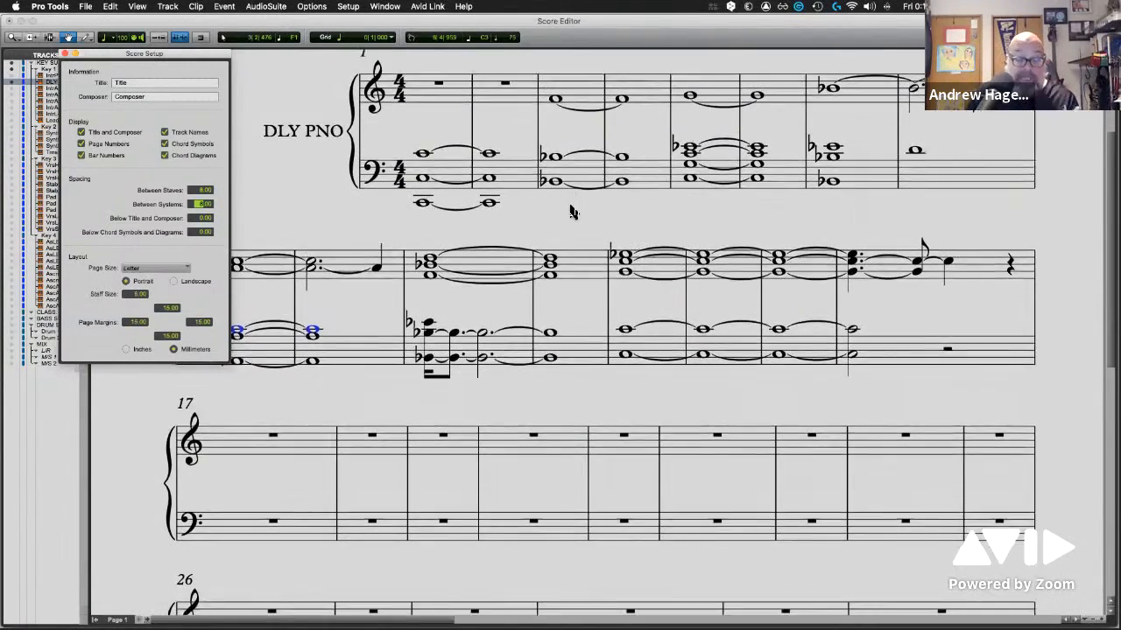
scroll(570, 212, "down", 8)
scroll(570, 211, "up", 4)
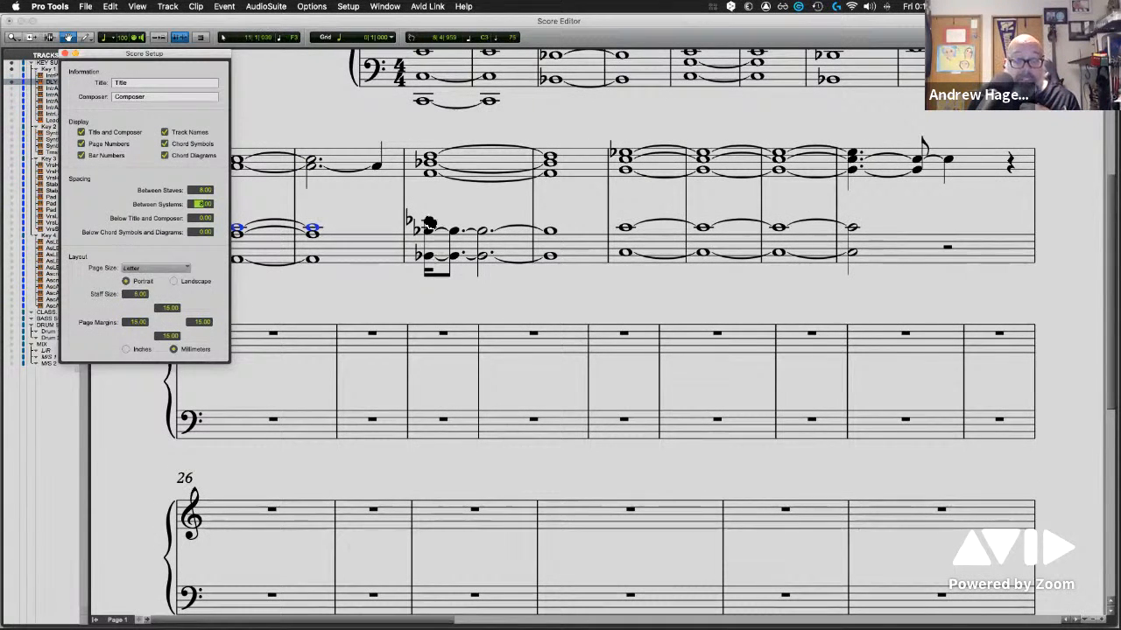
left_click(429, 222)
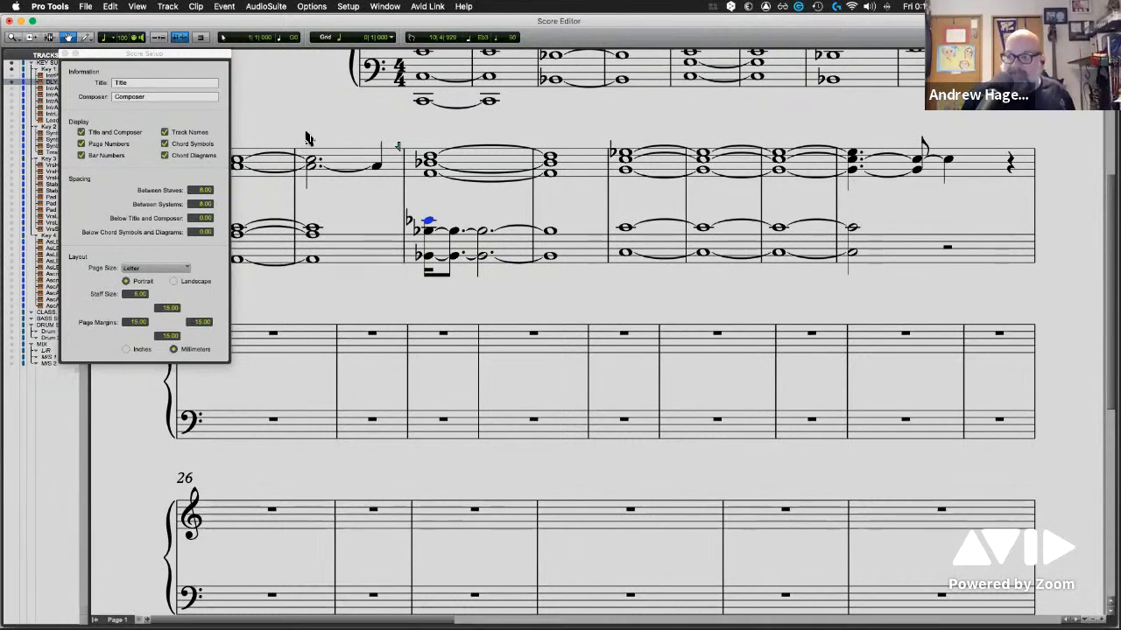
Check the file commands for setting up and printing the score, and close the Score Setup window
left_click(85, 7)
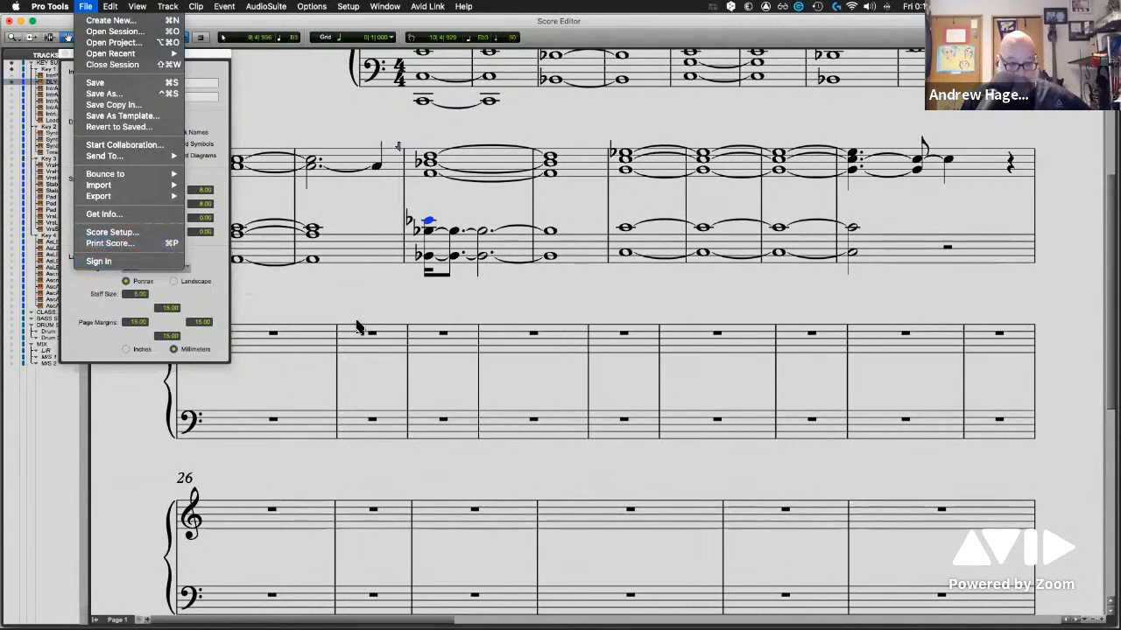
left_click(308, 25)
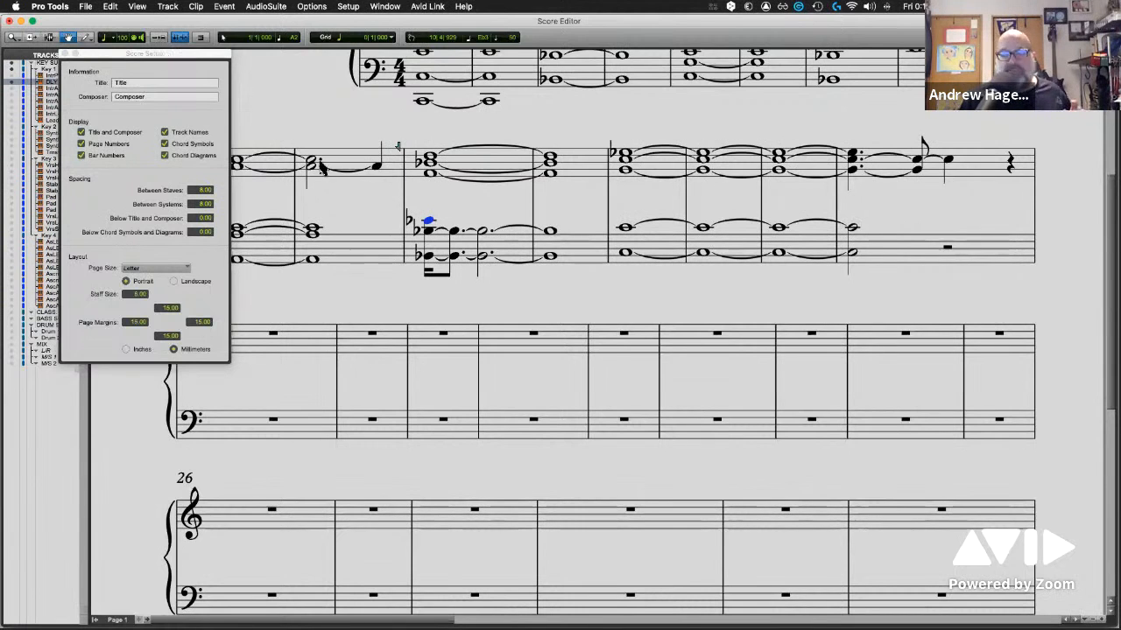
scroll(417, 289, "up", 2)
scroll(417, 289, "up", 3)
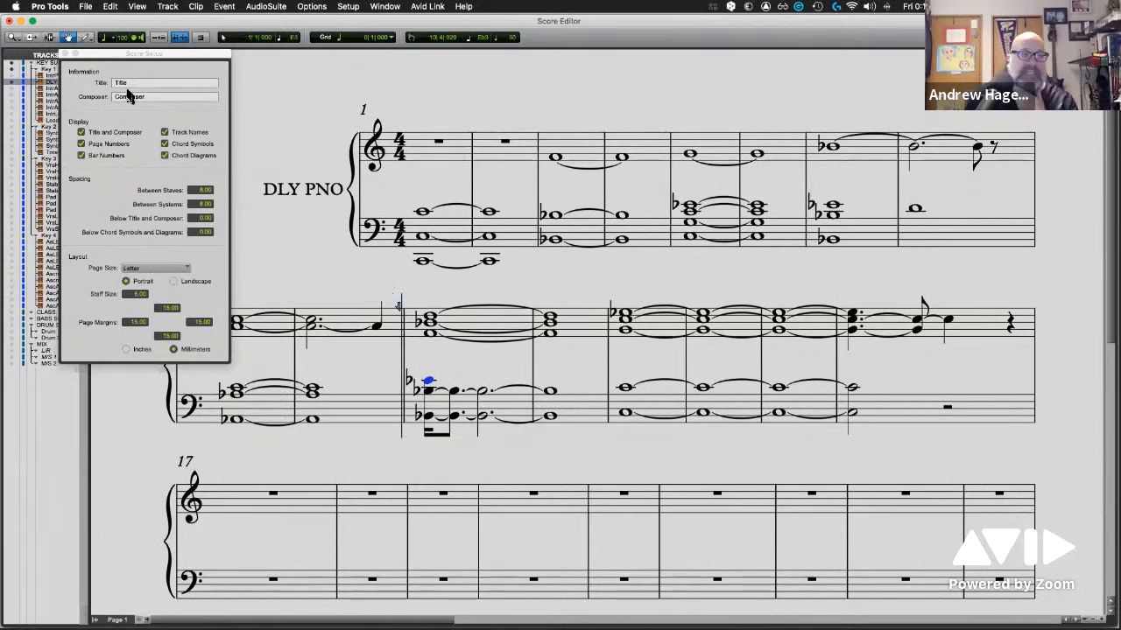
left_click(65, 54)
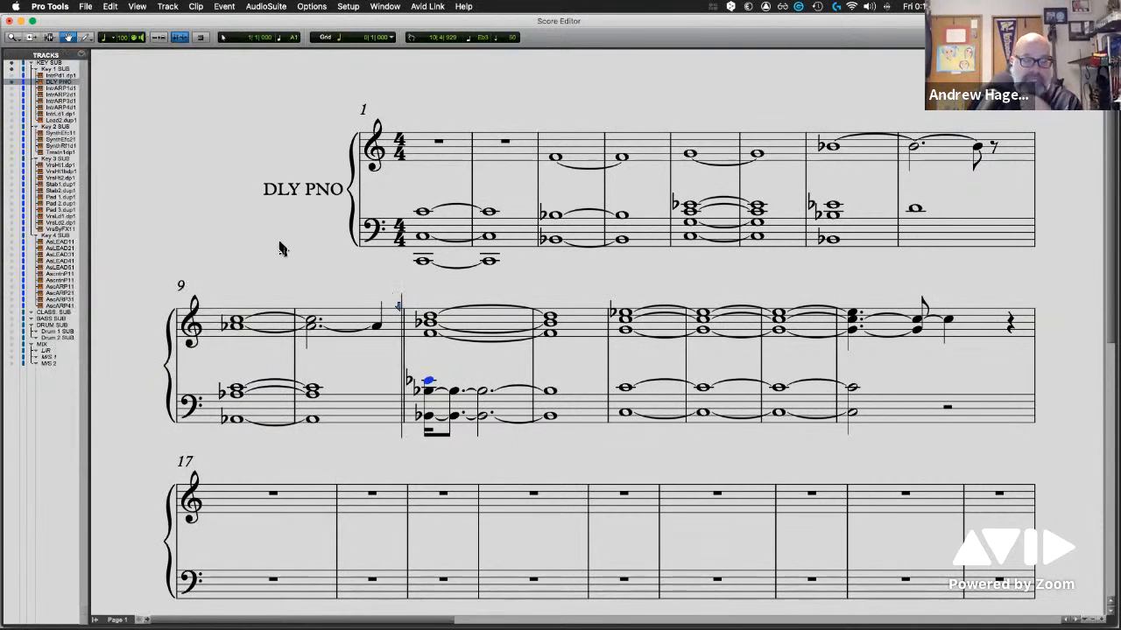
Open Notation Display Track Settings from the score page and check the list of selectable tracks, keeping DLY PNO
right_click(459, 154)
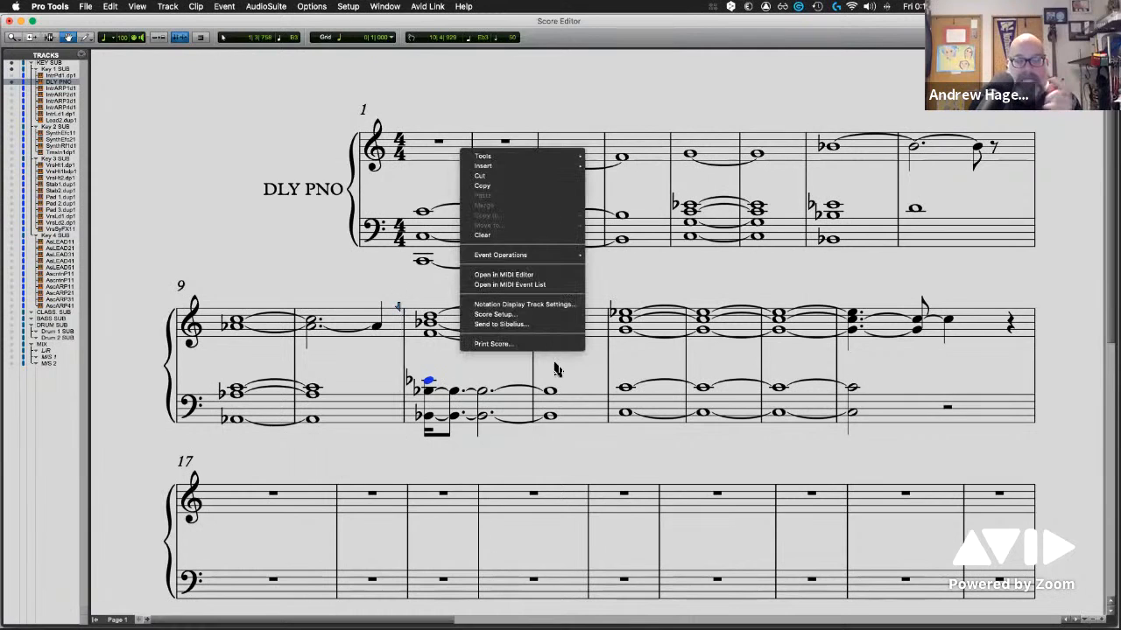
left_click(538, 305)
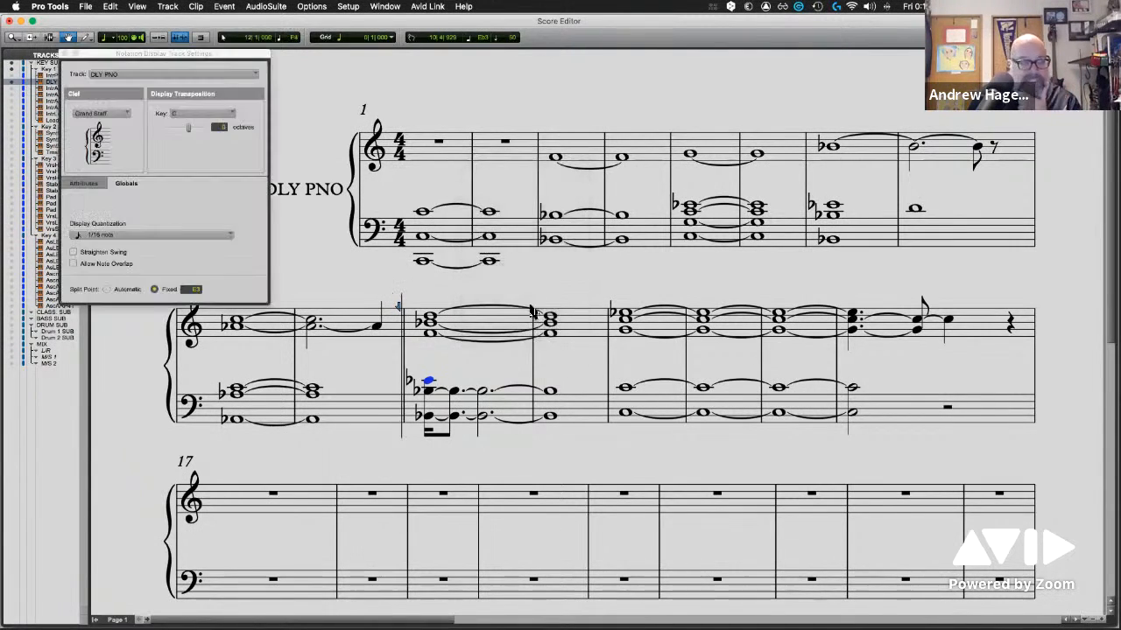
left_click(143, 74)
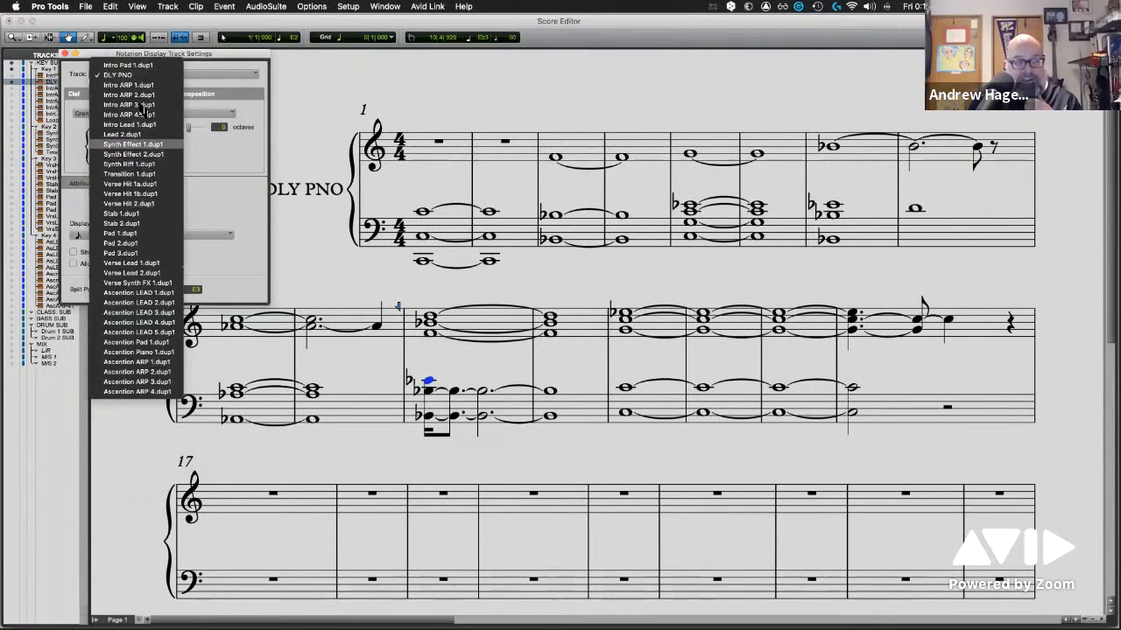
left_click(217, 180)
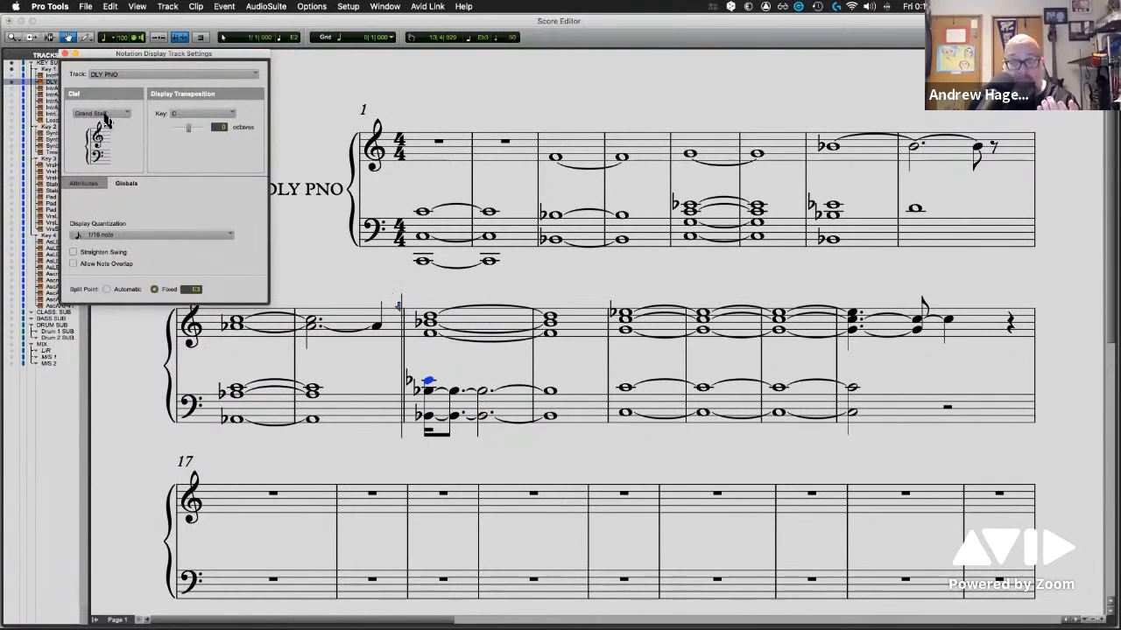
Try the Bass Clef for DLY PNO, and return the track to Grand Staff
left_click(103, 114)
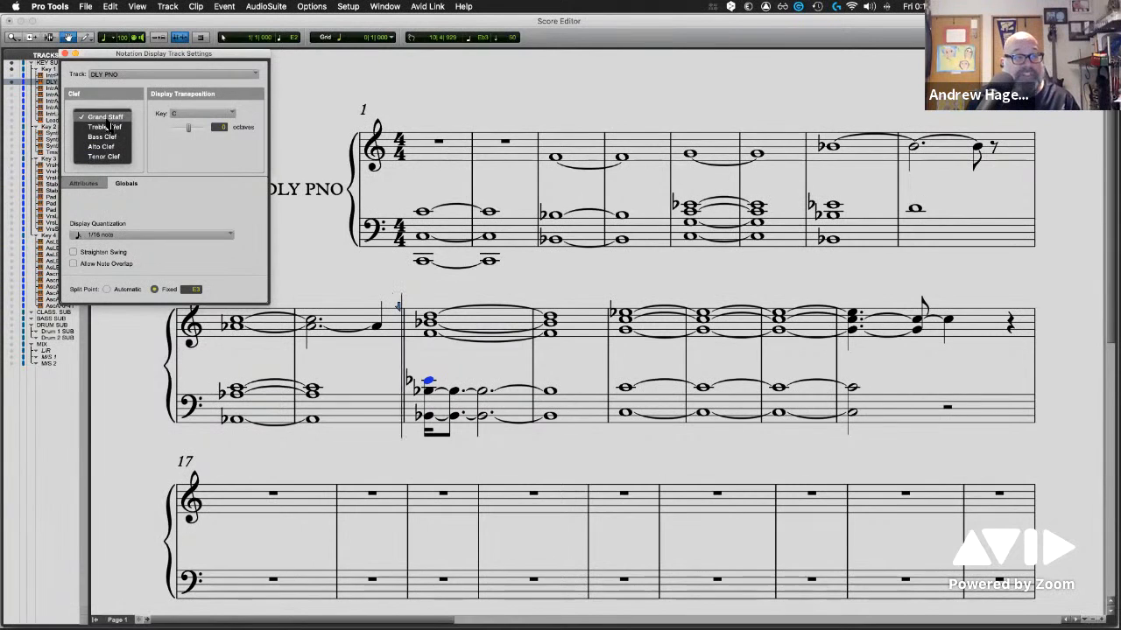
left_click(109, 137)
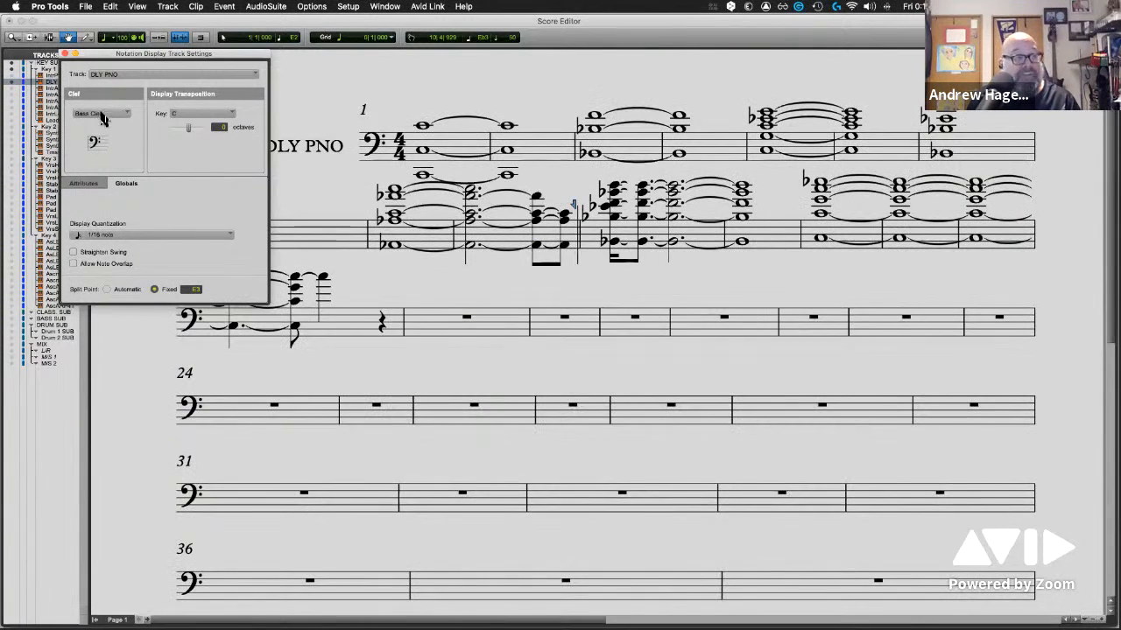
left_click(101, 114)
left_click(105, 95)
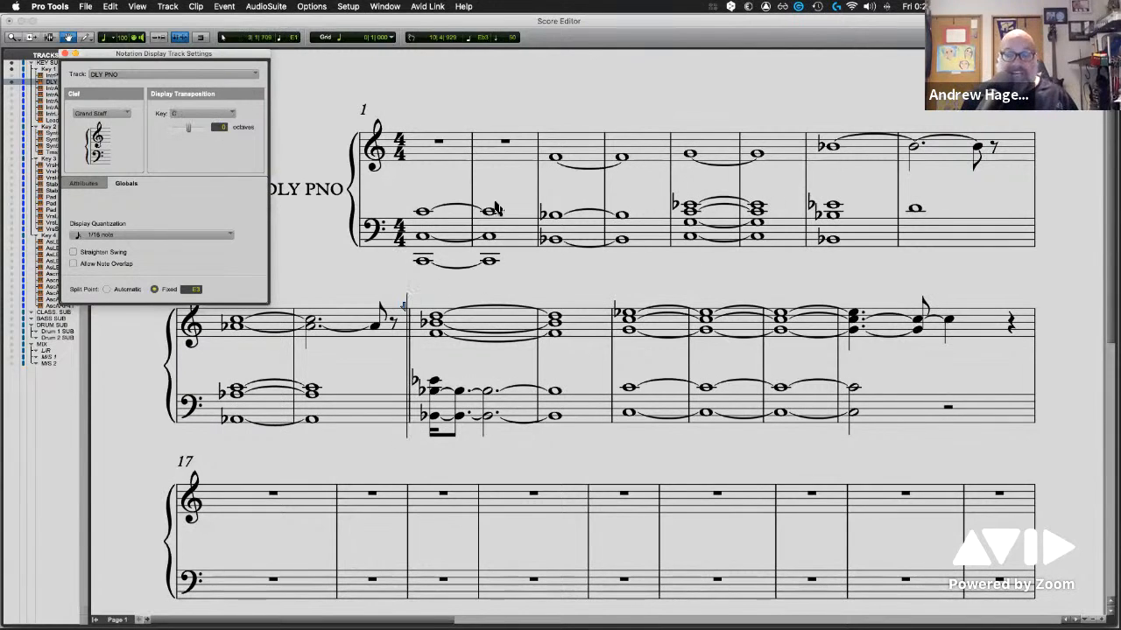
Set DLY PNO's display transposition key to Bb, raise it one octave, and check the other available keys
left_click(216, 117)
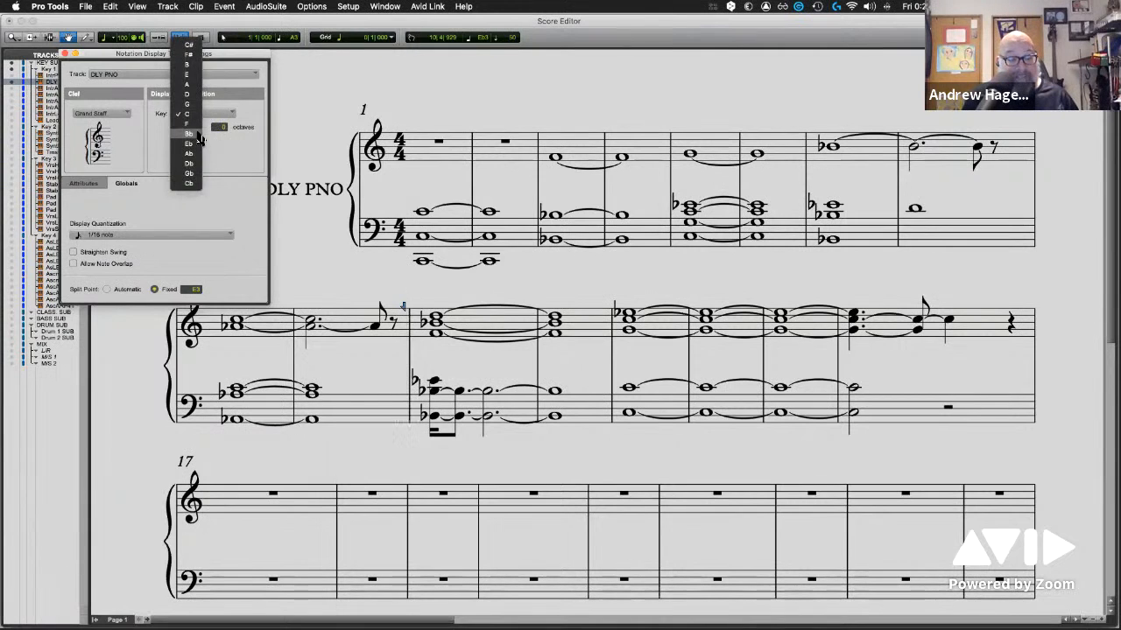
left_click(198, 134)
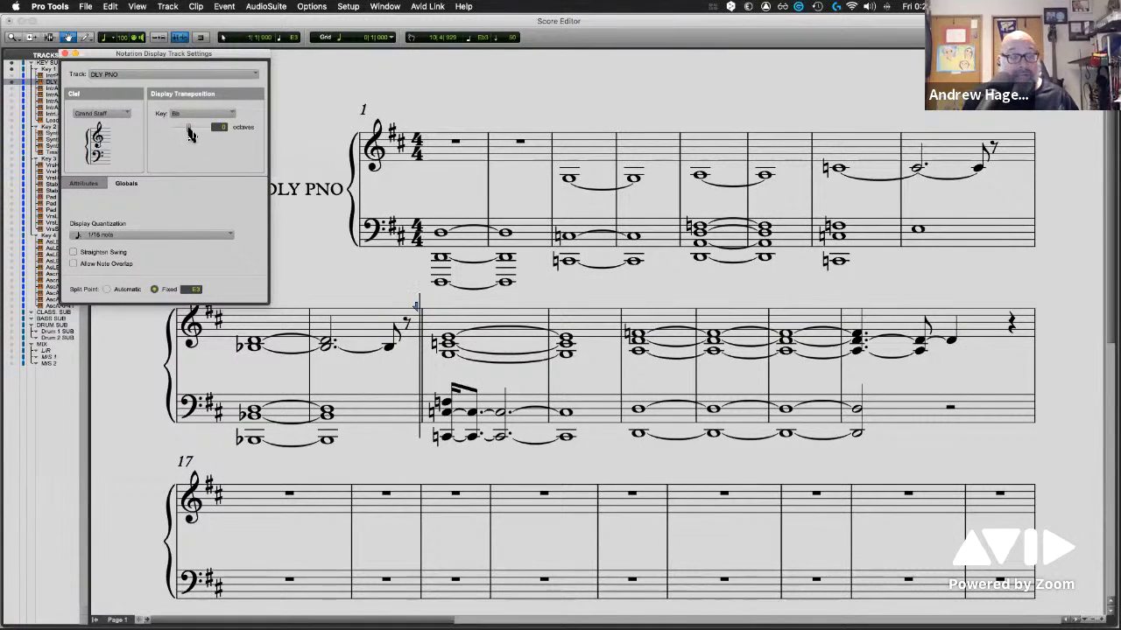
left_click_drag(194, 132, 205, 132)
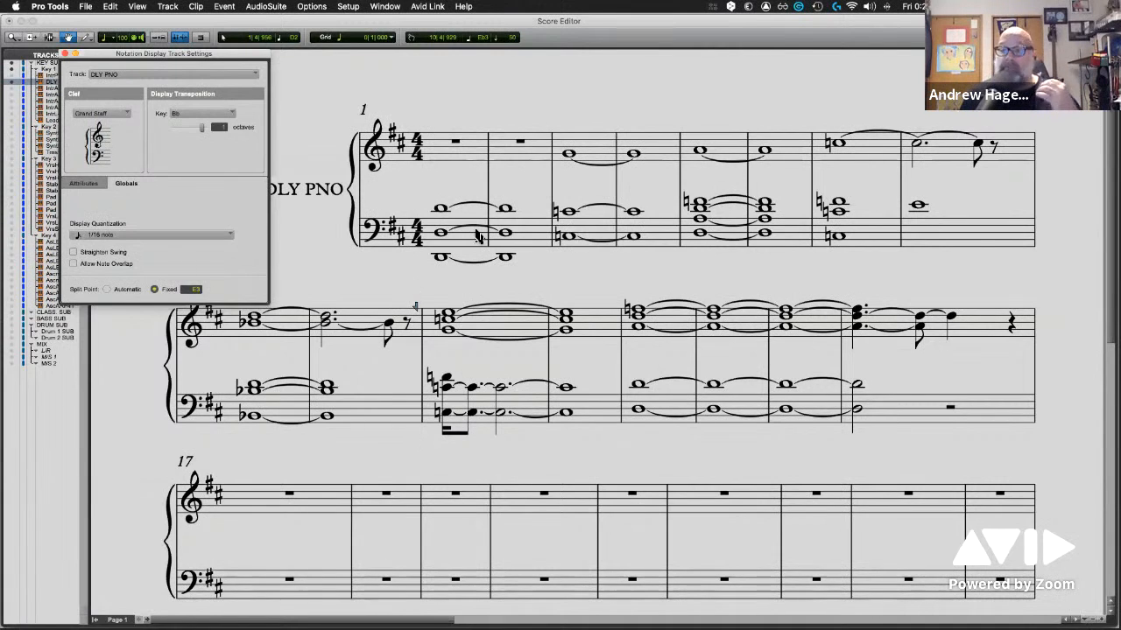
left_click(214, 117)
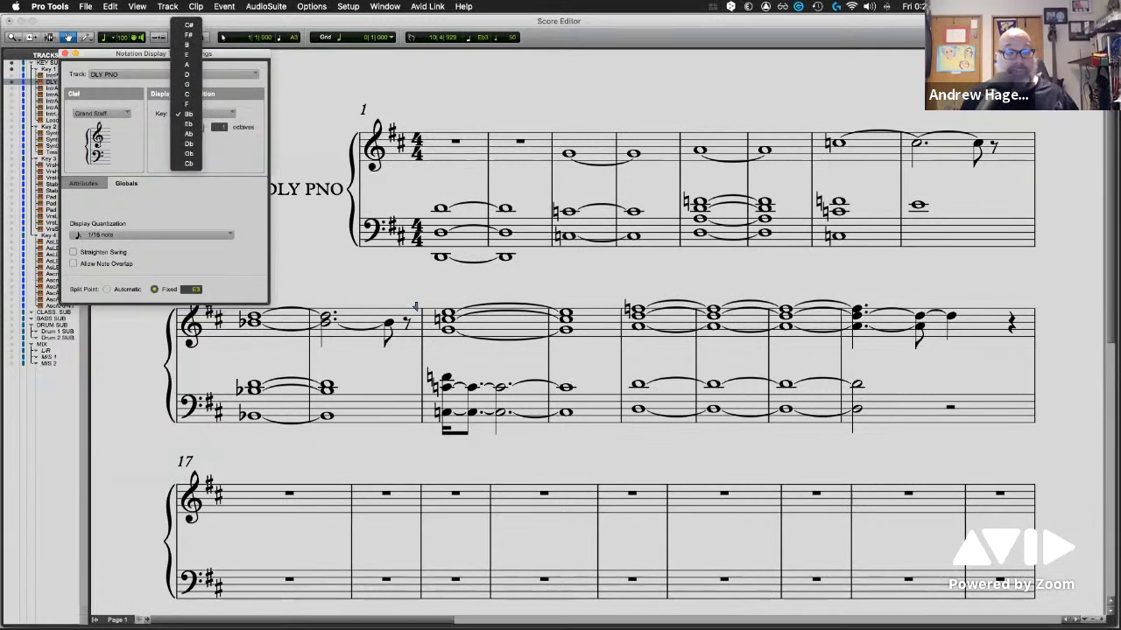
left_click(234, 164)
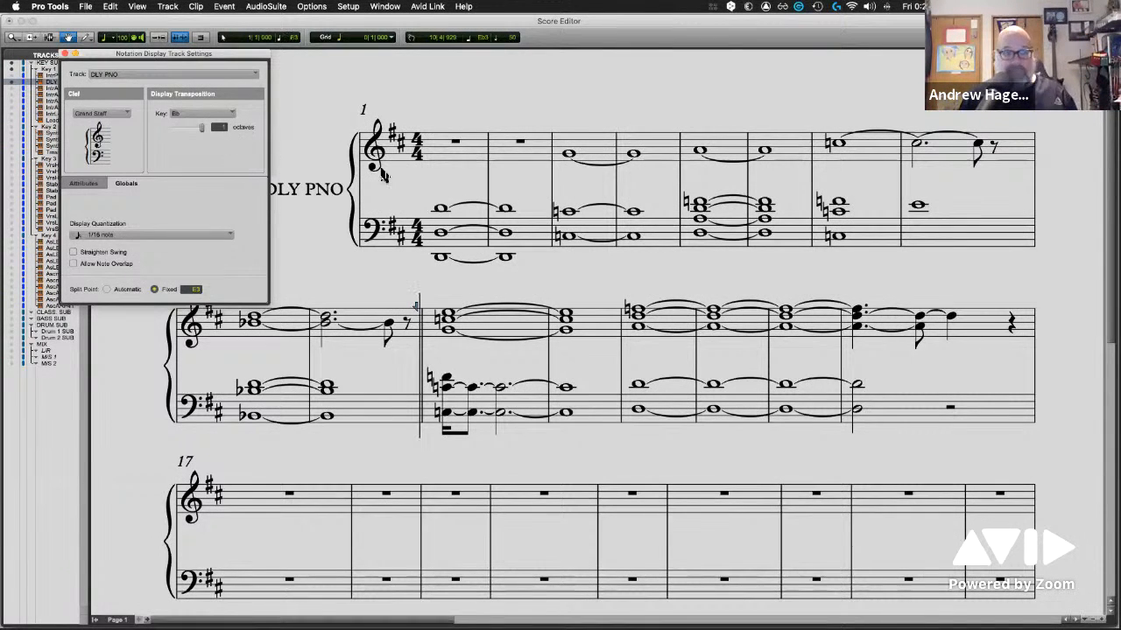
Reset DLY PNO's display transposition to the key of C and 0 octaves
left_click(184, 120)
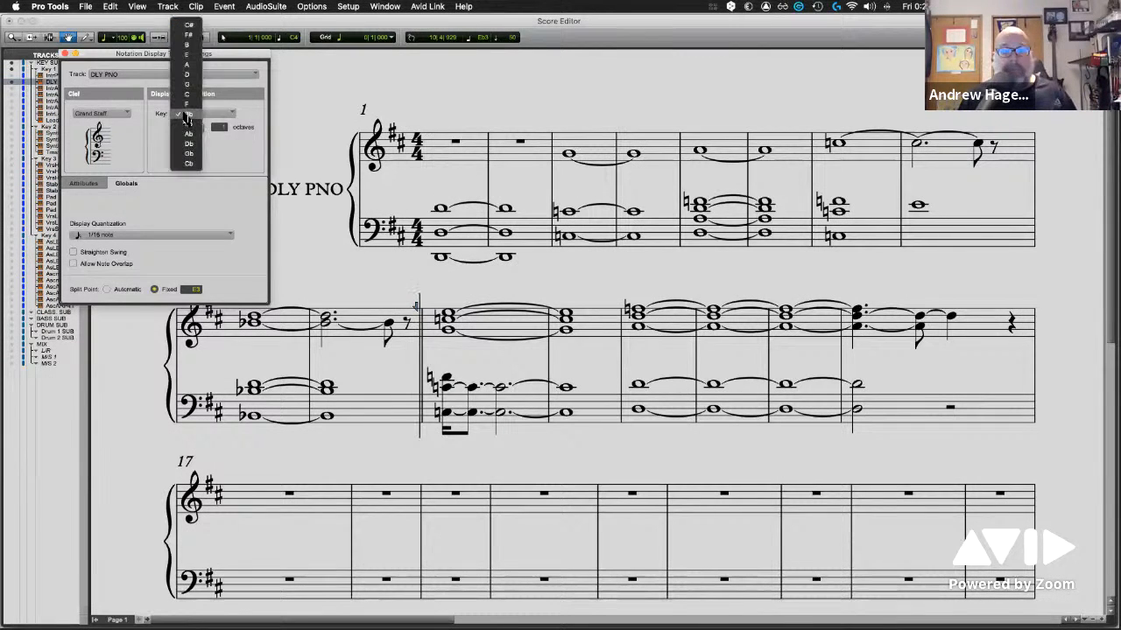
left_click(187, 93)
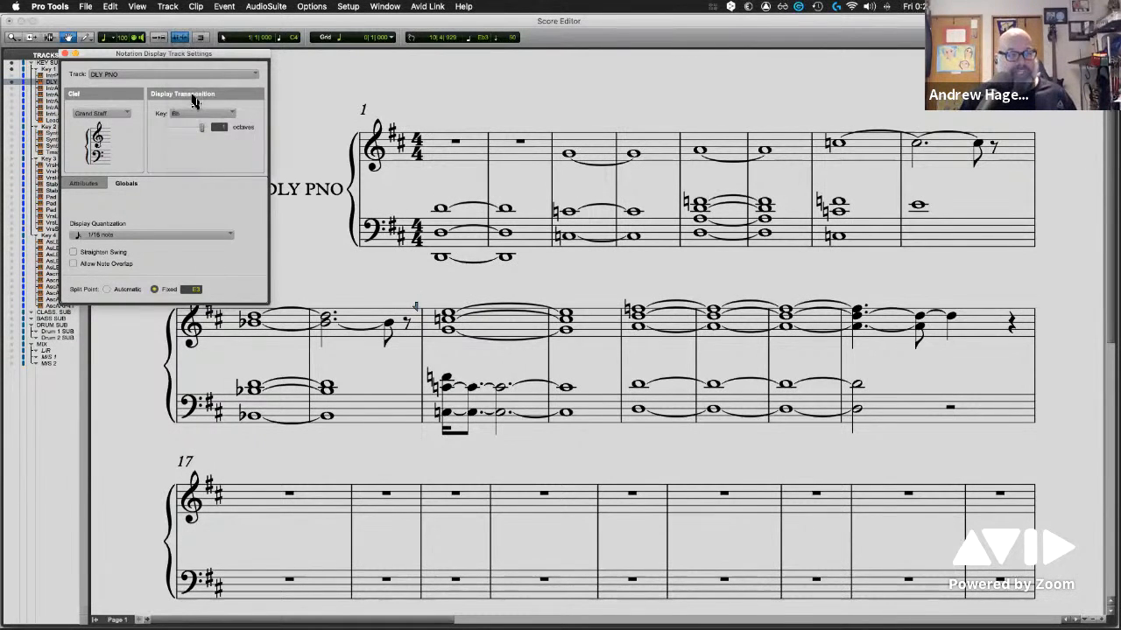
left_click_drag(200, 128, 190, 127)
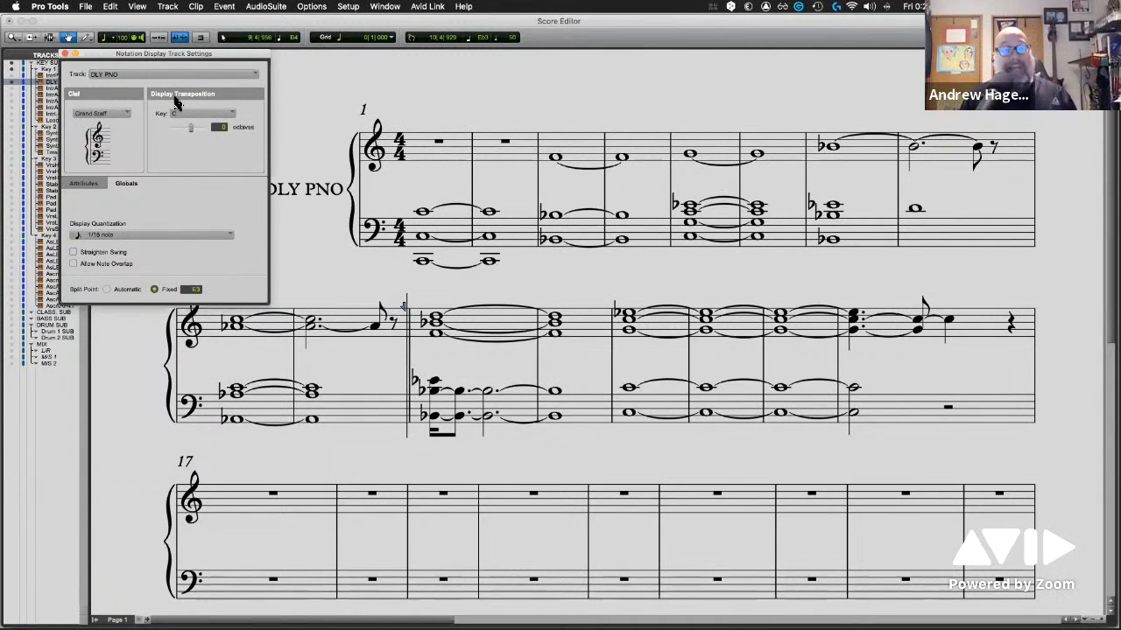
Try a display quantization of 1/64 note for DLY PNO, and return it to 1/16 note
left_click(93, 235)
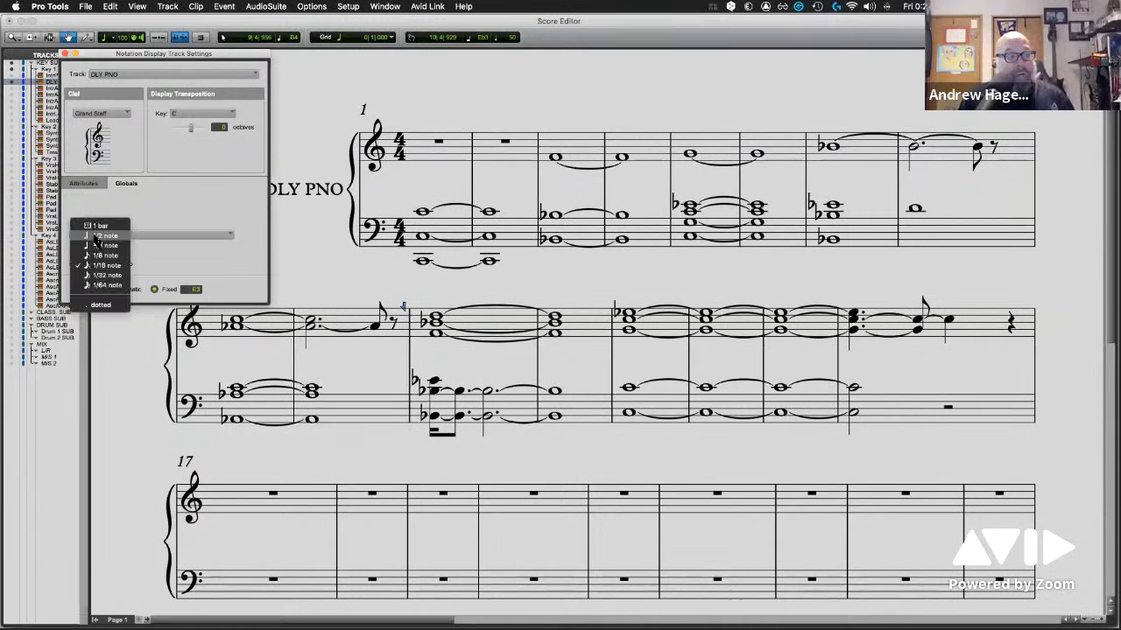
left_click(103, 288)
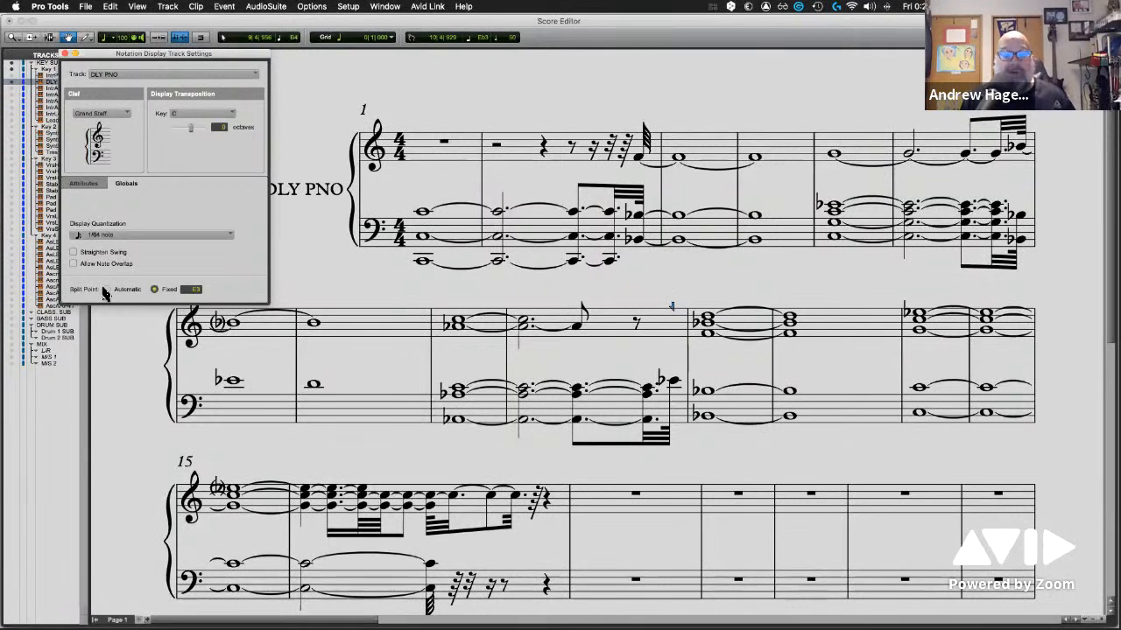
left_click(105, 236)
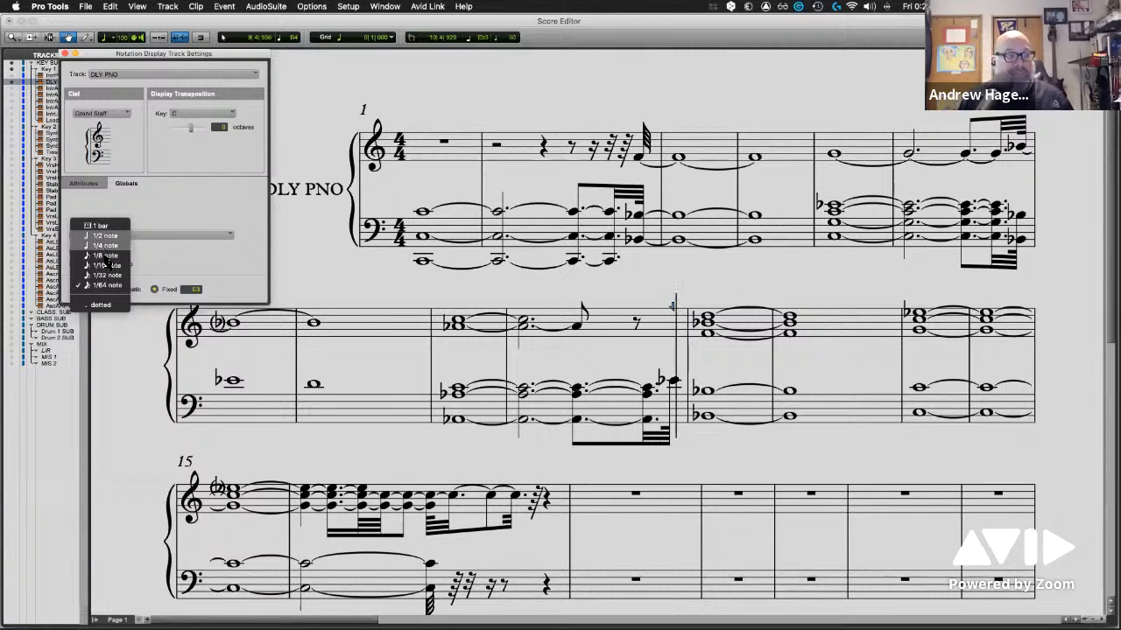
left_click(106, 265)
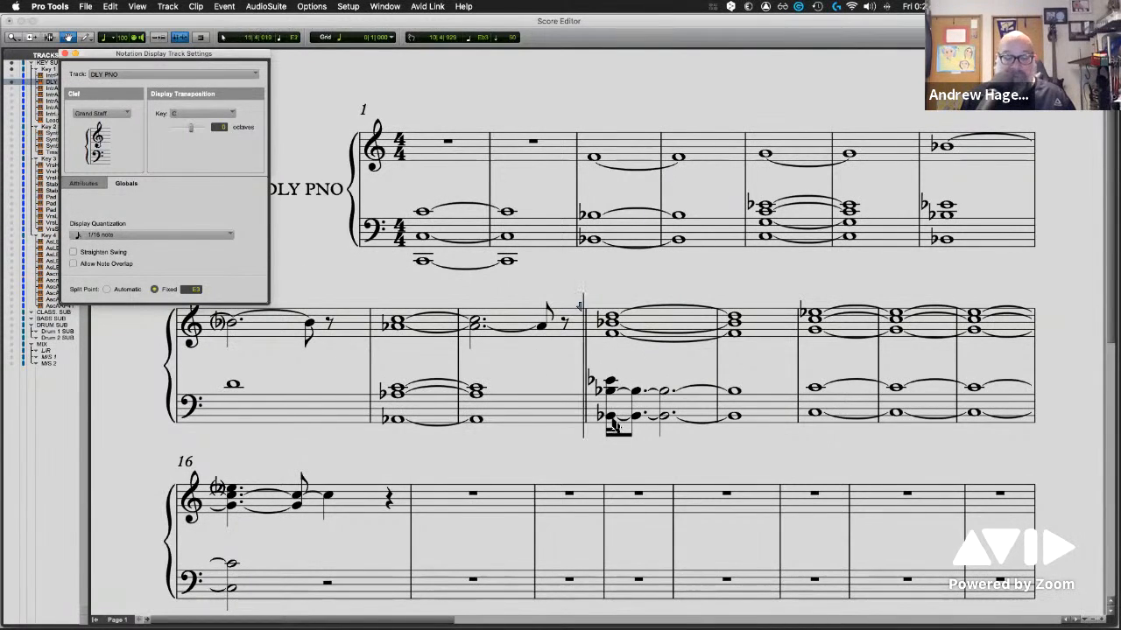
Set DLY PNO's display quantization to 1/2 note and clear the note selection in the score
left_click(181, 238)
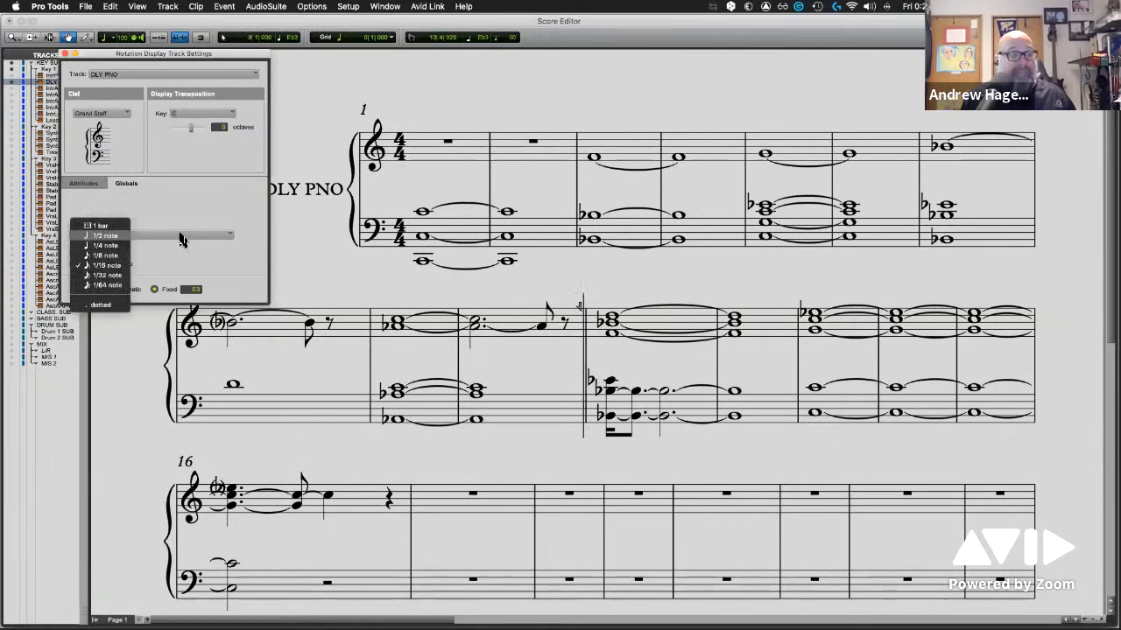
left_click(122, 237)
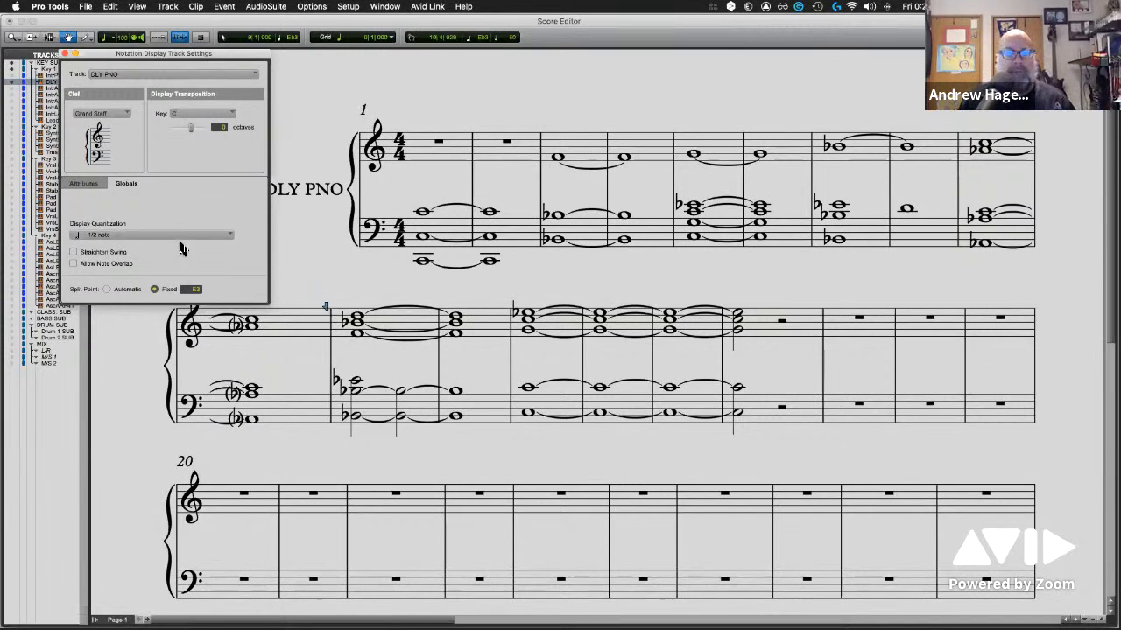
left_click(315, 128)
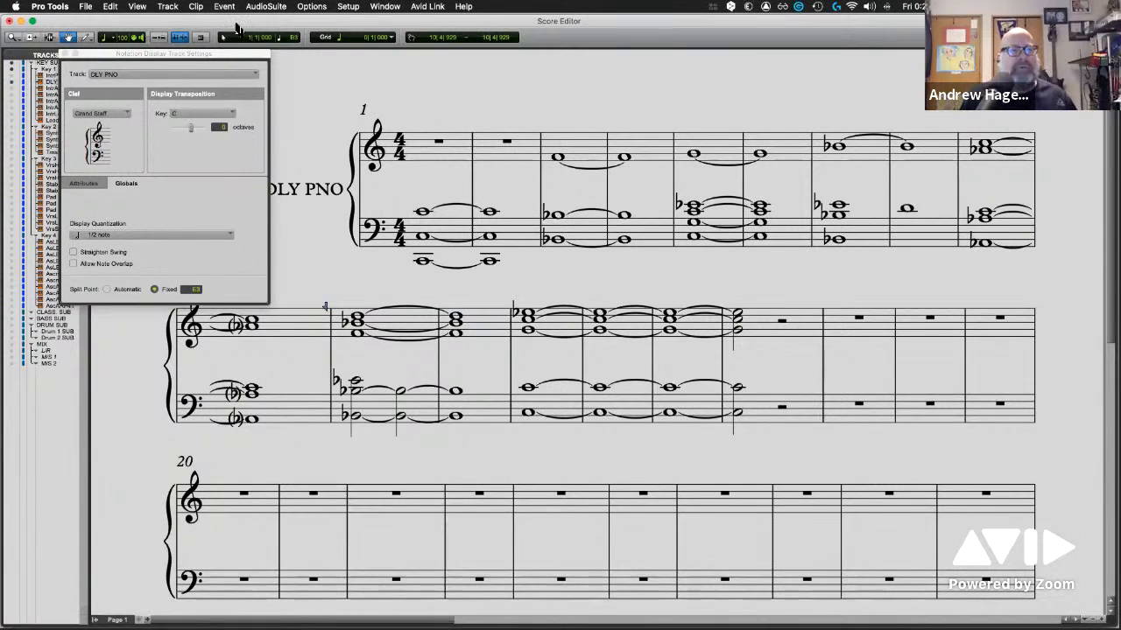
Bring the open MIDI Editor window for DLY PNO and 5 other tracks to the front
key("super+Tab")
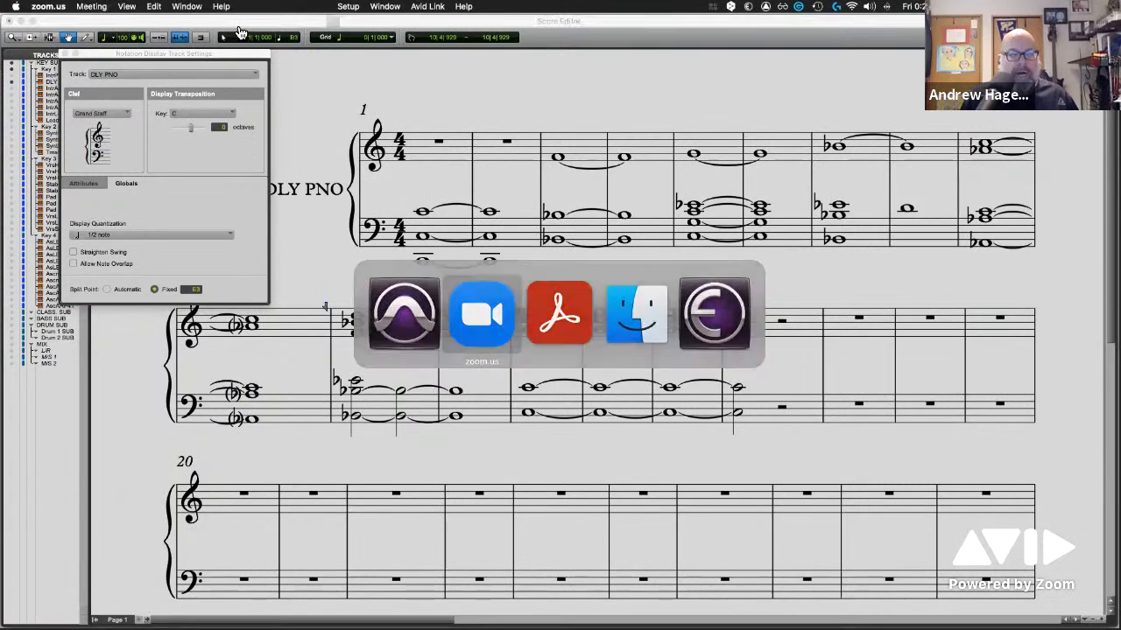
left_click(192, 16)
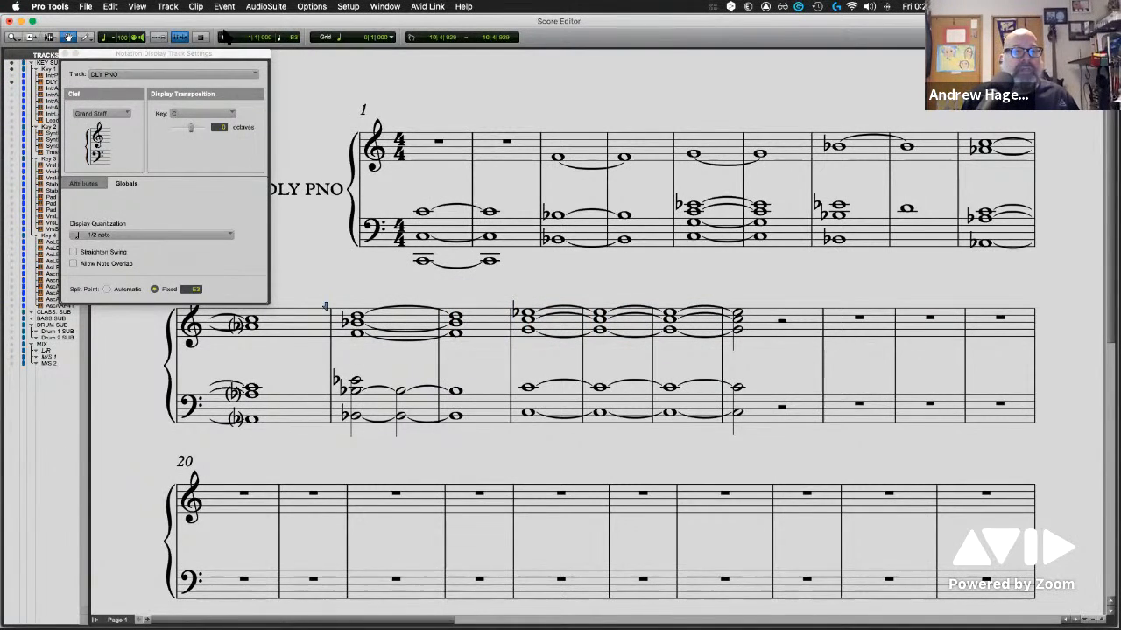
left_click(388, 7)
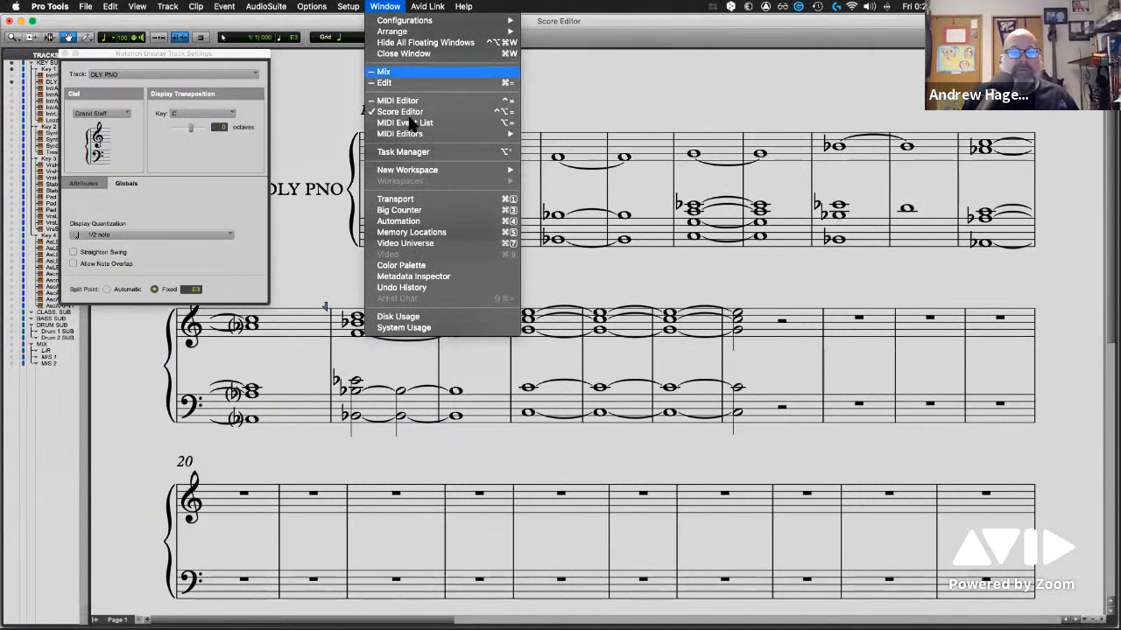
mouse_move(420, 134)
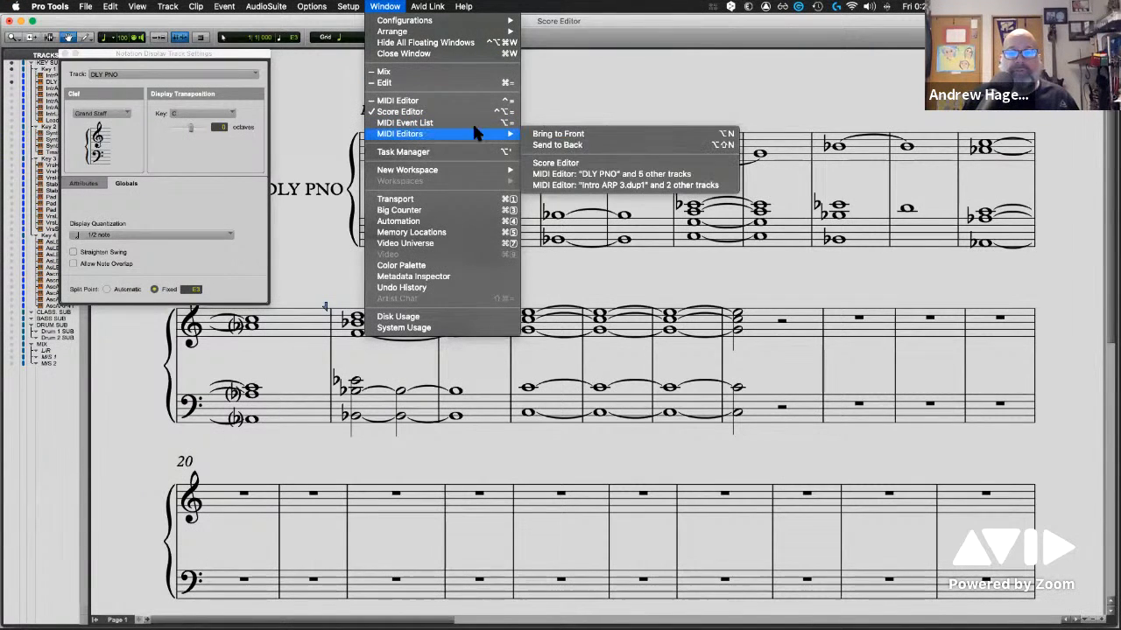
left_click(578, 175)
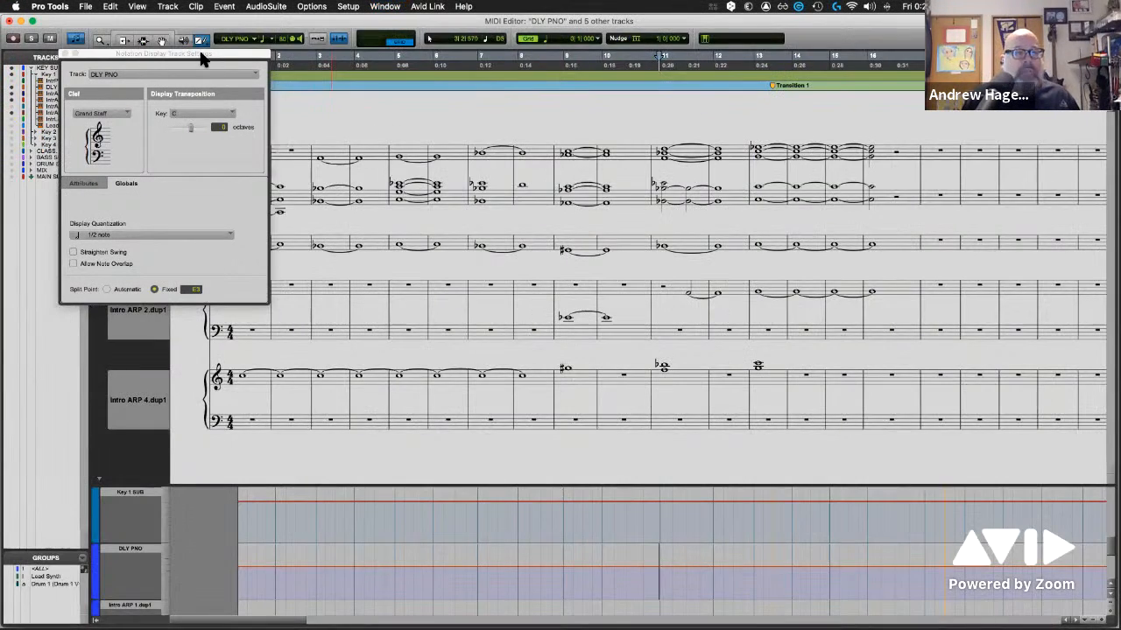
Move the Notation Display Track Settings window clear of the edit tools and collapse the expanded tools into a single tool selector
left_click_drag(200, 51, 453, 291)
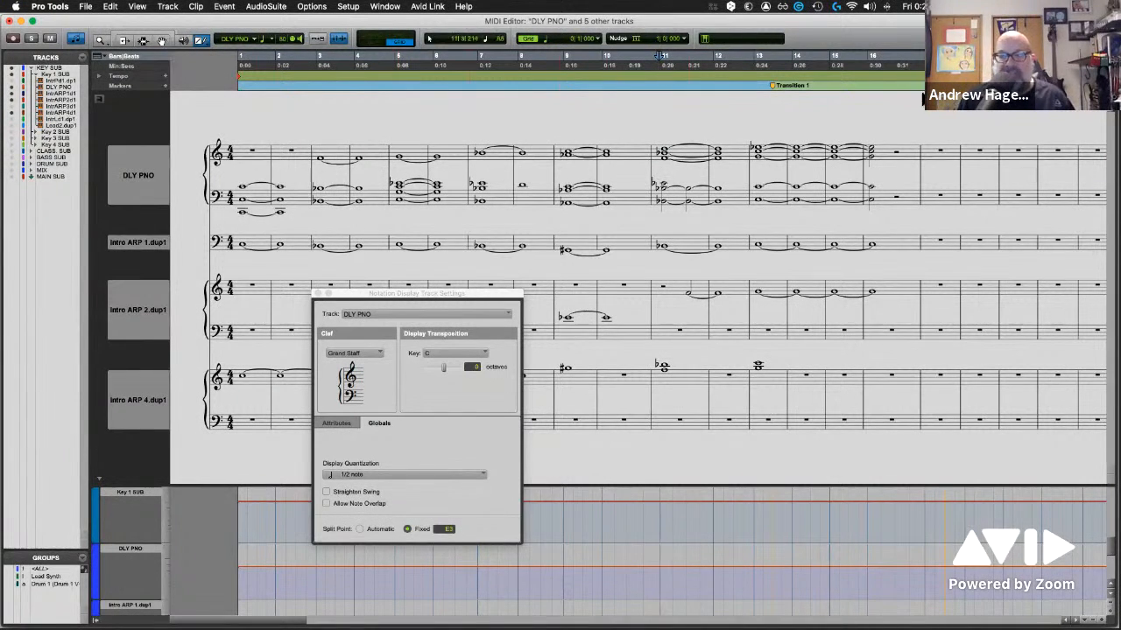
left_click(1105, 38)
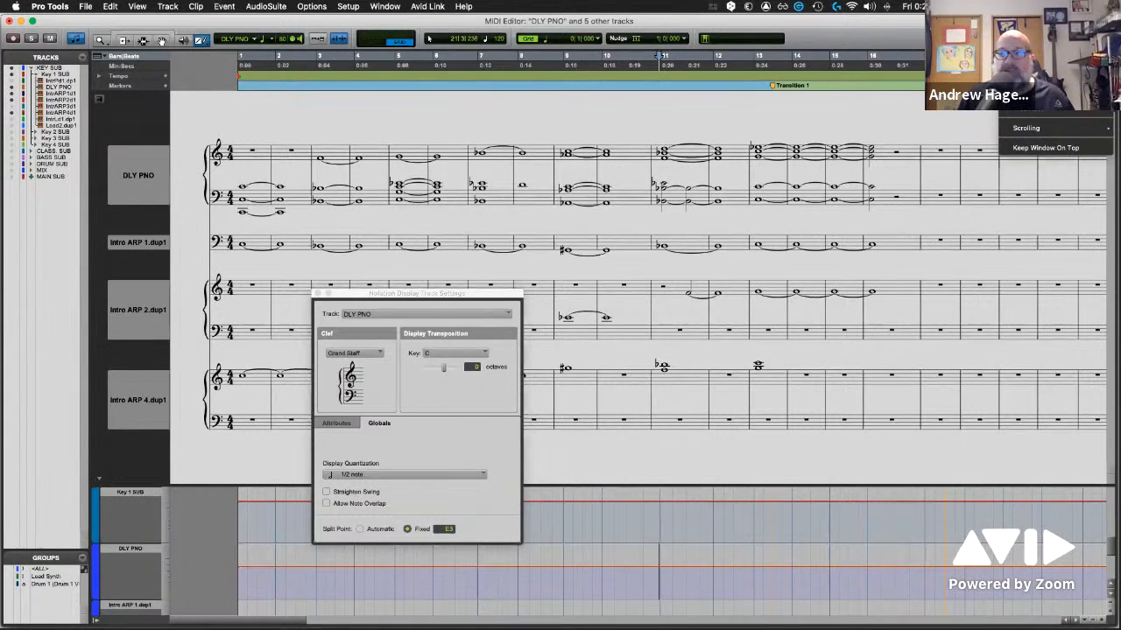
left_click(1042, 83)
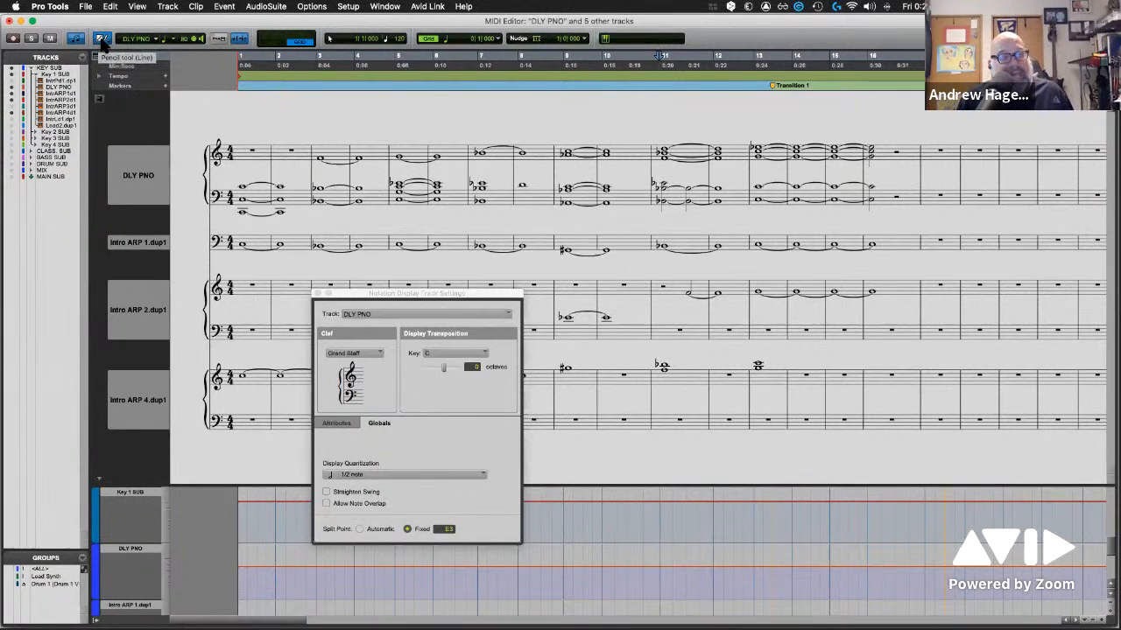
Choose the Grabber, Trim and Smart tools in turn from the collapsed tool selector, leaving the Smart tool active
left_click(102, 39)
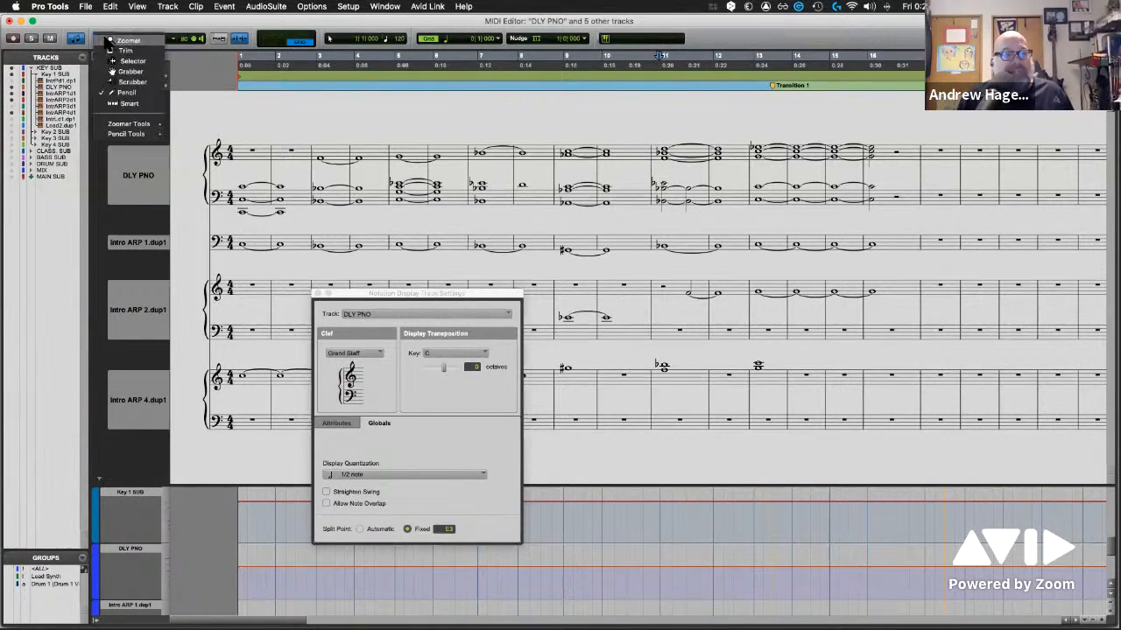
left_click(124, 77)
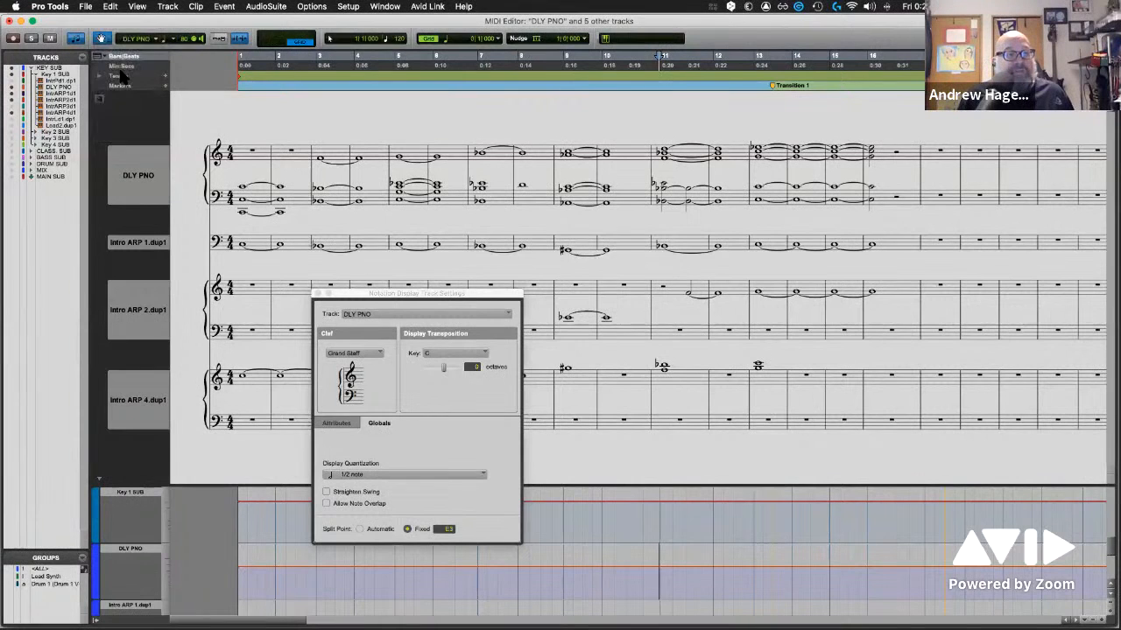
left_click(108, 41)
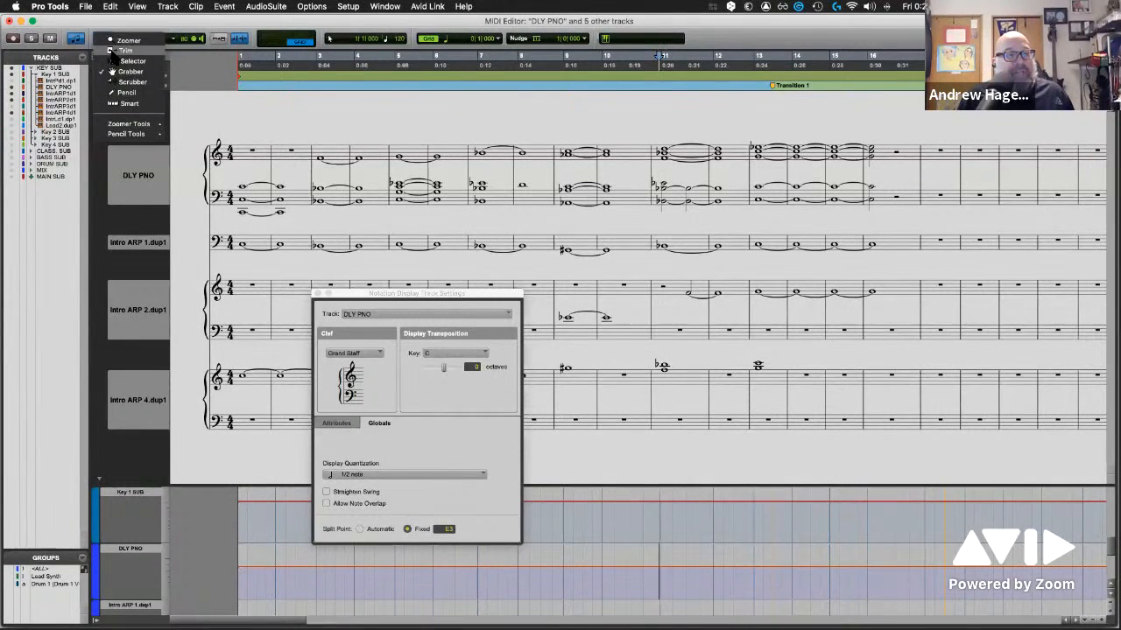
left_click(125, 51)
left_click(108, 41)
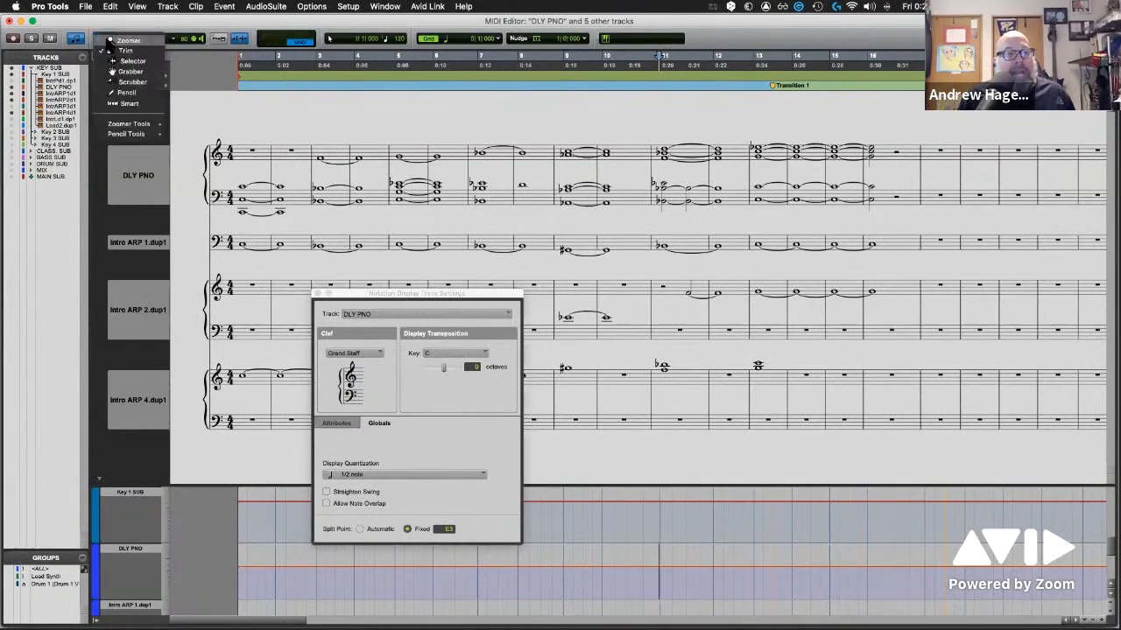
left_click(127, 103)
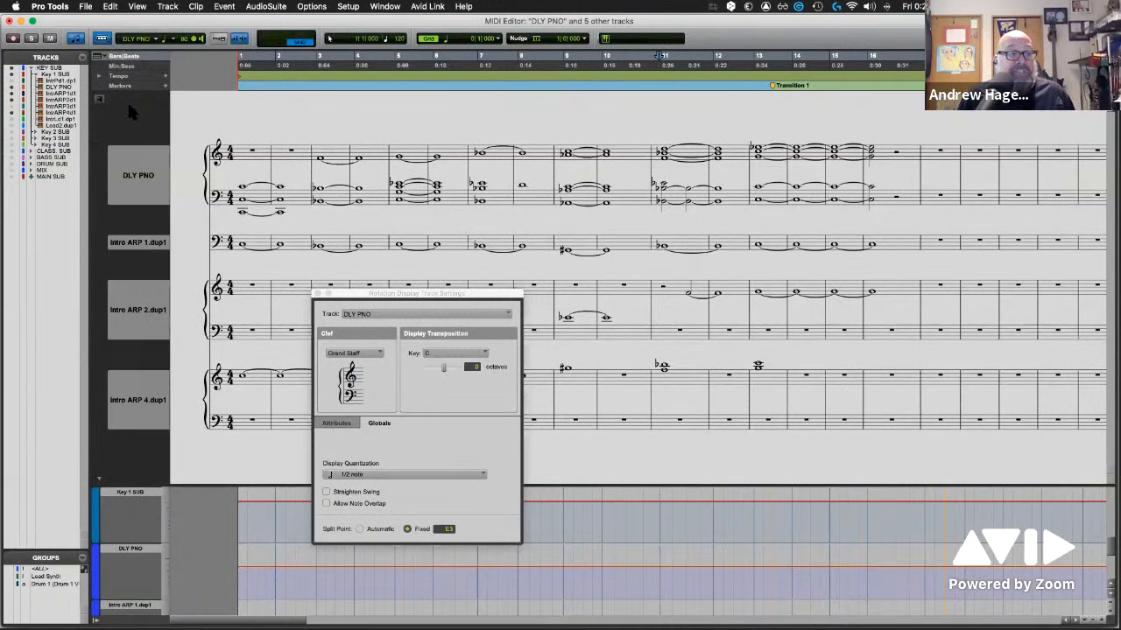
left_click(106, 41)
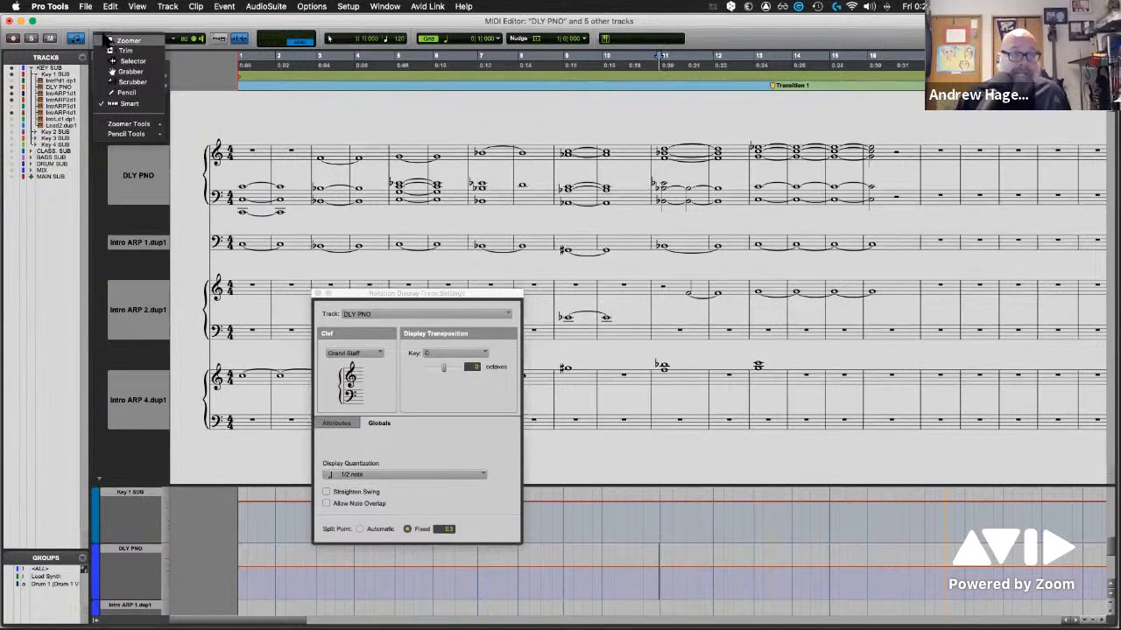
left_click(246, 59)
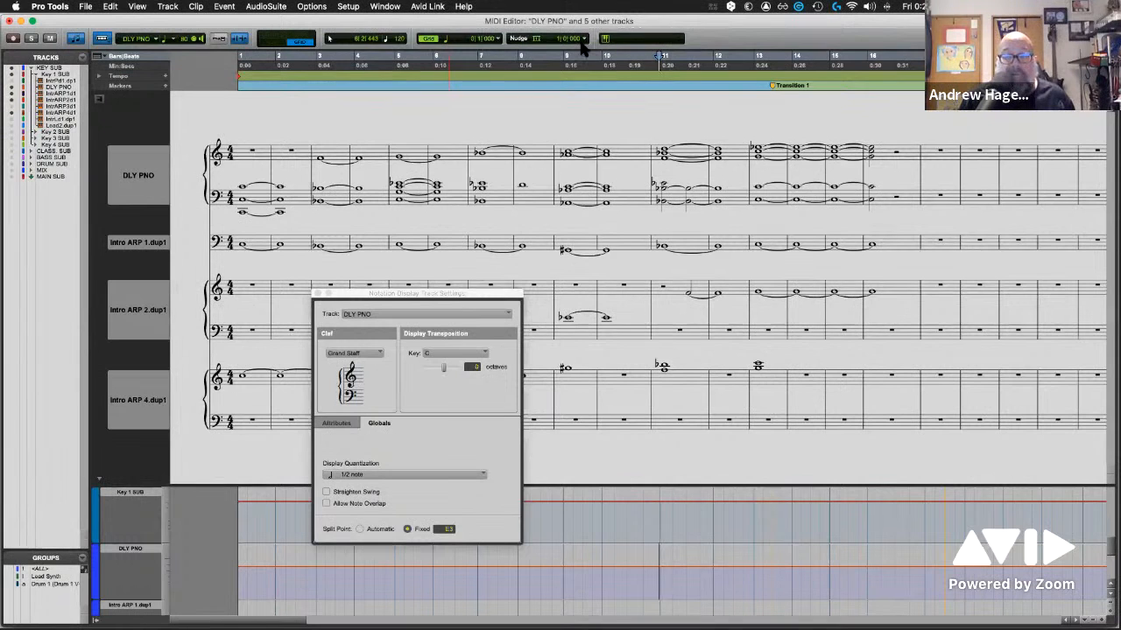
Collapse the MIDI Editor's grid and nudge controls into one shared display and switch that display to Nudge
left_click(1108, 38)
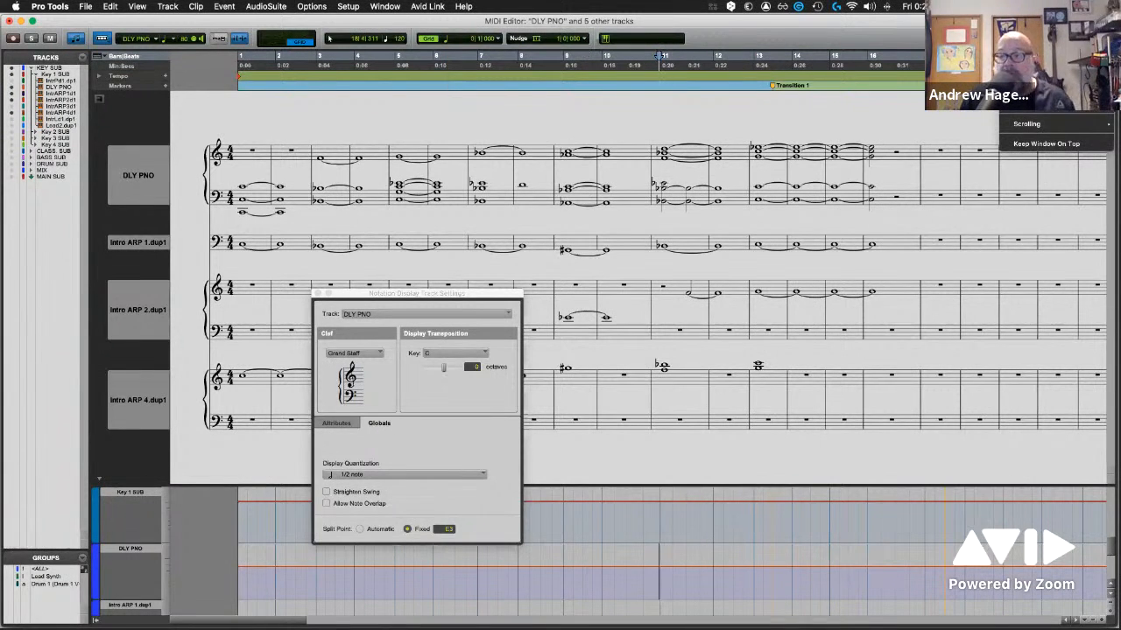
left_click(1038, 87)
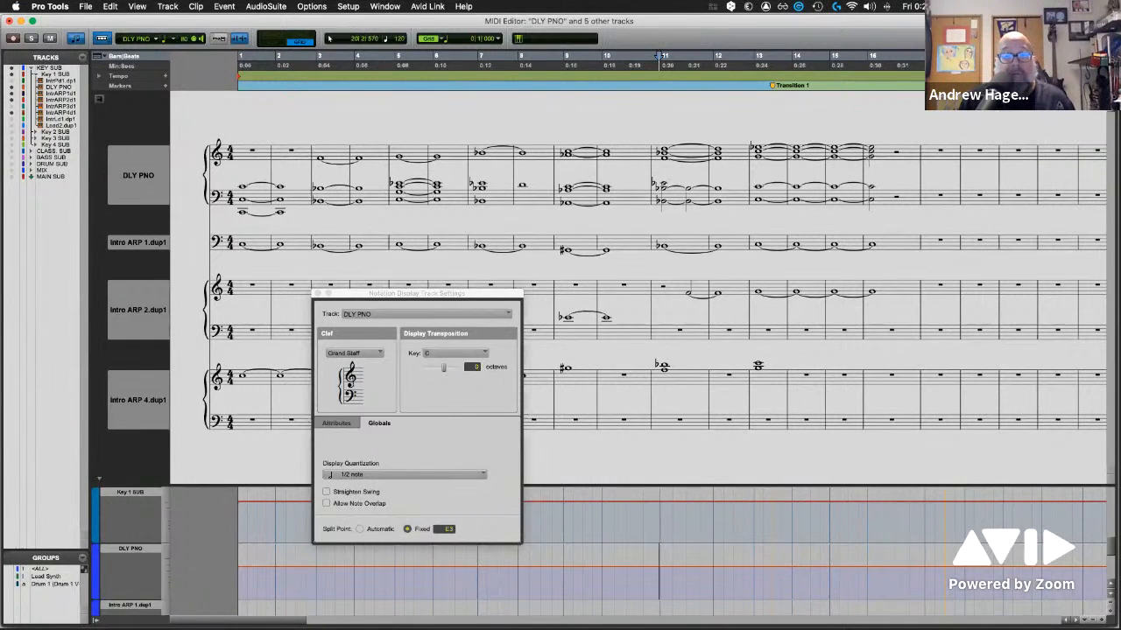
left_click(443, 42)
left_click(463, 52)
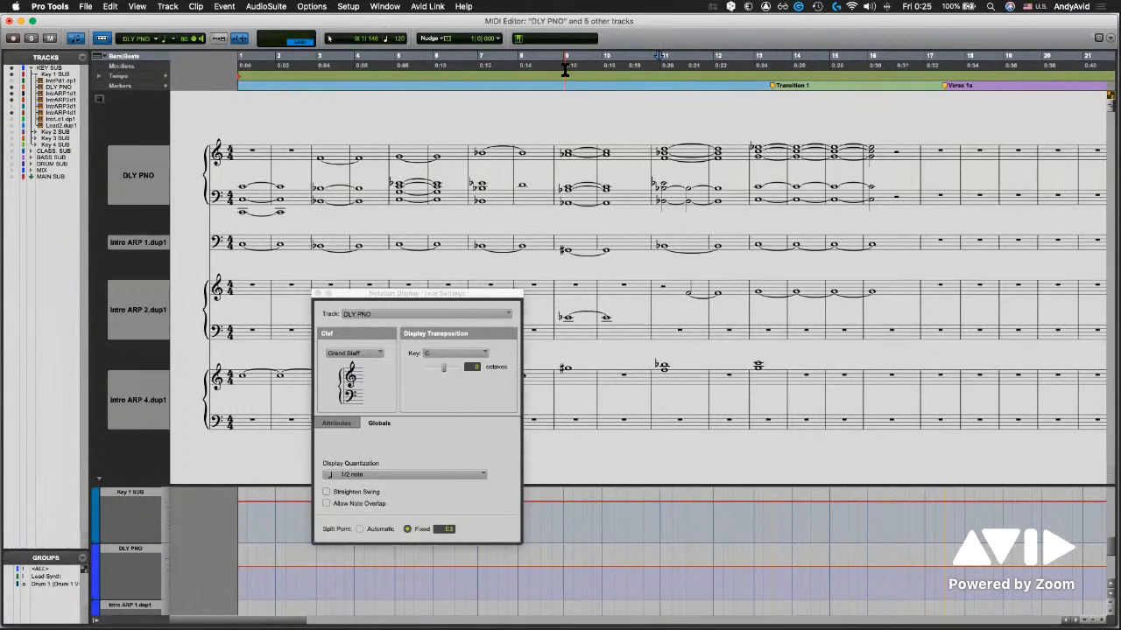
Close the Notation Display Track Settings window and bring the Score Editor window to the front
left_click(318, 295)
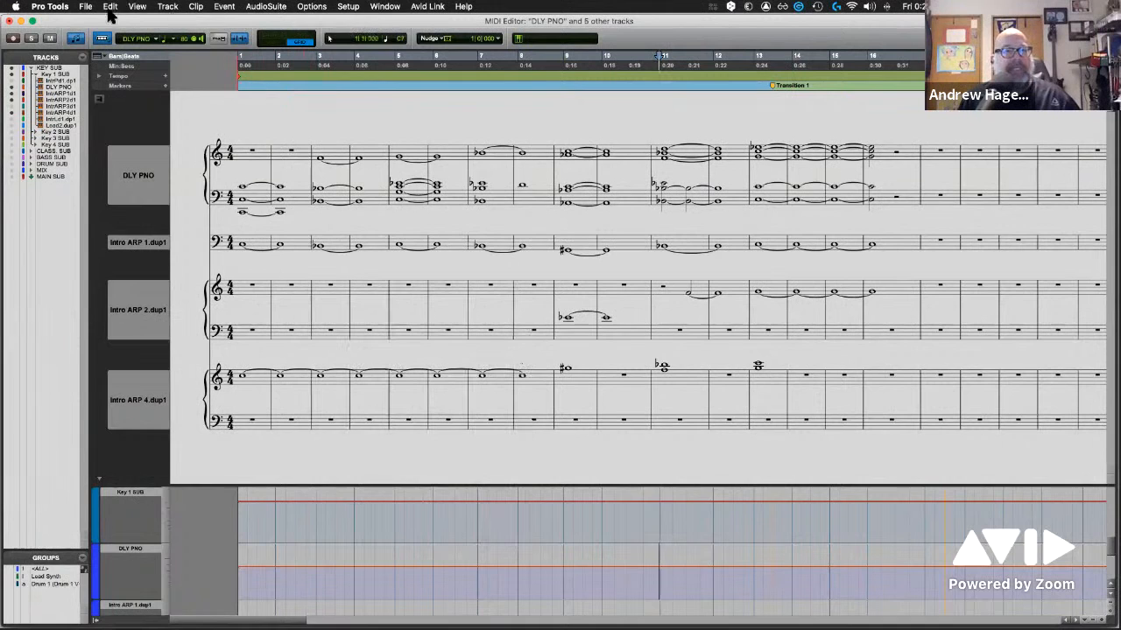
left_click(392, 8)
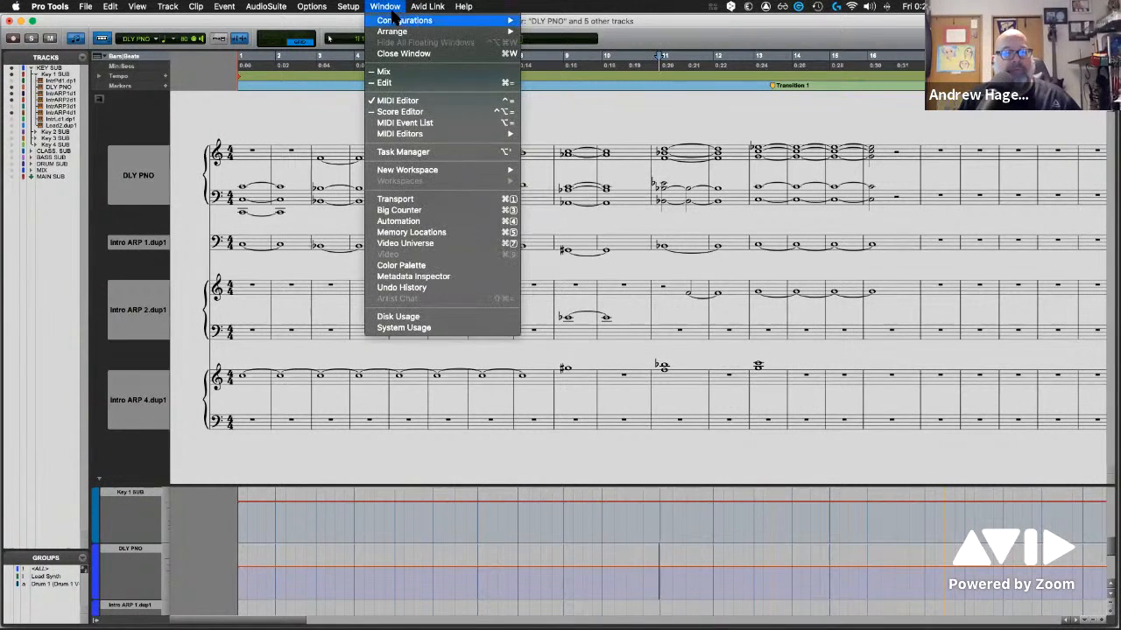
left_click(418, 113)
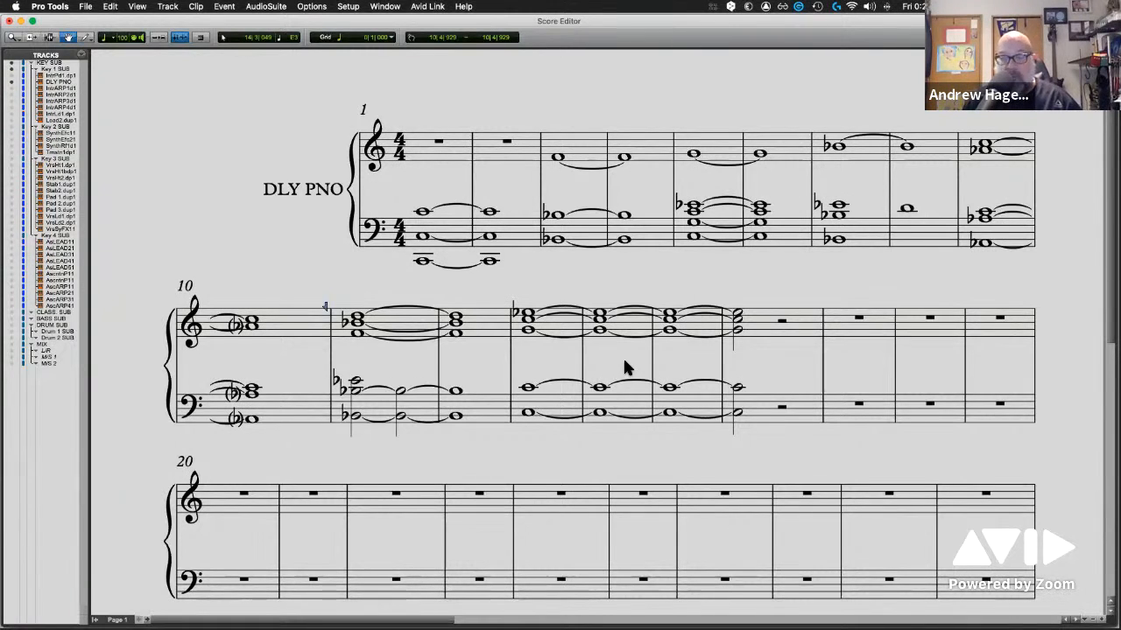
Show the Intro ARP 2.dup1, Synth Effect 1.dup1 and Intro Lead 1.dup1 tracks in the score below DLY PNO
left_click(12, 95)
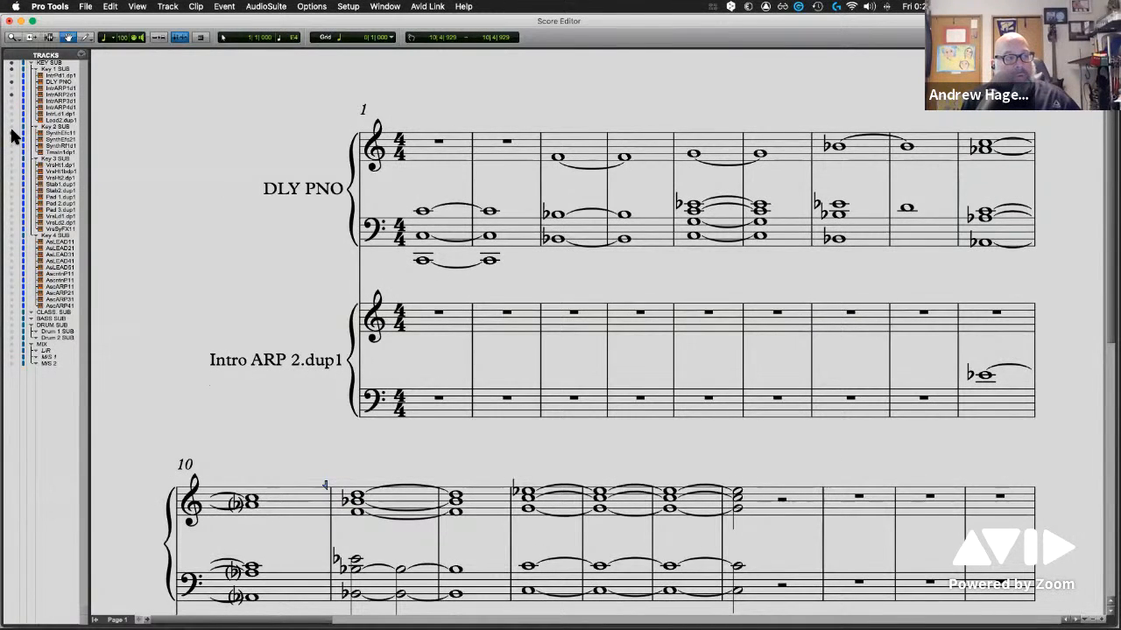
left_click(11, 132)
left_click(11, 113)
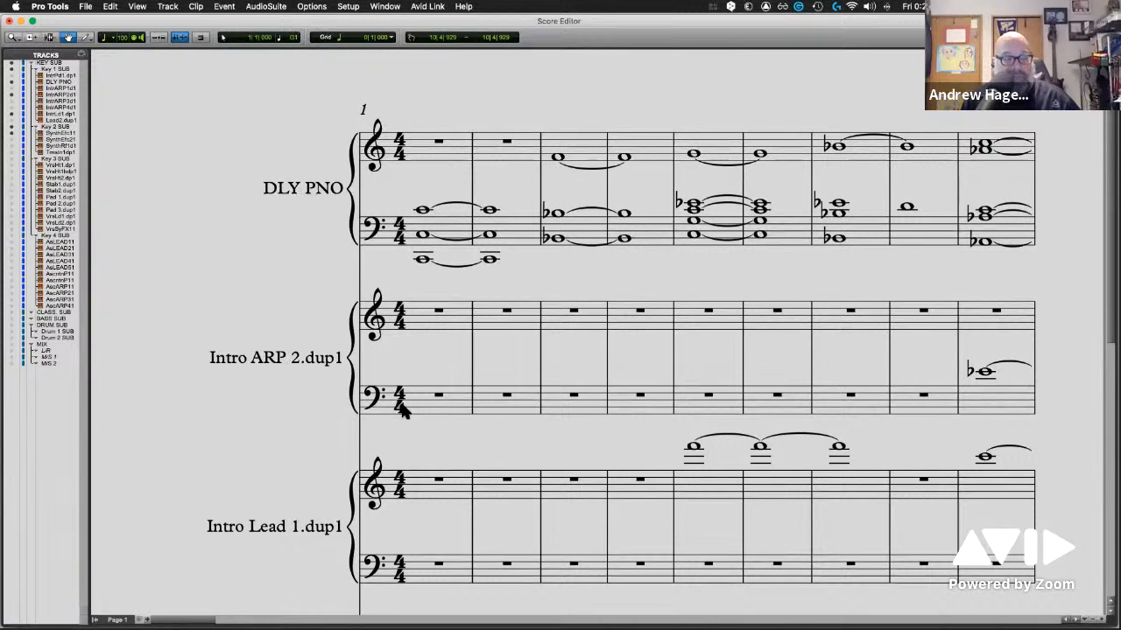
scroll(403, 418, "down", 1)
scroll(402, 415, "down", 5)
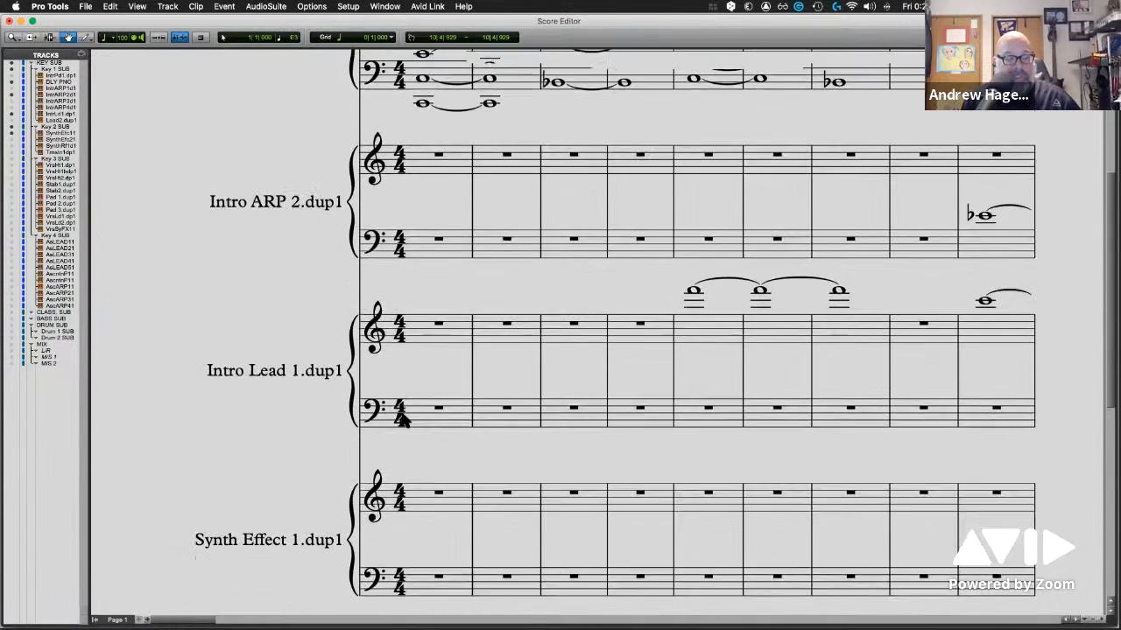
scroll(401, 420, "up", 6)
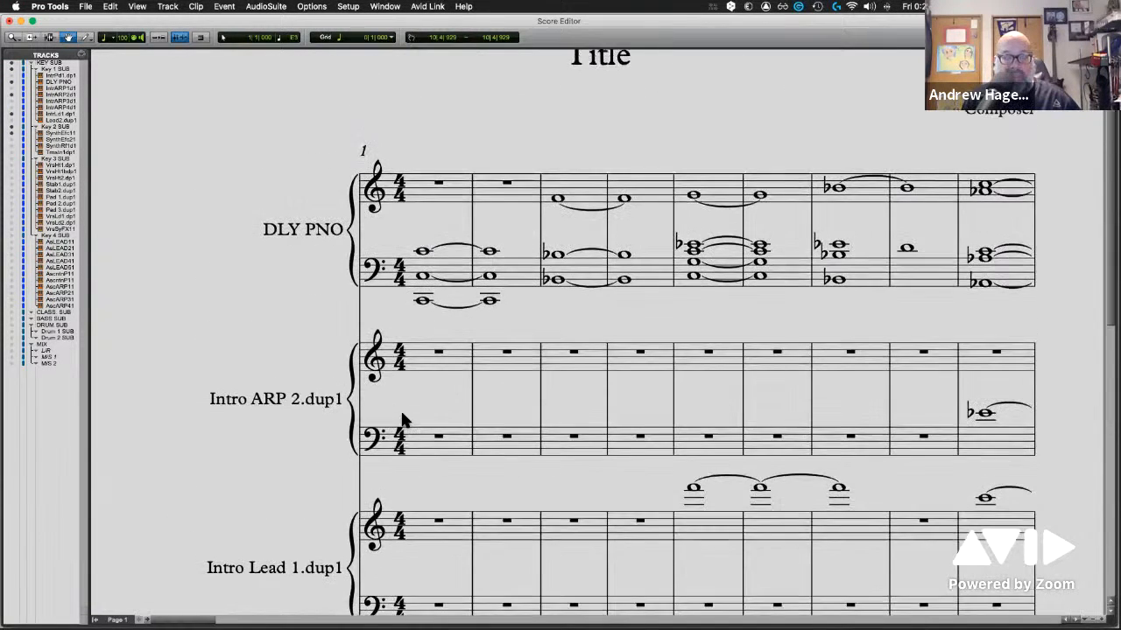
scroll(401, 420, "down", 3)
scroll(402, 420, "down", 9)
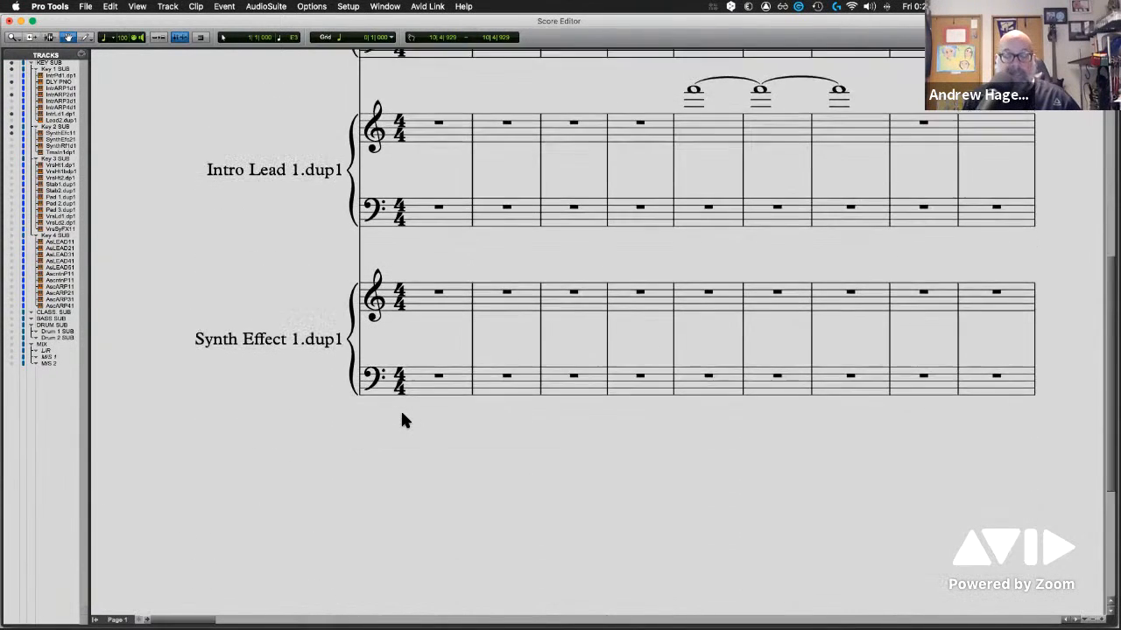
scroll(402, 421, "down", 5)
scroll(402, 420, "up", 7)
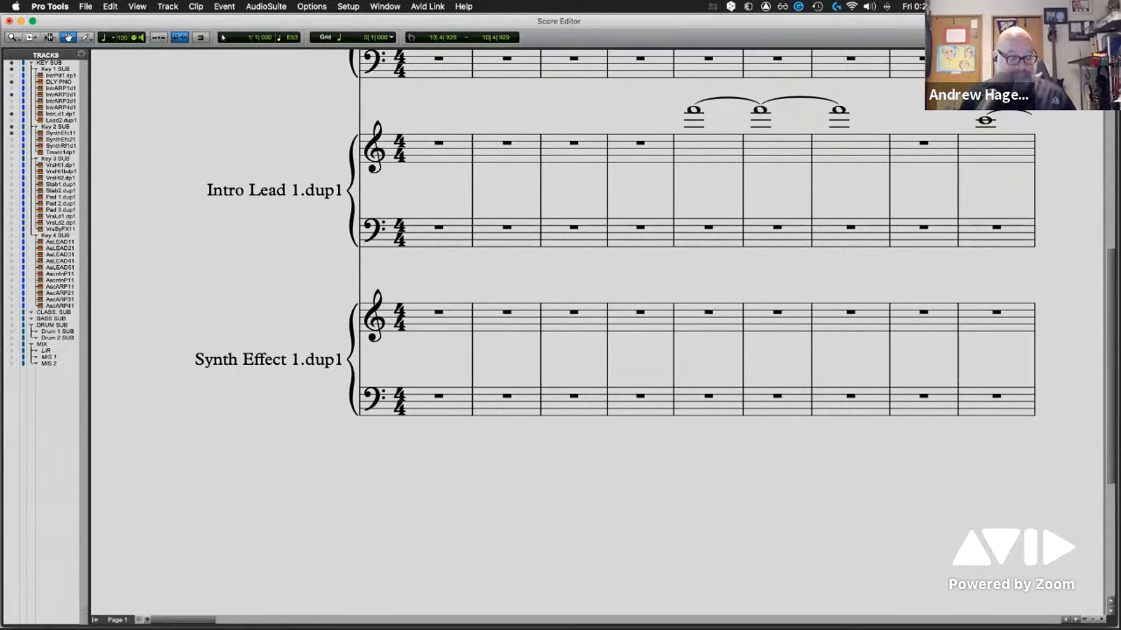
Hide DLY PNO, Intro Lead 1.dup1 and Intro ARP 2.dup1 from the score, keeping only Synth Effect 1.dup1 shown
left_click(12, 113)
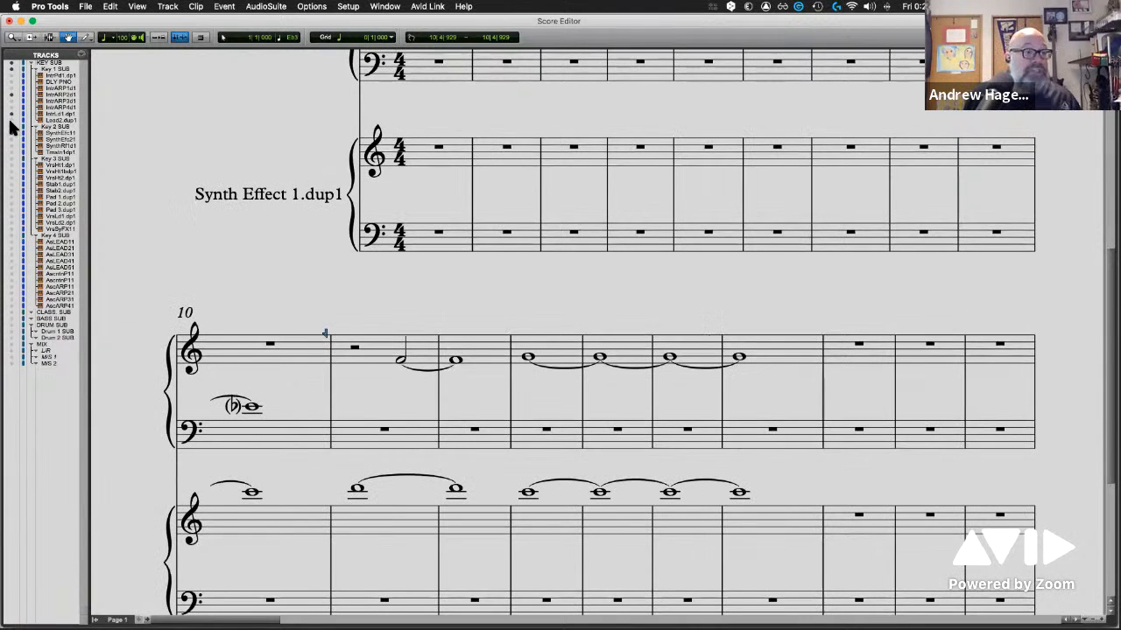
left_click(13, 127)
left_click(11, 132)
left_click(12, 131)
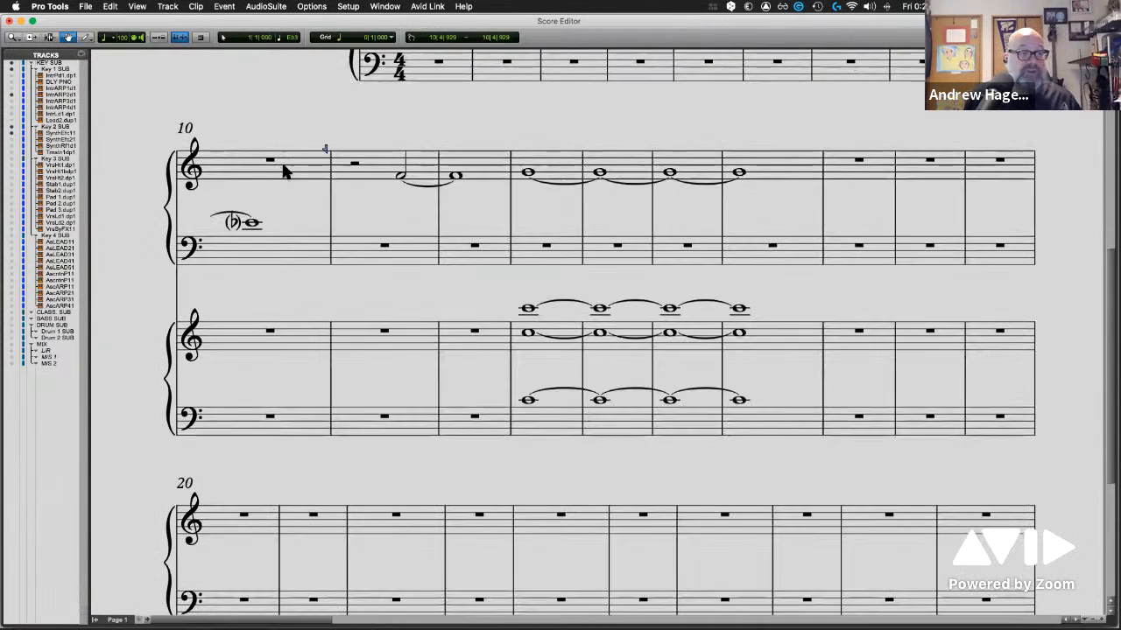
scroll(280, 166, "up", 2)
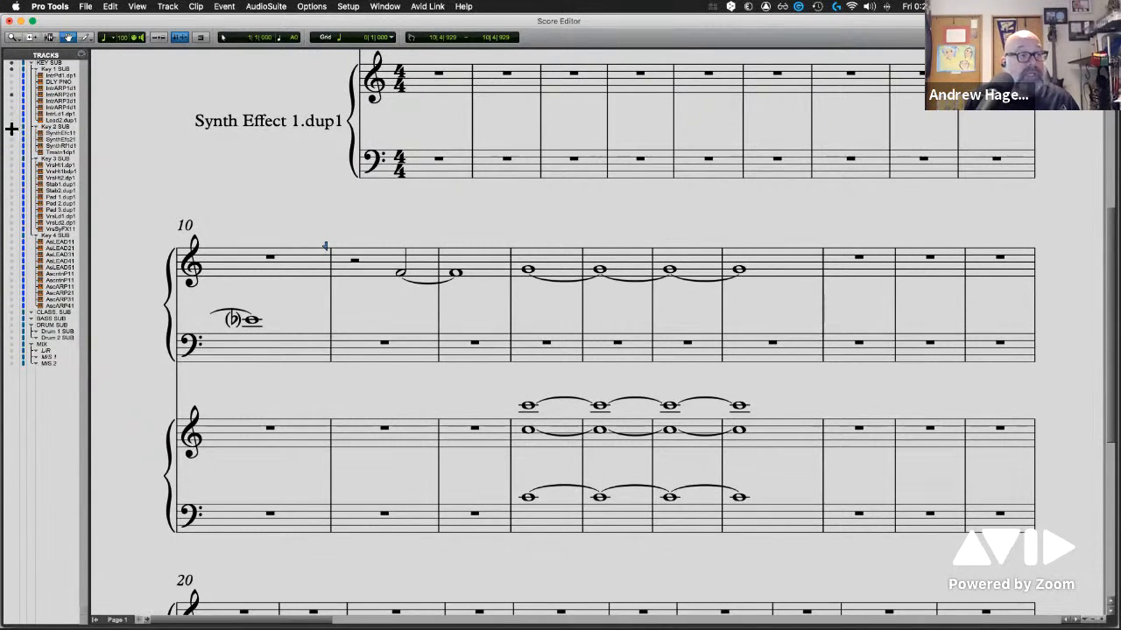
scroll(222, 164, "down", 5)
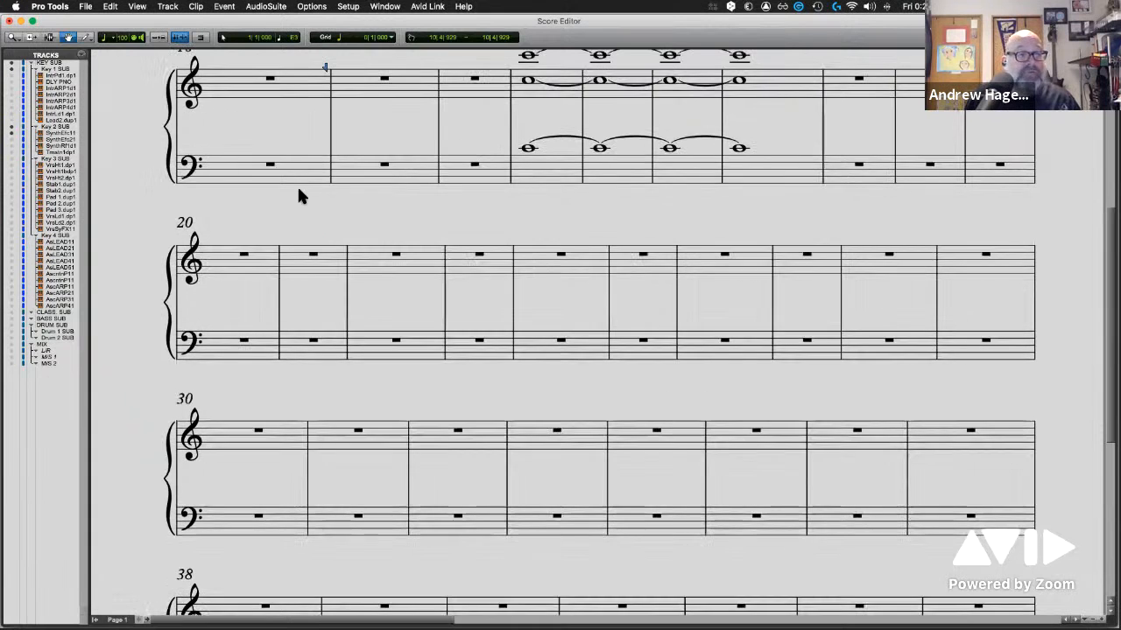
scroll(303, 192, "up", 3)
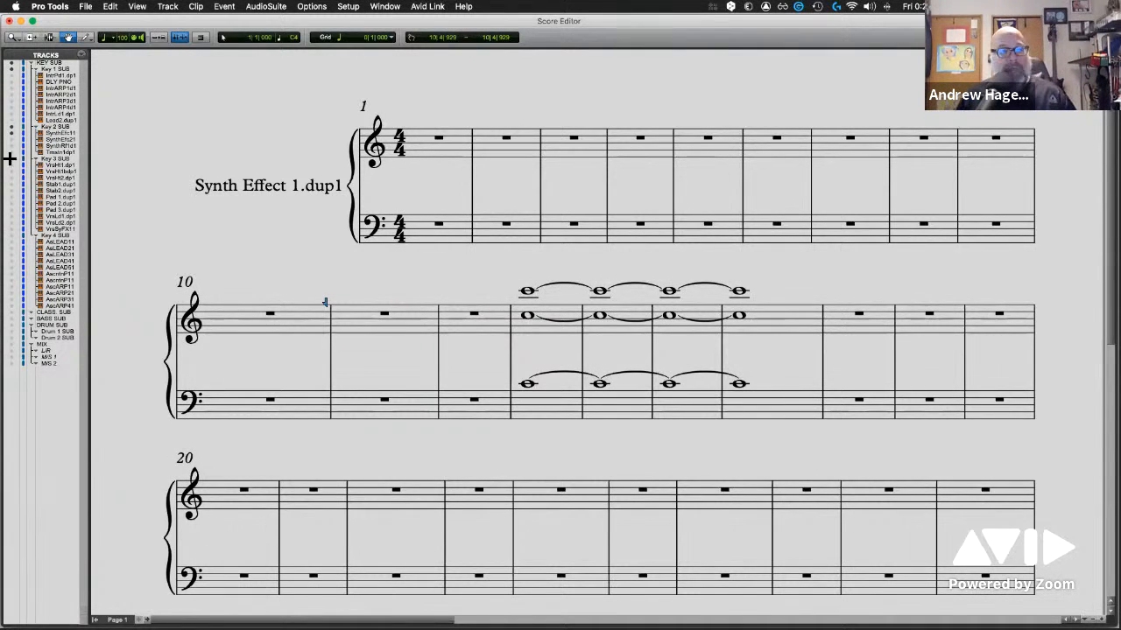
Examine the print settings and PDF output options for the score, and cancel without printing
left_click(87, 7)
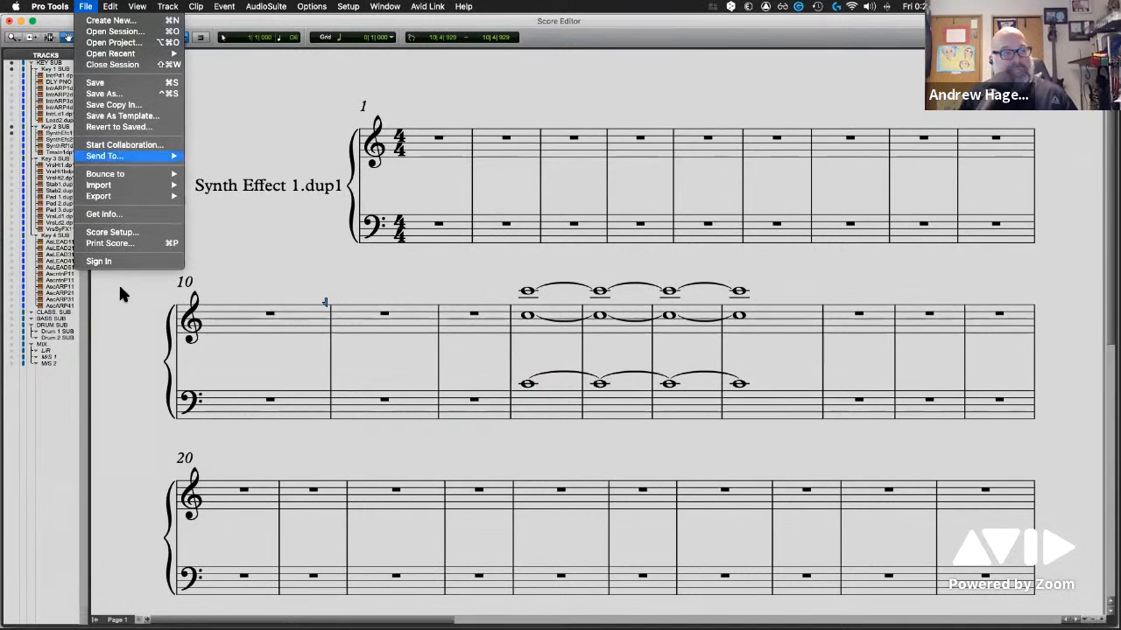
left_click(123, 246)
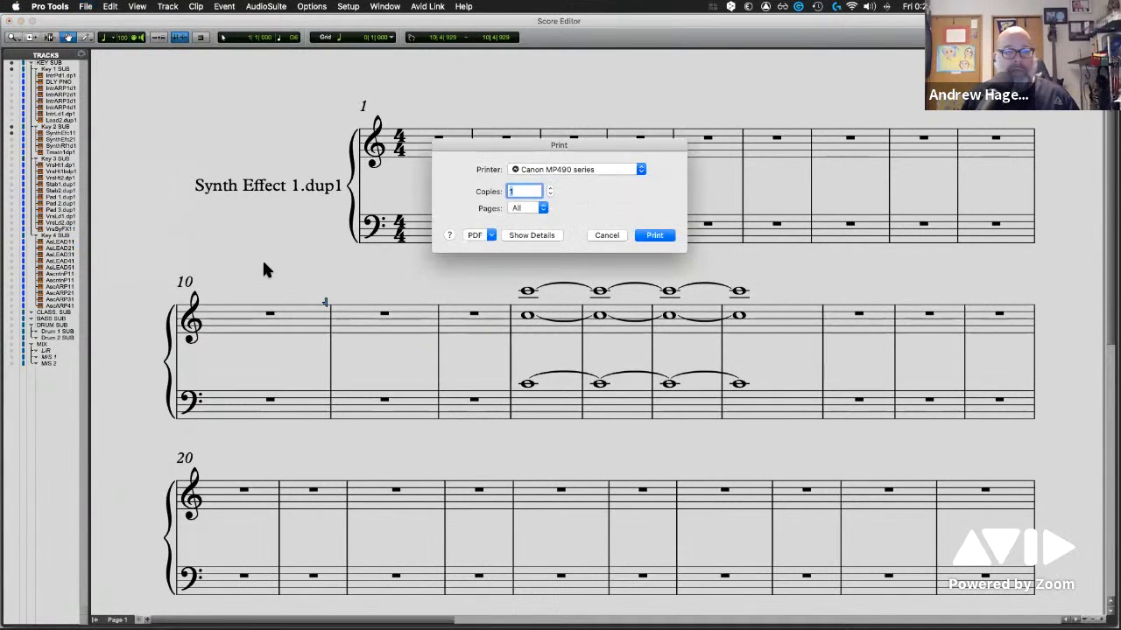
left_click(474, 234)
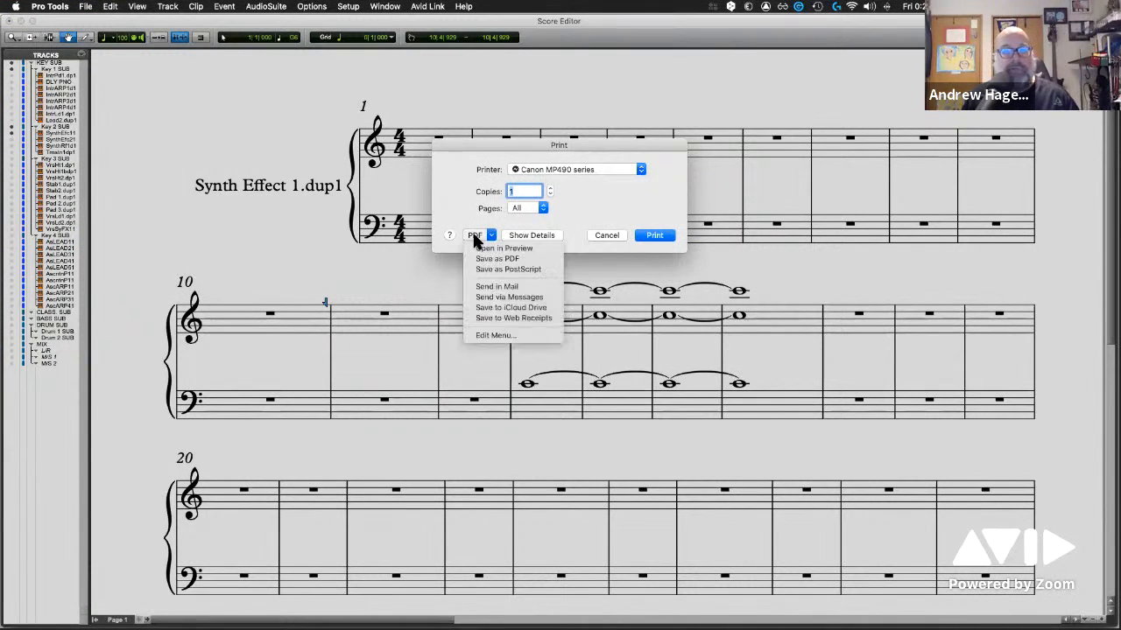
left_click(640, 190)
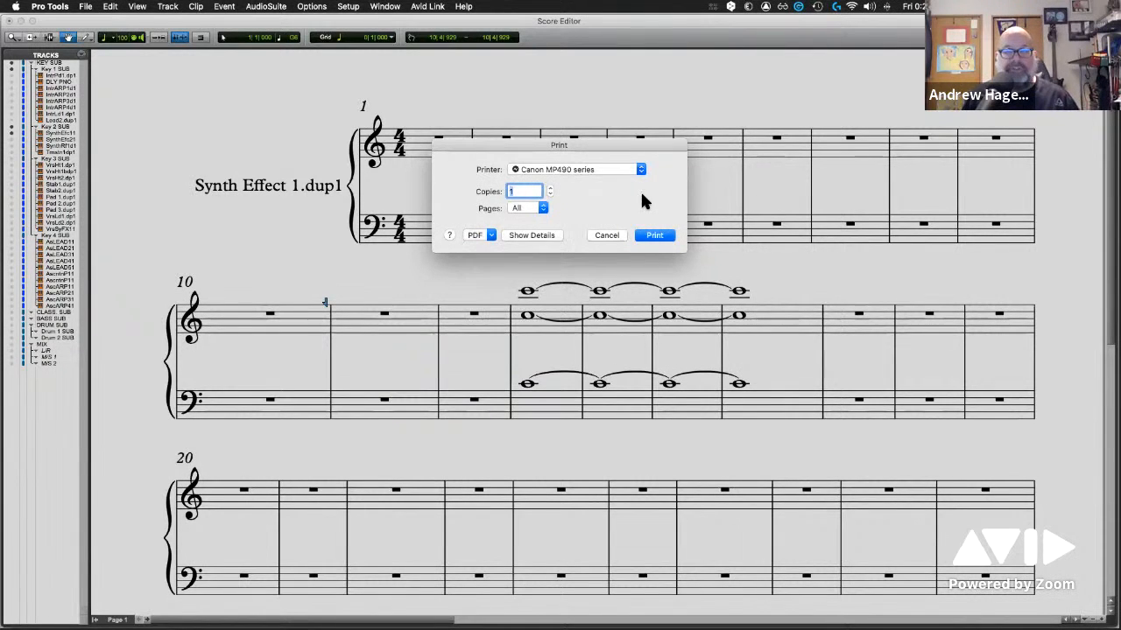
left_click(608, 236)
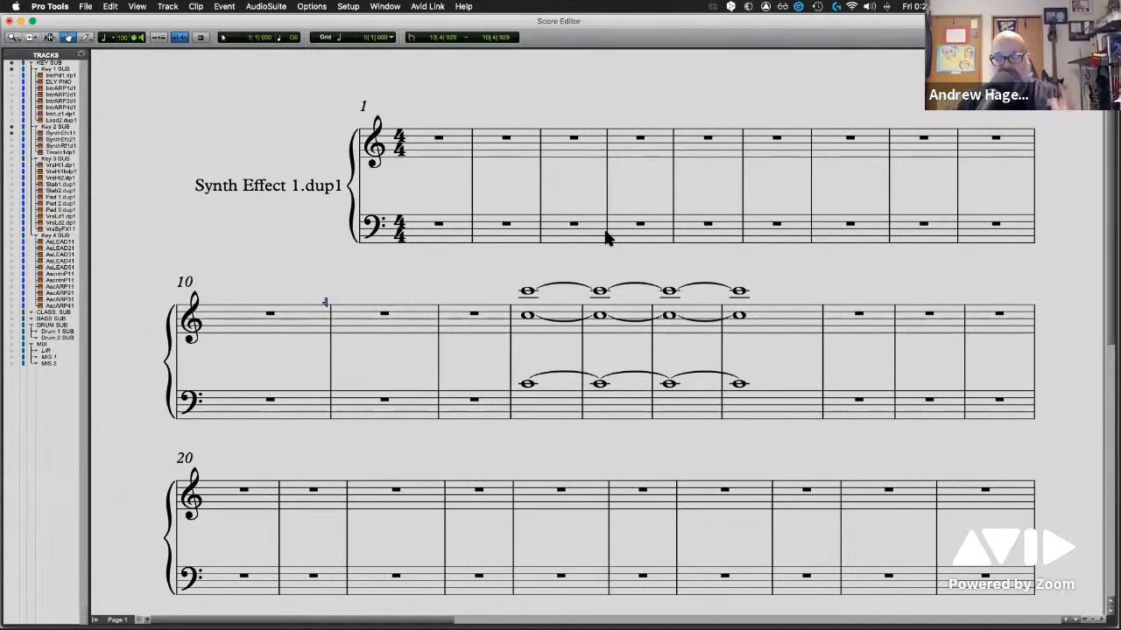
Show Intro ARP 2.dup1, Intro Lead 1.dup1, Pad 2.dup1 and Stab1.dup1 in the score along with Synth Effect 1.dup1
left_click(11, 95)
left_click(11, 113)
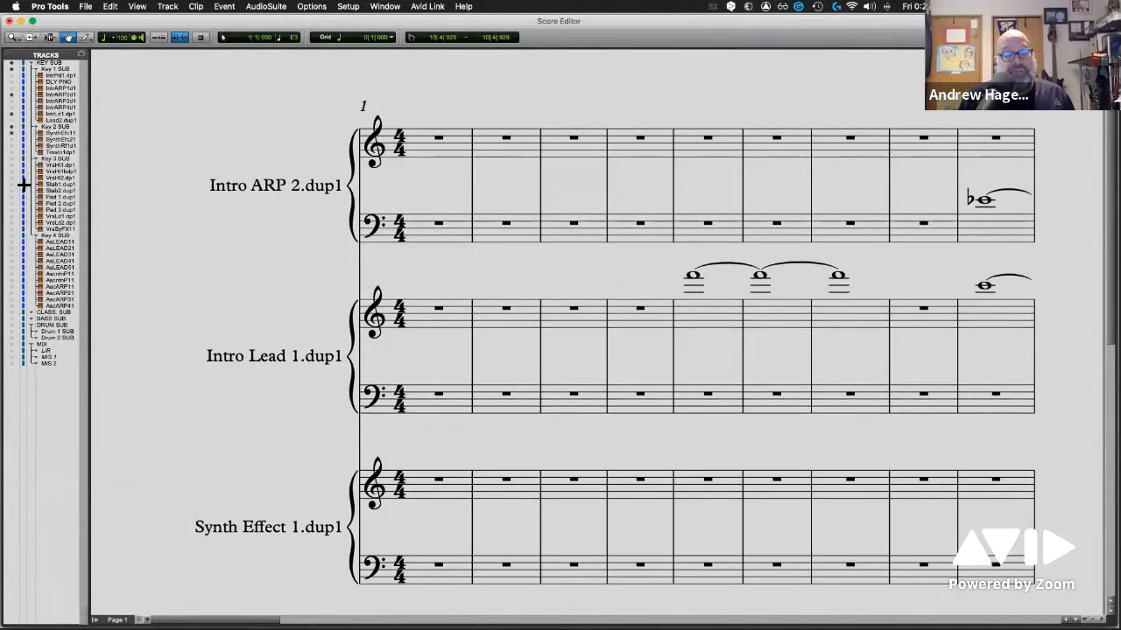
left_click(12, 204)
left_click(12, 184)
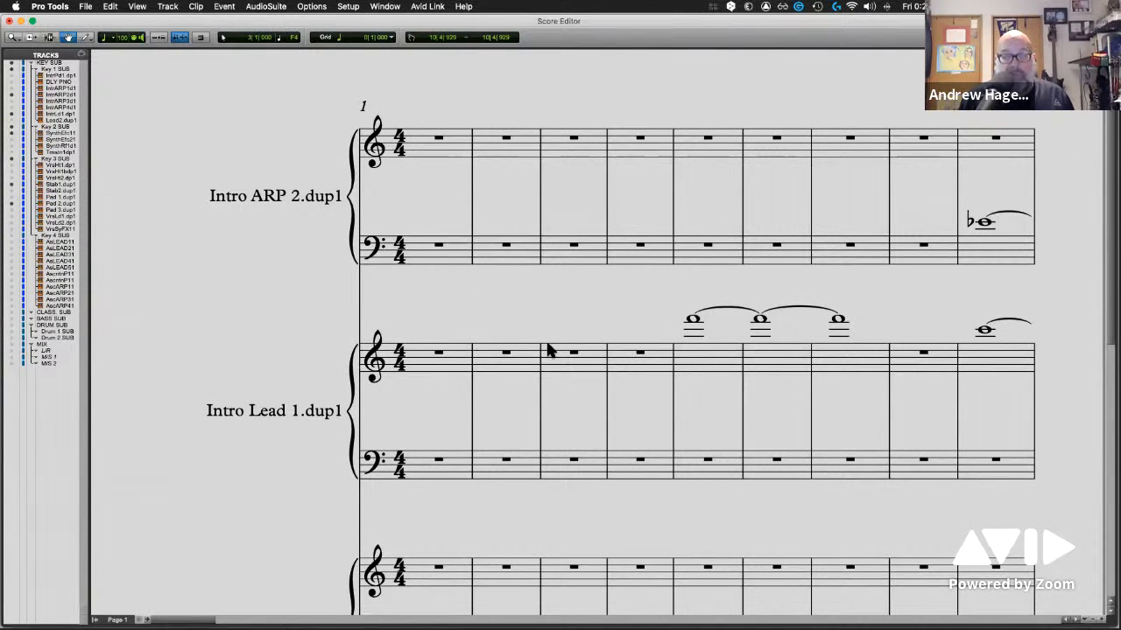
Open the MIDI Editor window, maximize it, and expand the Key 1, Key 2 and Key 3 SUB folders in its track list
left_click(384, 6)
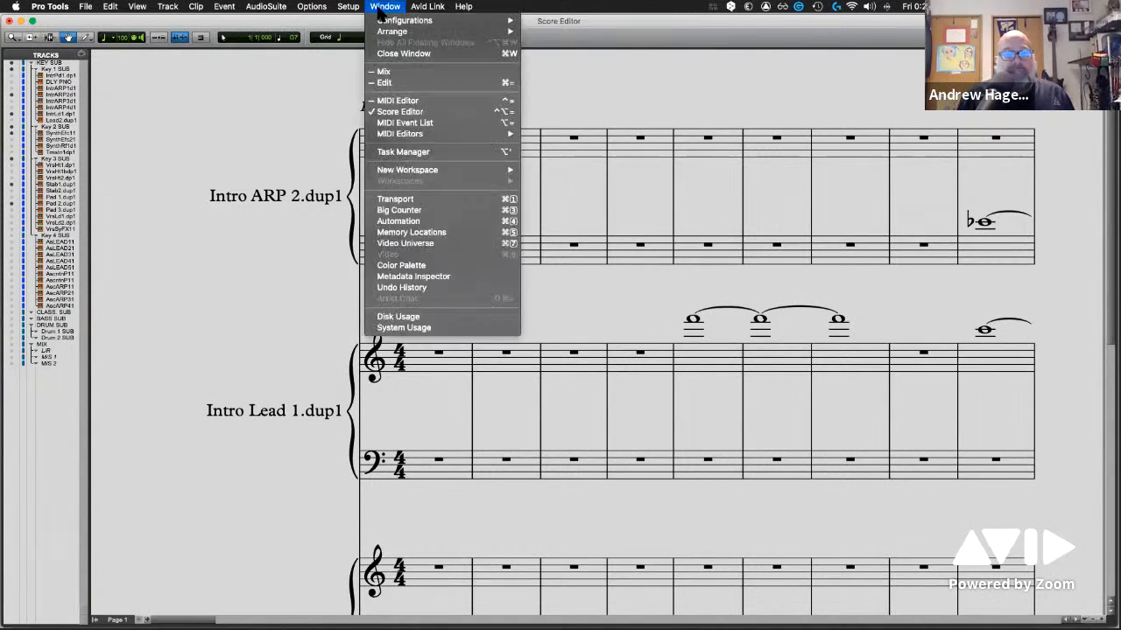
left_click(402, 111)
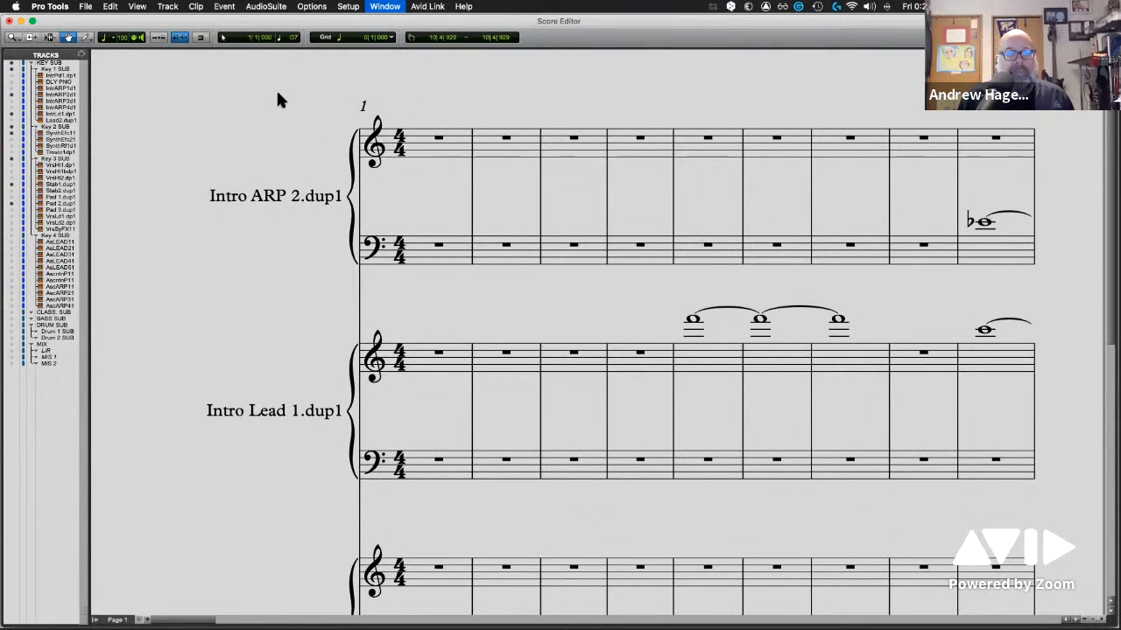
key("ctrl+equal")
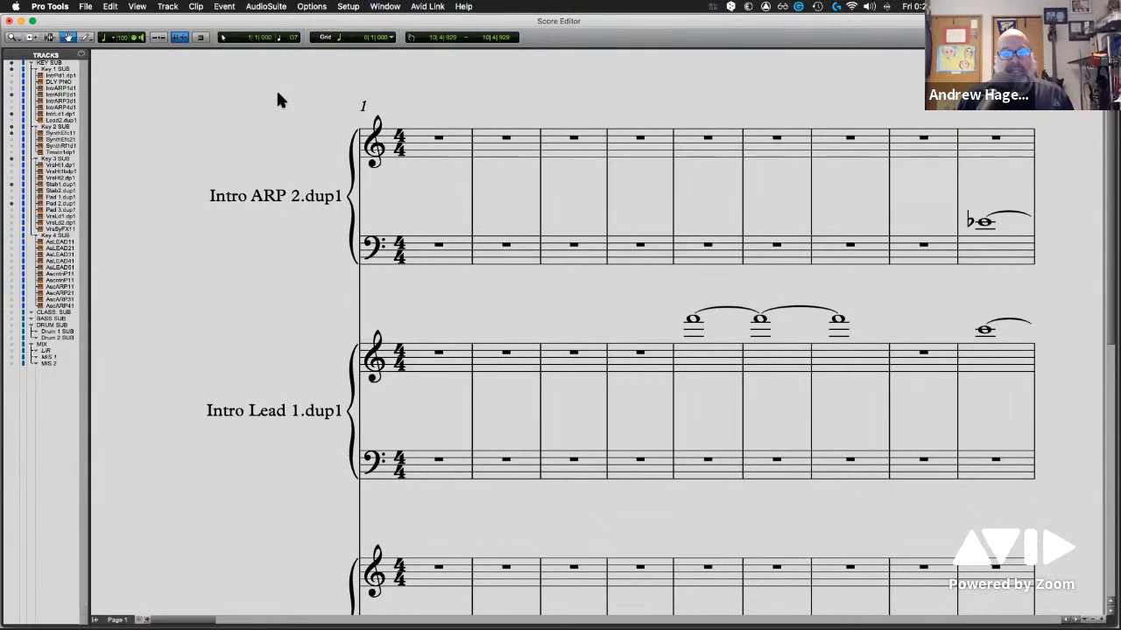
double_click(187, 44)
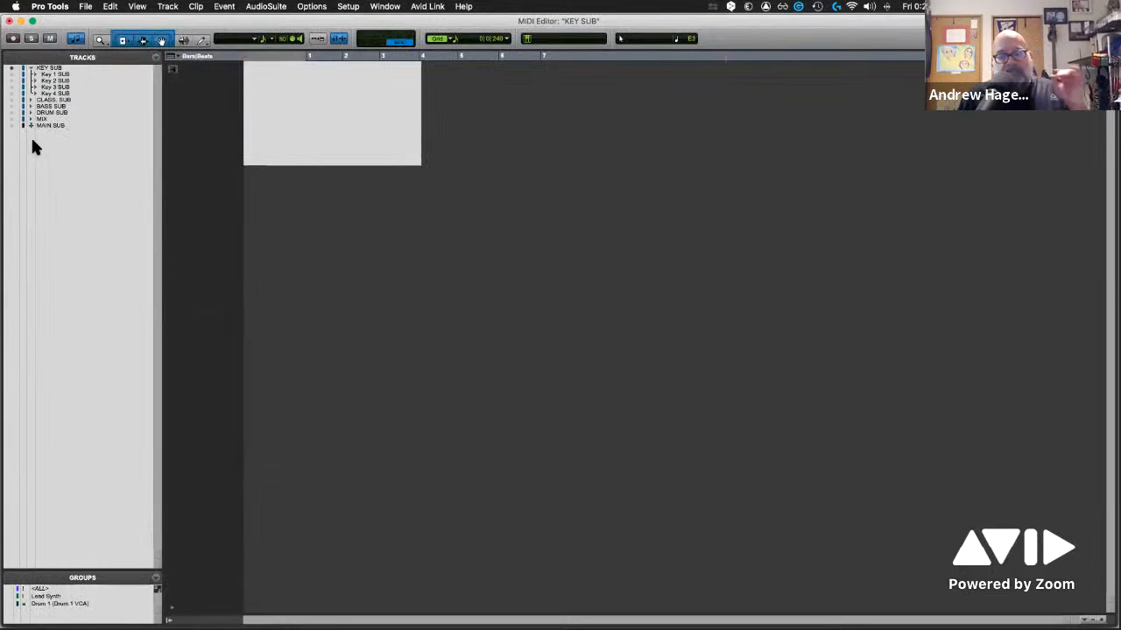
left_click(33, 74)
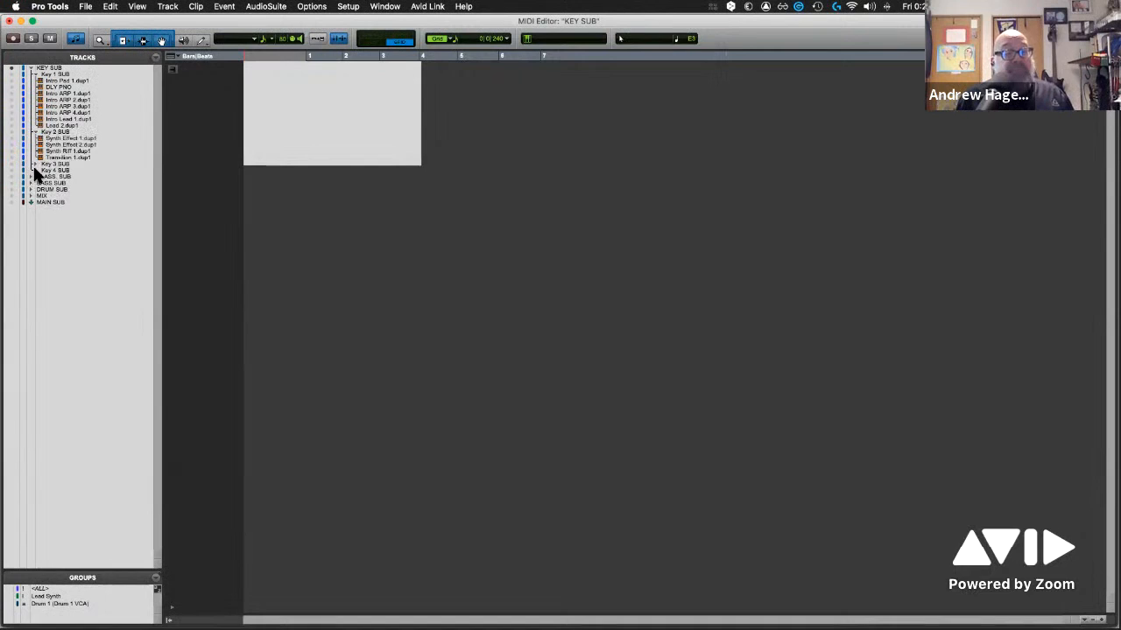
left_click(35, 165)
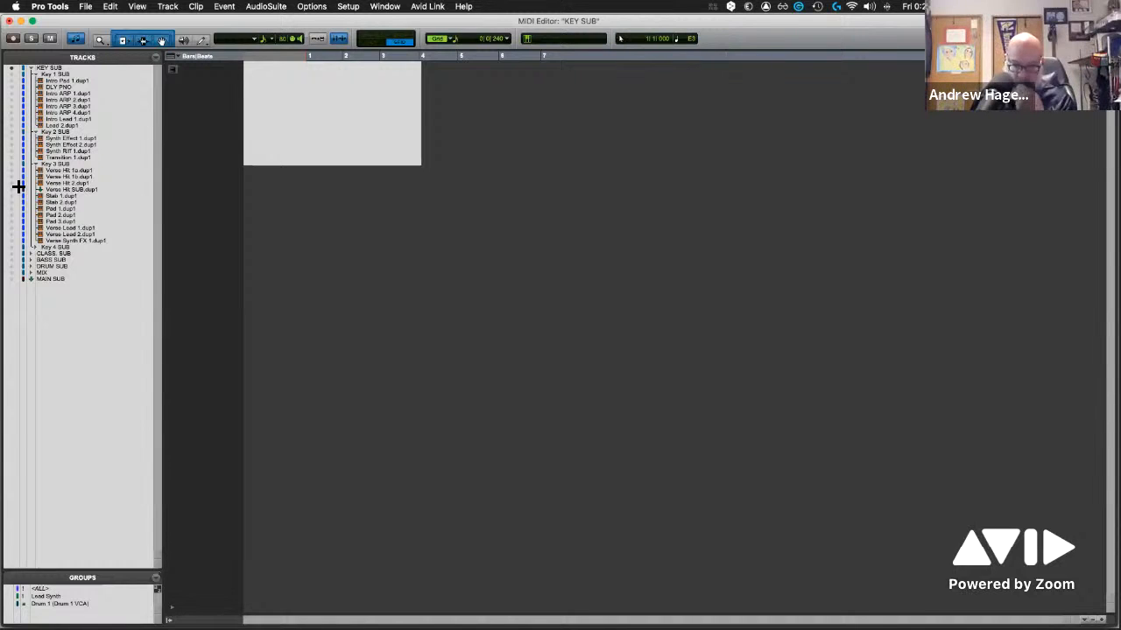
Check the session's export options without exporting, and close the MIDI Editor to return to the Edit window
left_click(86, 7)
mouse_move(125, 198)
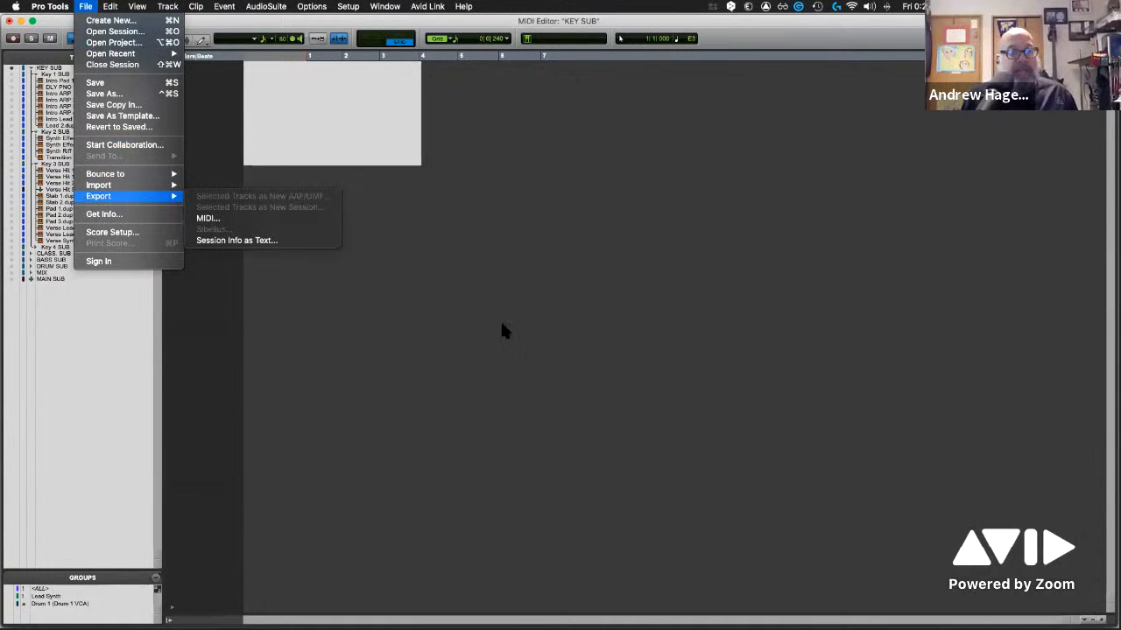
left_click(421, 289)
key("super+w")
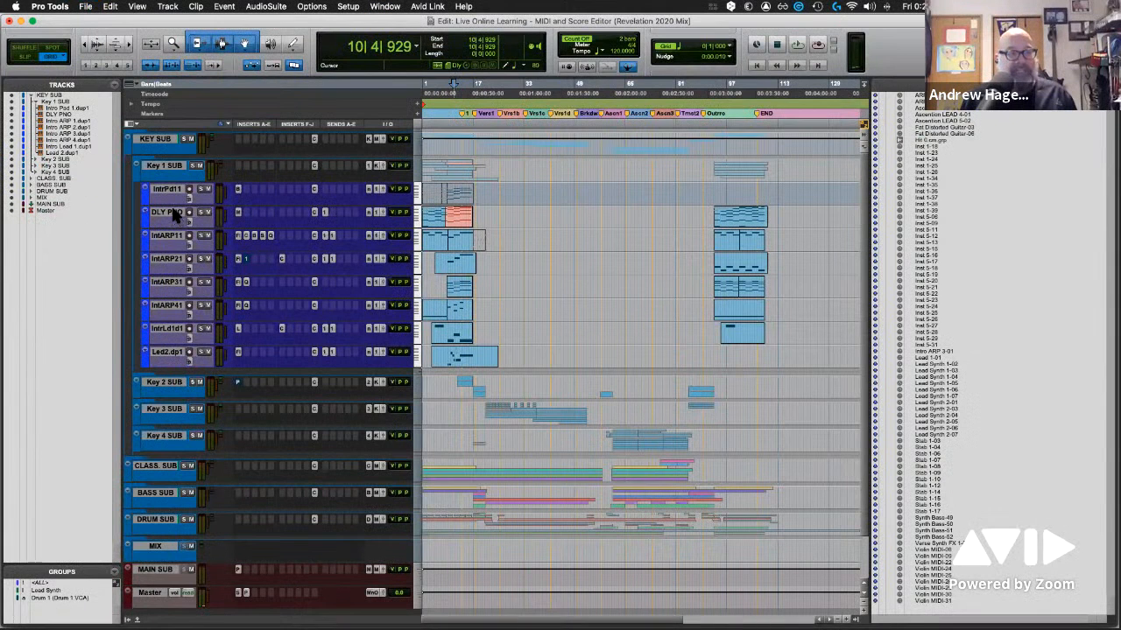
Select the tracks from DLY PNO through Intro ARP 3.dup1 and check which export options they offer, without exporting
left_click(174, 215)
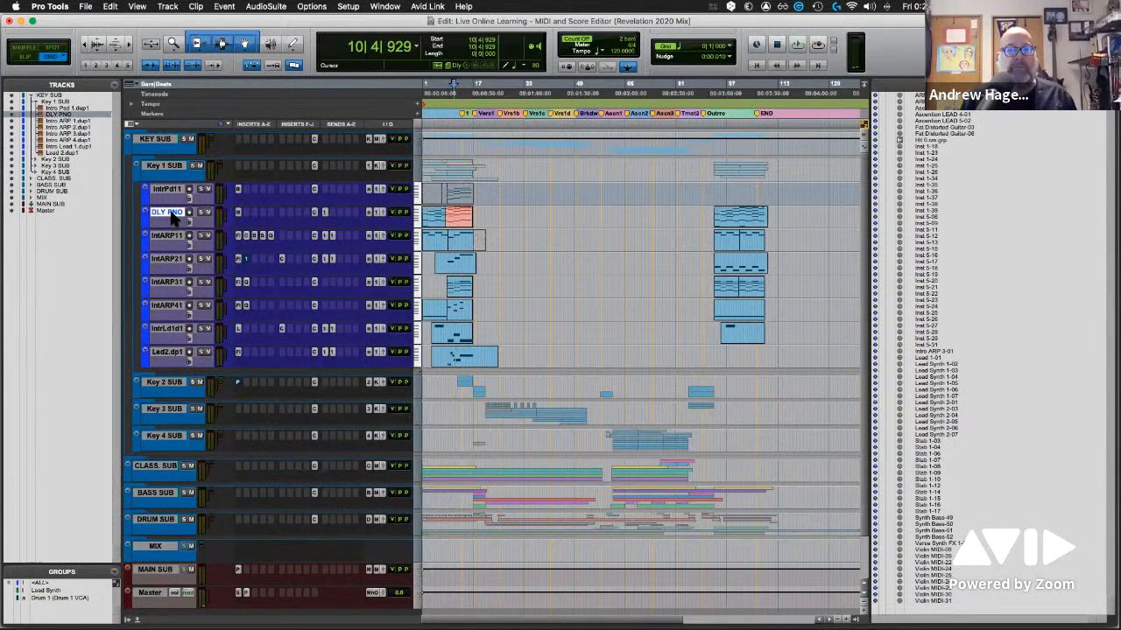
left_click(172, 289, "shift")
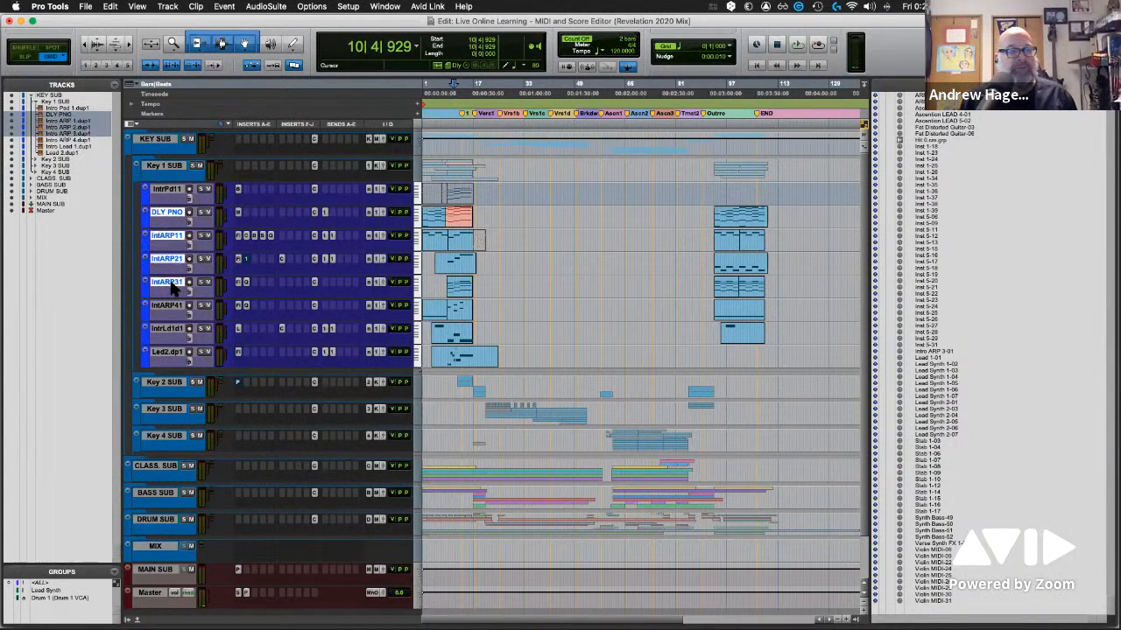
left_click(91, 9)
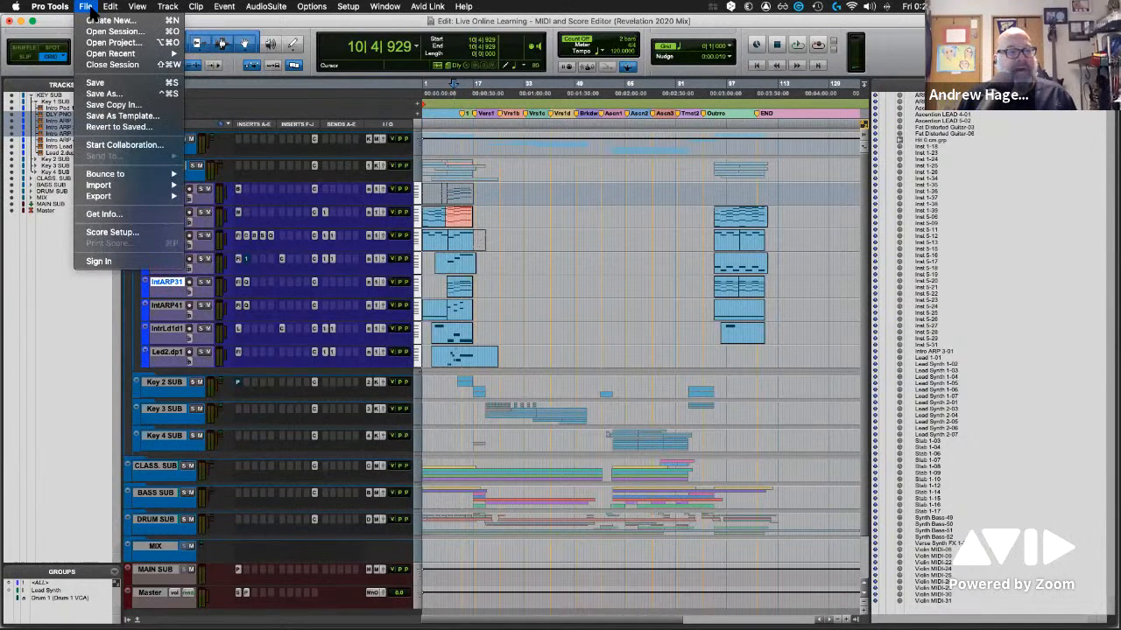
mouse_move(123, 198)
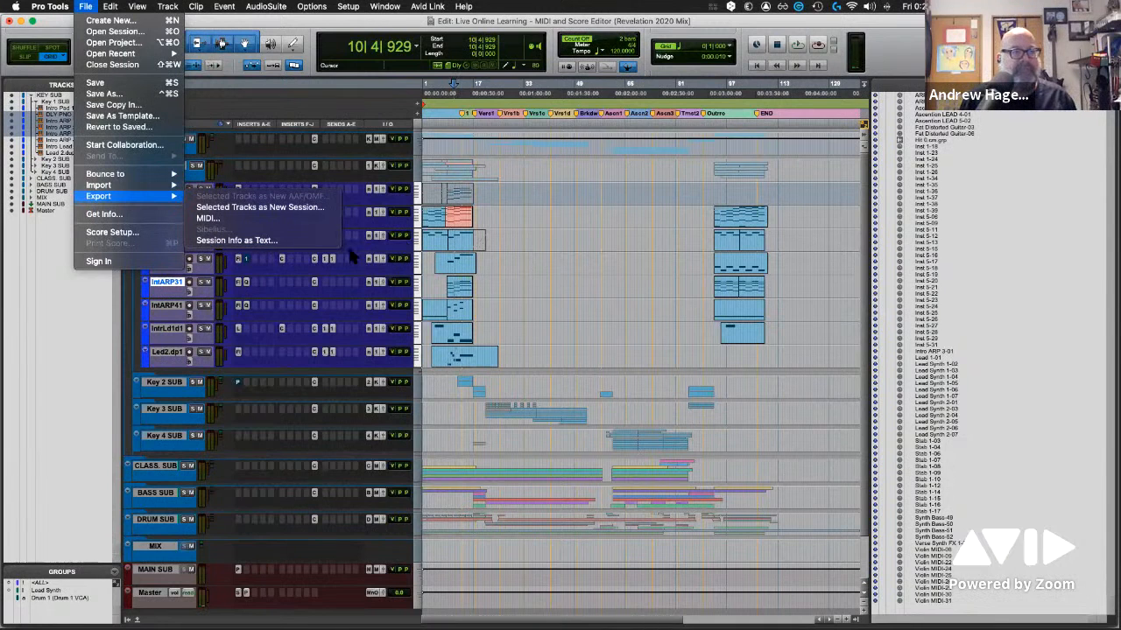
left_click(545, 240)
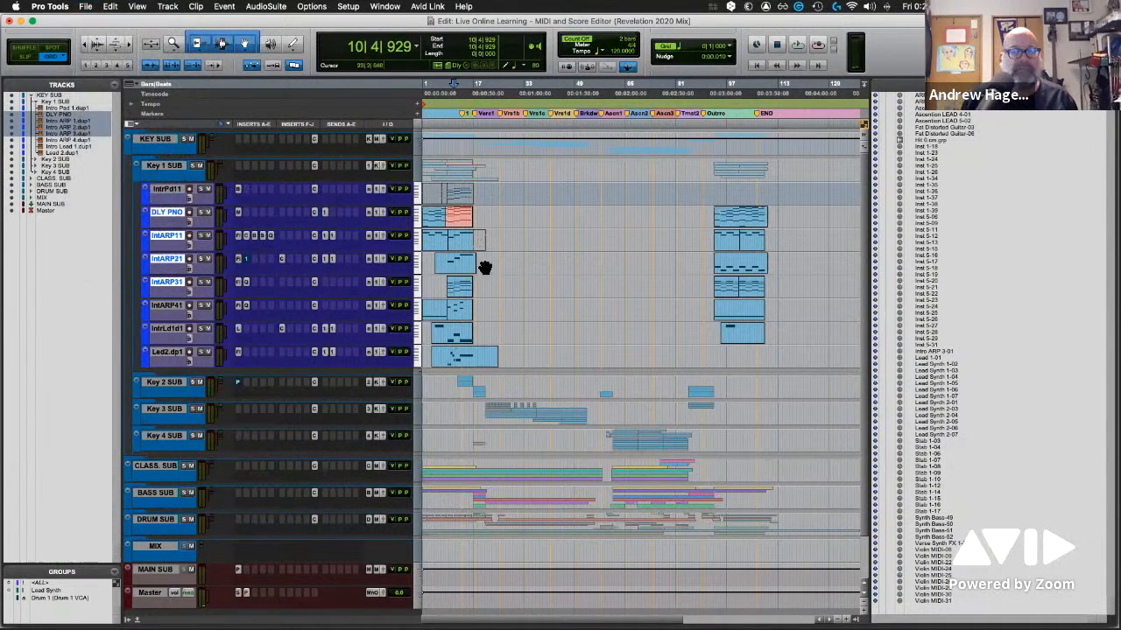
Select the two intro clips on the Intro ARP 1.dup1 track and check the export options for them
left_click(432, 247)
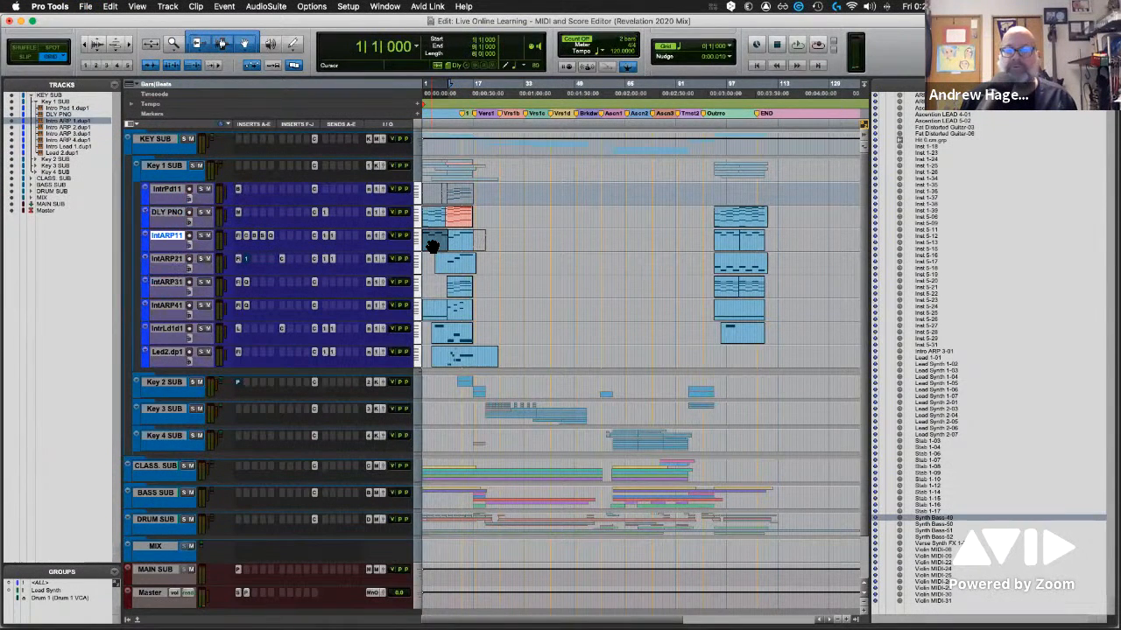
left_click(460, 251, "shift")
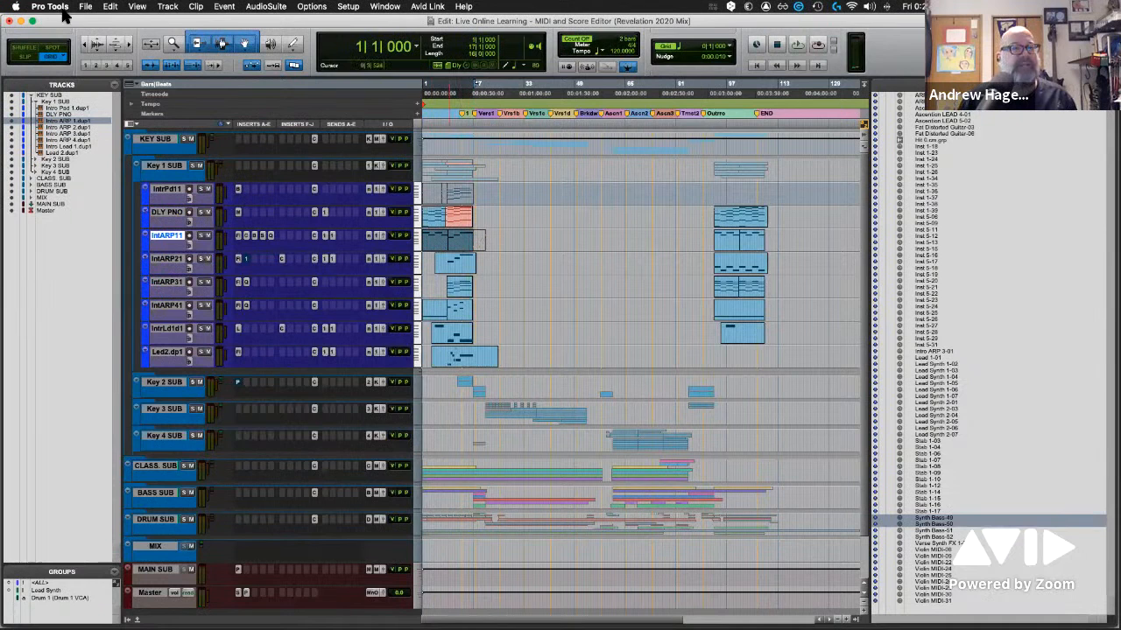
left_click(88, 7)
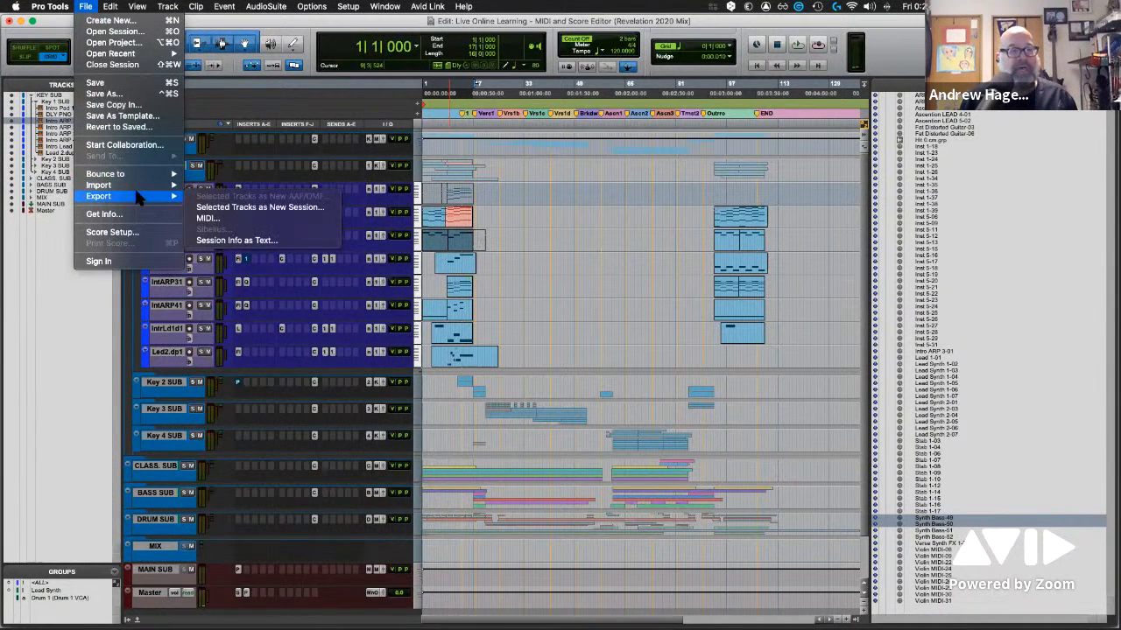
key("Escape")
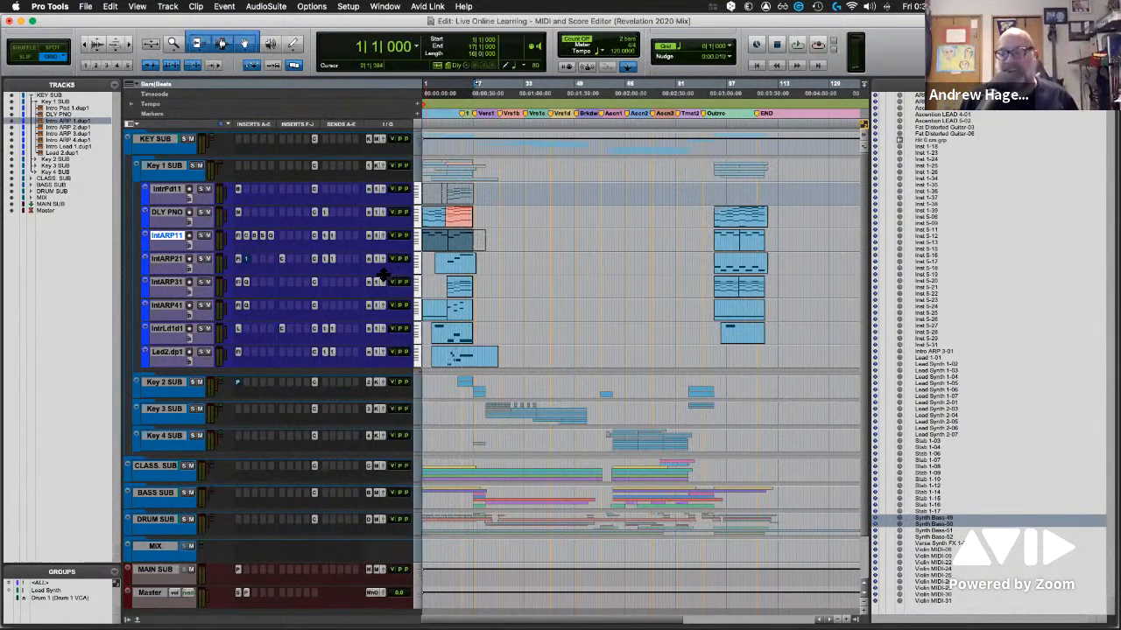
left_click(88, 11)
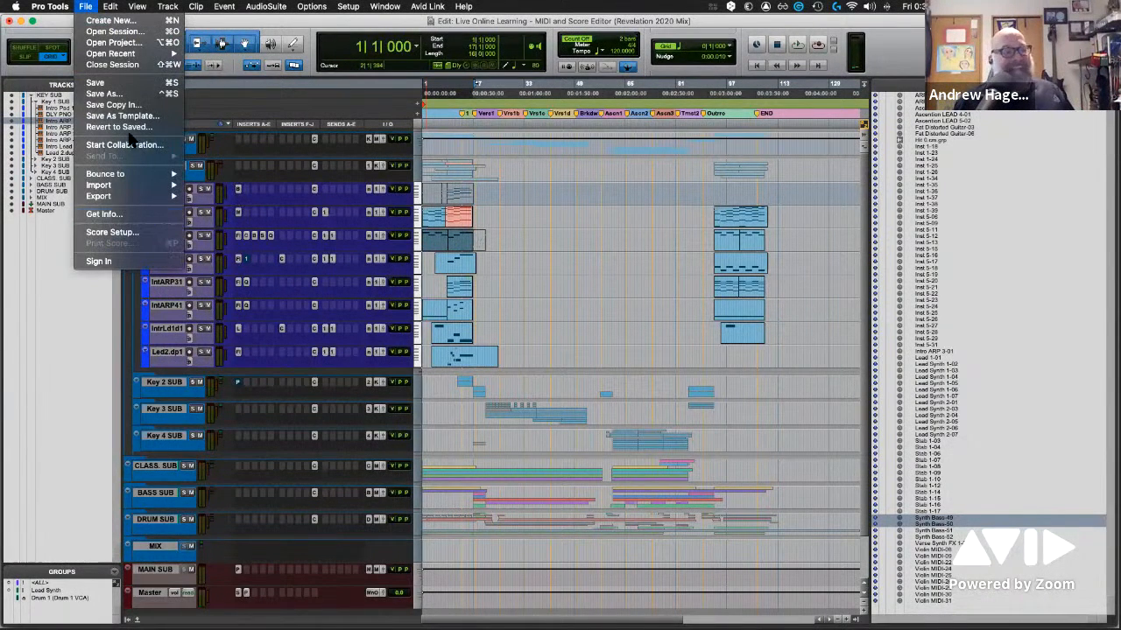